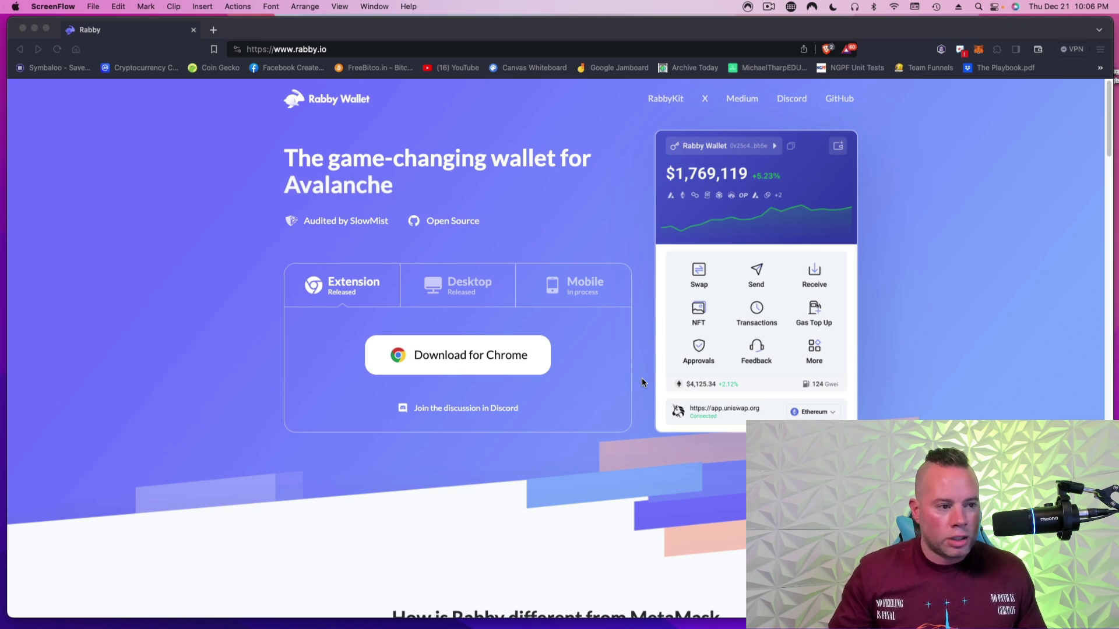
- Install Rabby Wallet into Brave from its Chrome Web Store listing and dismiss the added notice
click(331, 295)
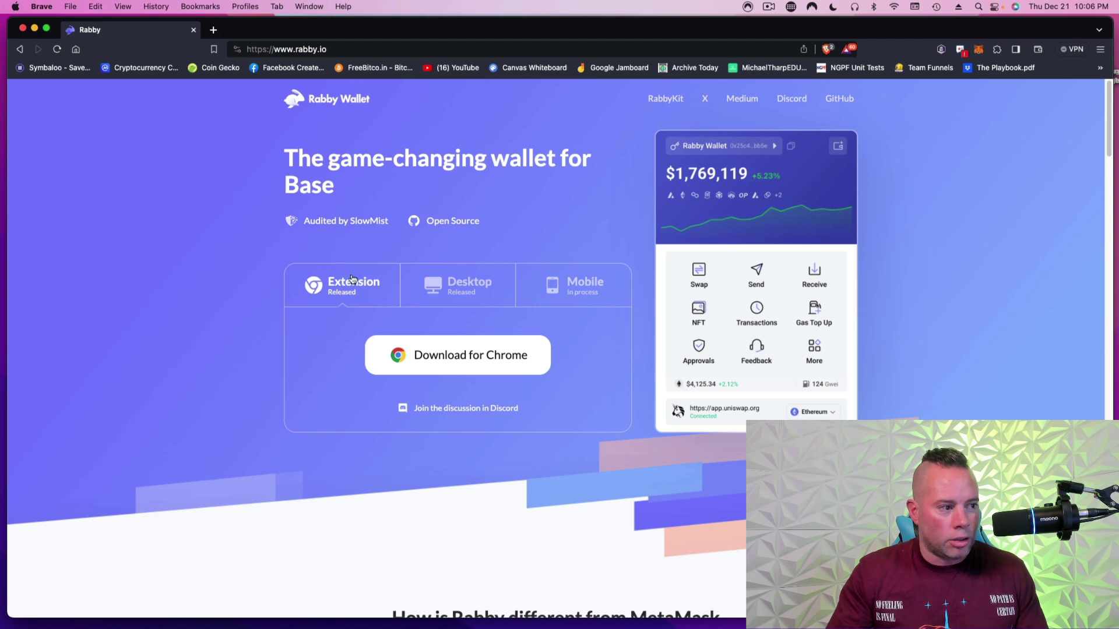
click(463, 357)
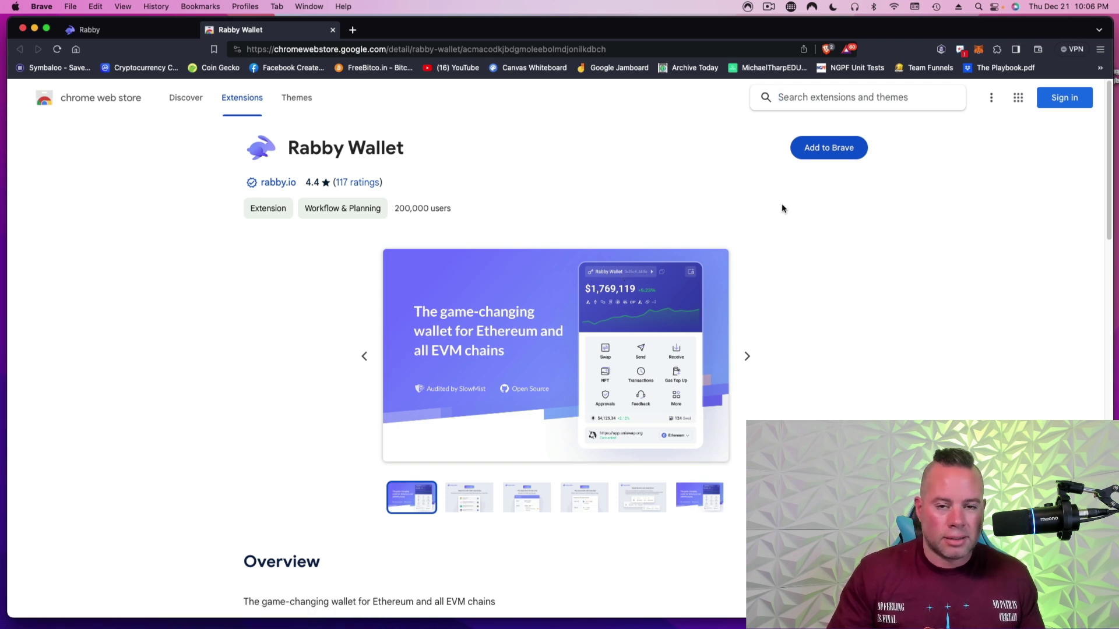
click(824, 150)
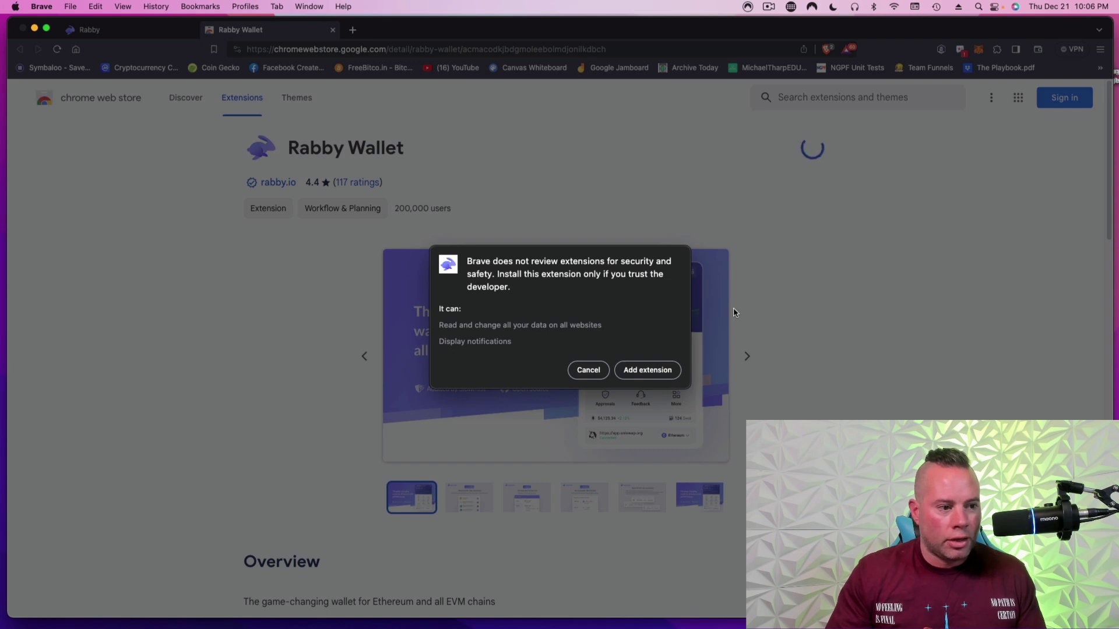
click(648, 371)
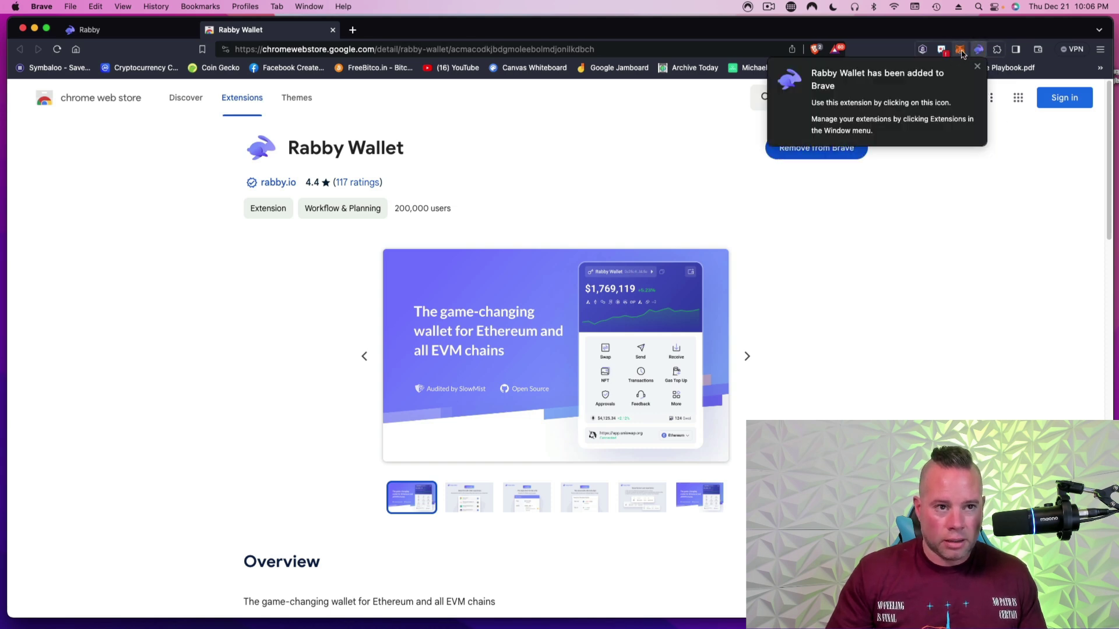
click(979, 52)
click(979, 53)
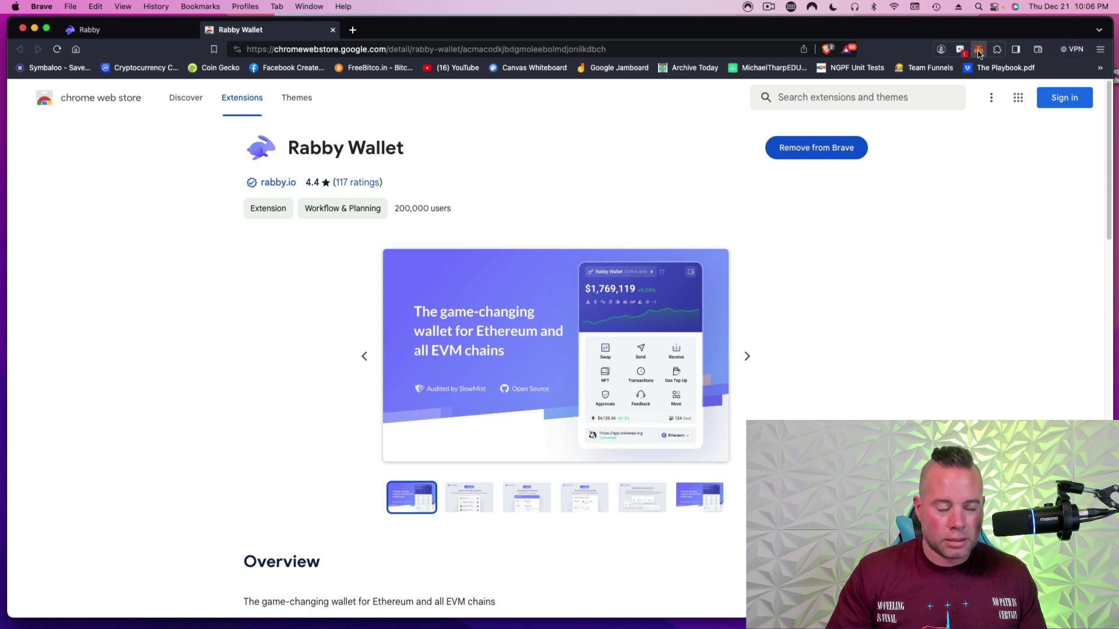
- Close the MetaMask popup, pin Rabby Wallet to the toolbar, and open Rabby
click(979, 53)
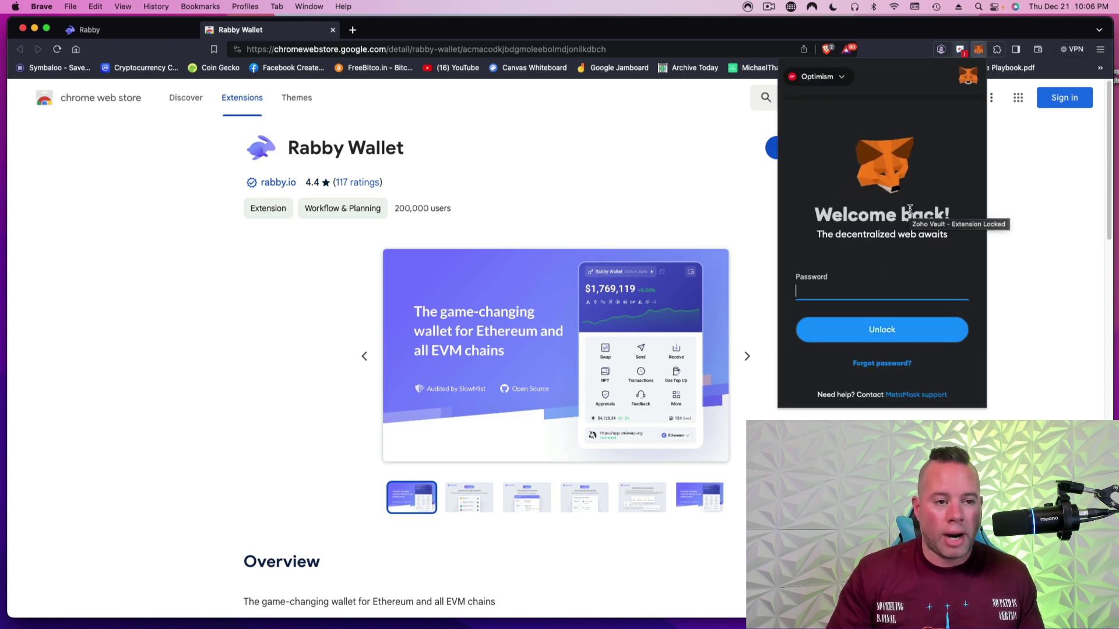
click(1010, 191)
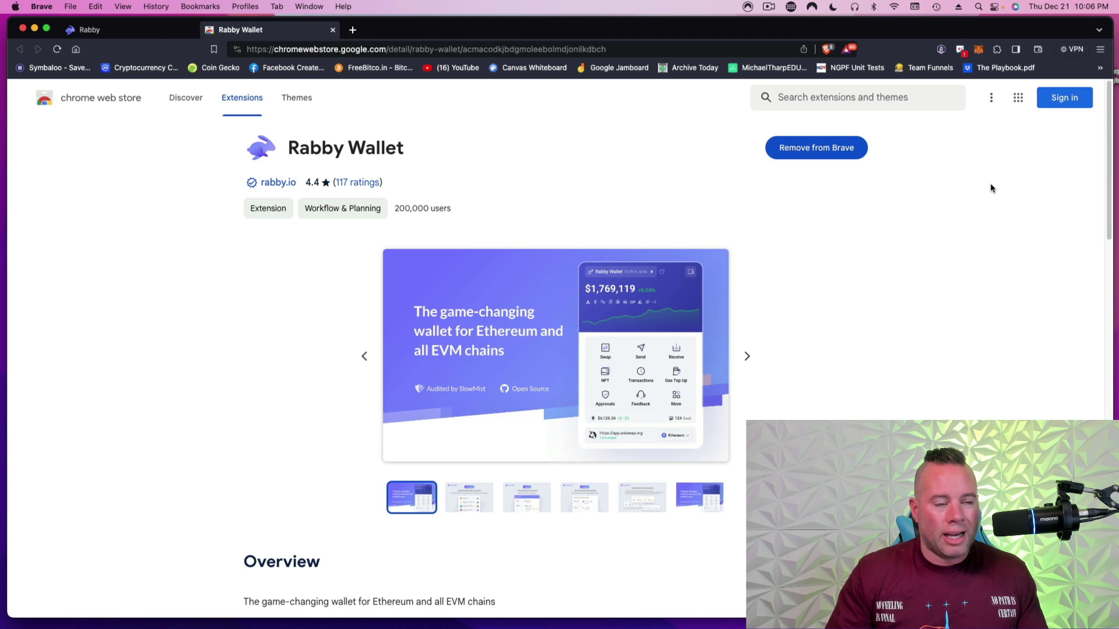
click(997, 50)
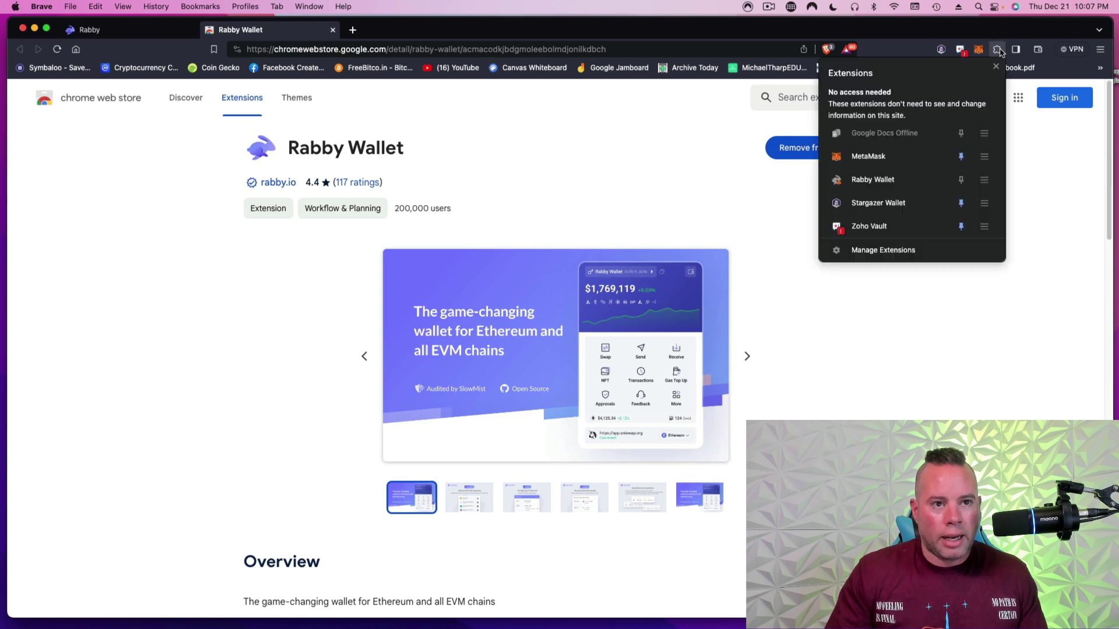
click(962, 181)
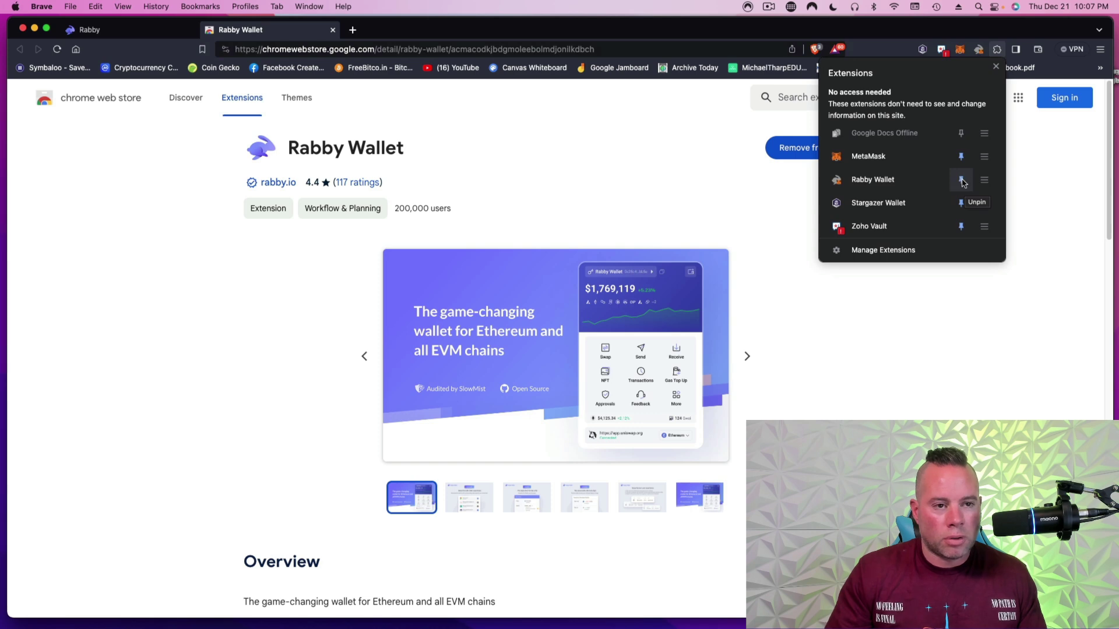
click(1034, 156)
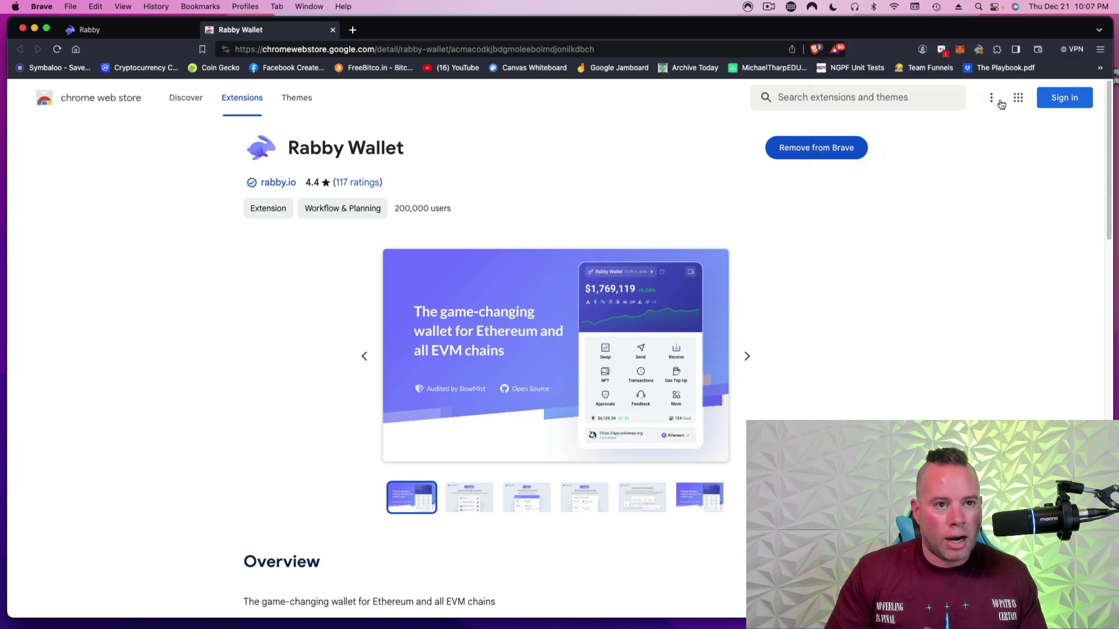
click(979, 52)
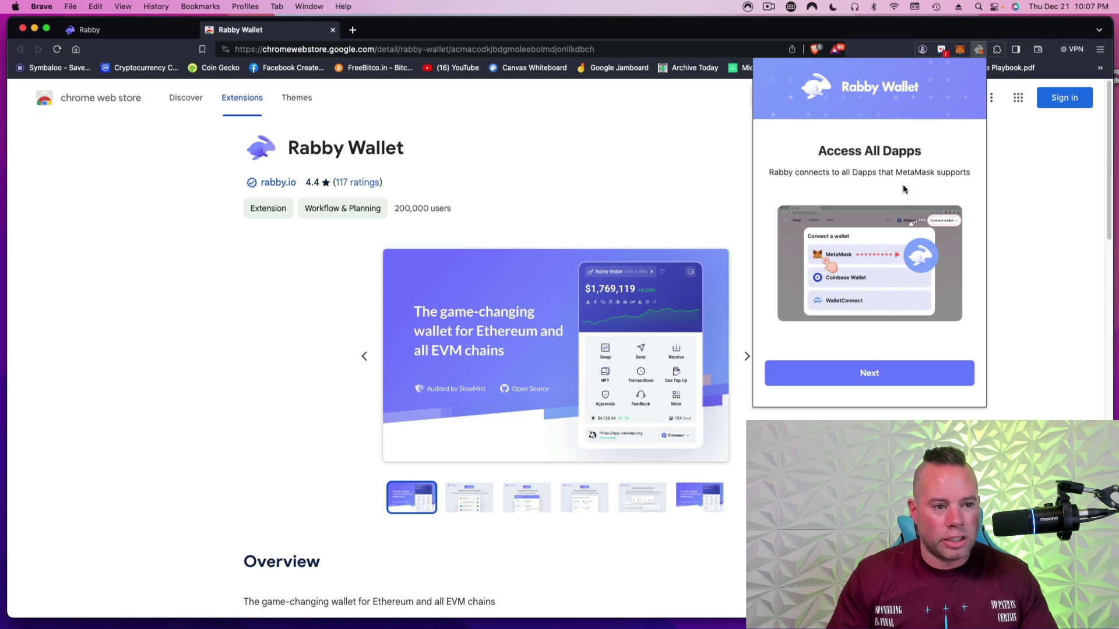
- Move past the Access All Dapps and Self-custodial intro screens
click(870, 375)
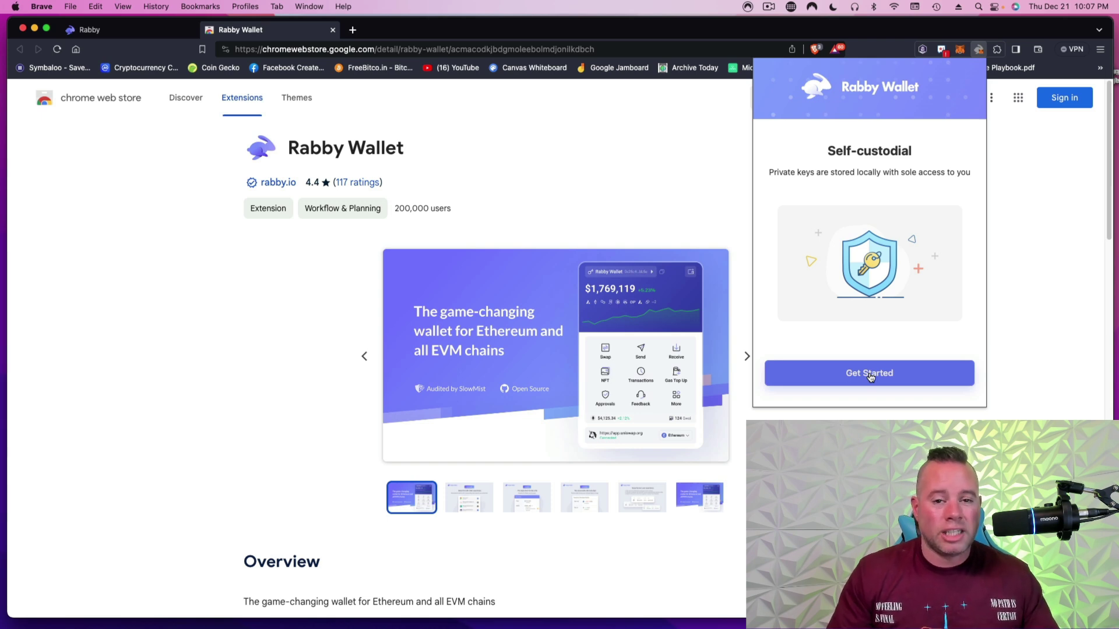
click(870, 377)
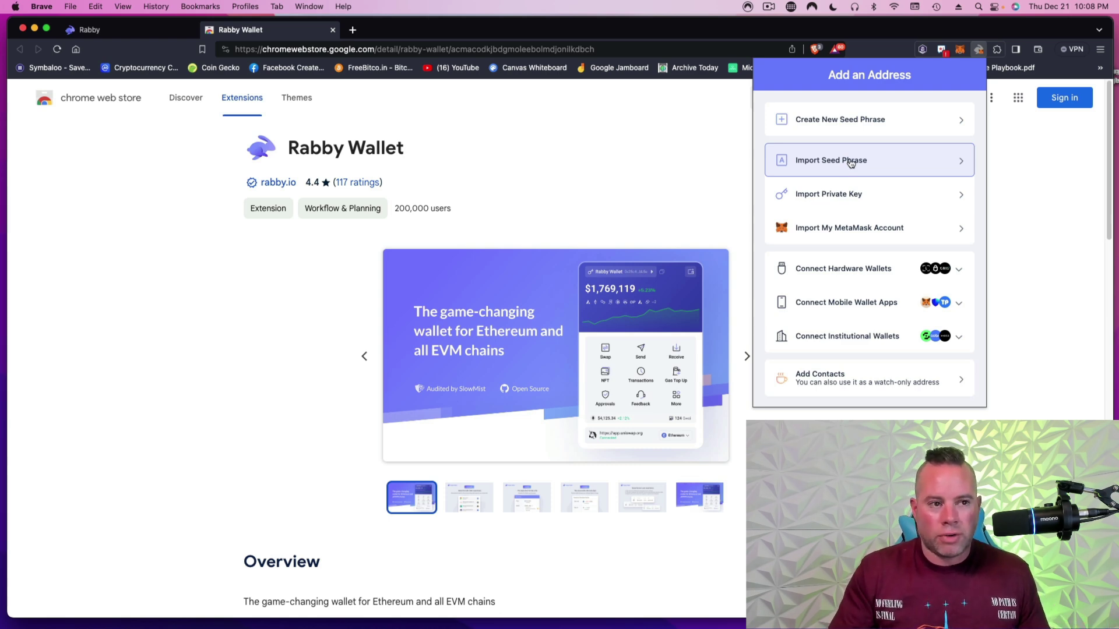
- Choose Create New Seed Phrase and set an 8-character wallet password
click(851, 120)
click(880, 226)
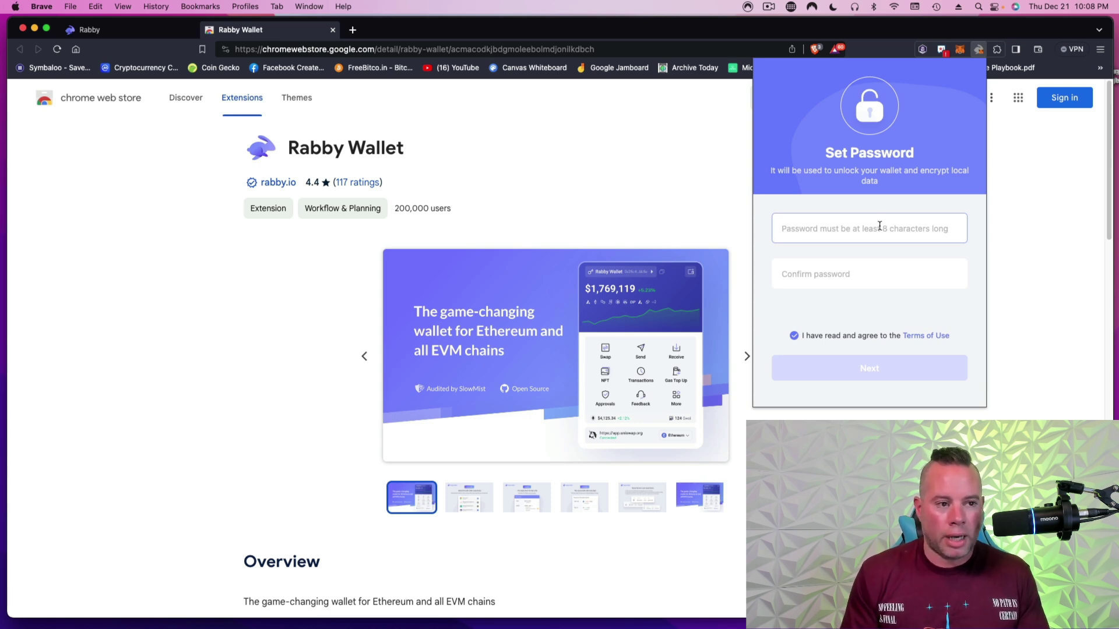
text(******)
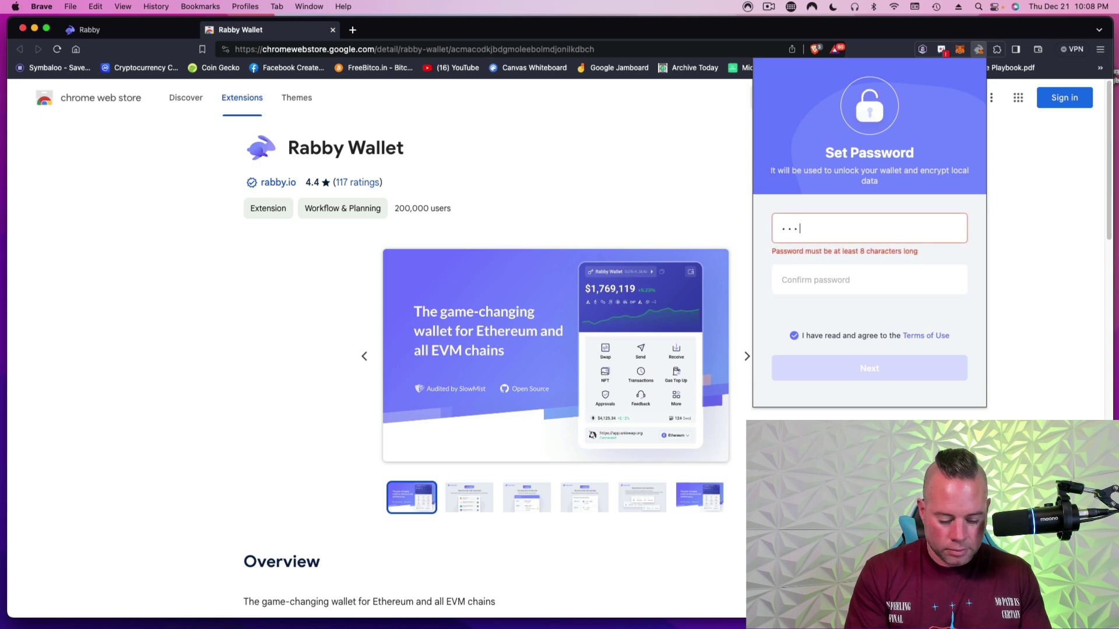
text(**)
key(Tab)
text(********)
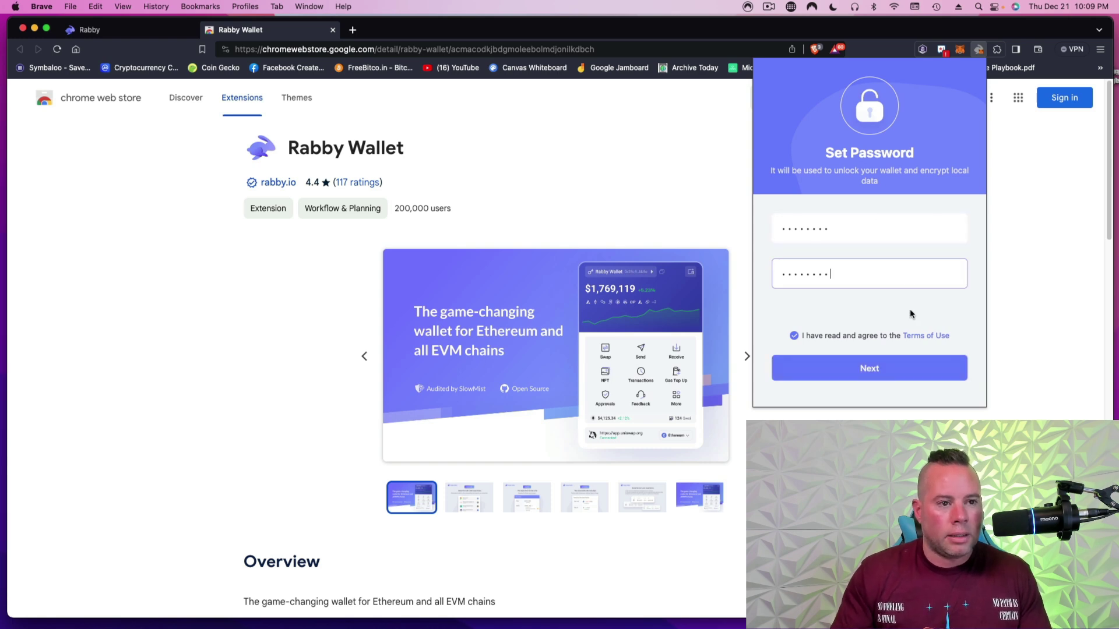
click(871, 373)
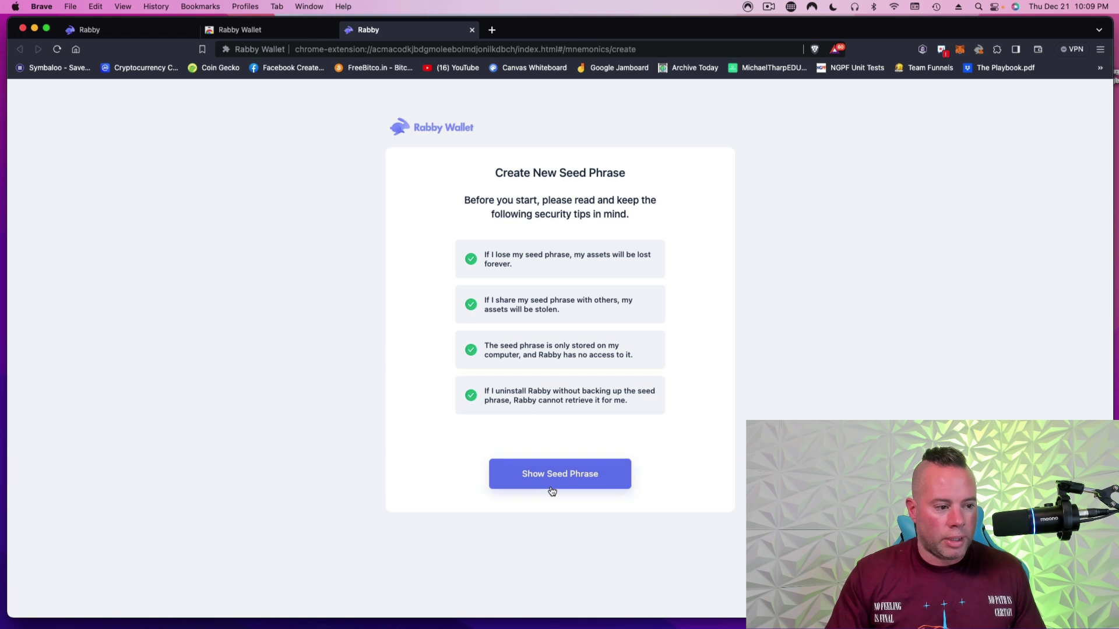
click(567, 472)
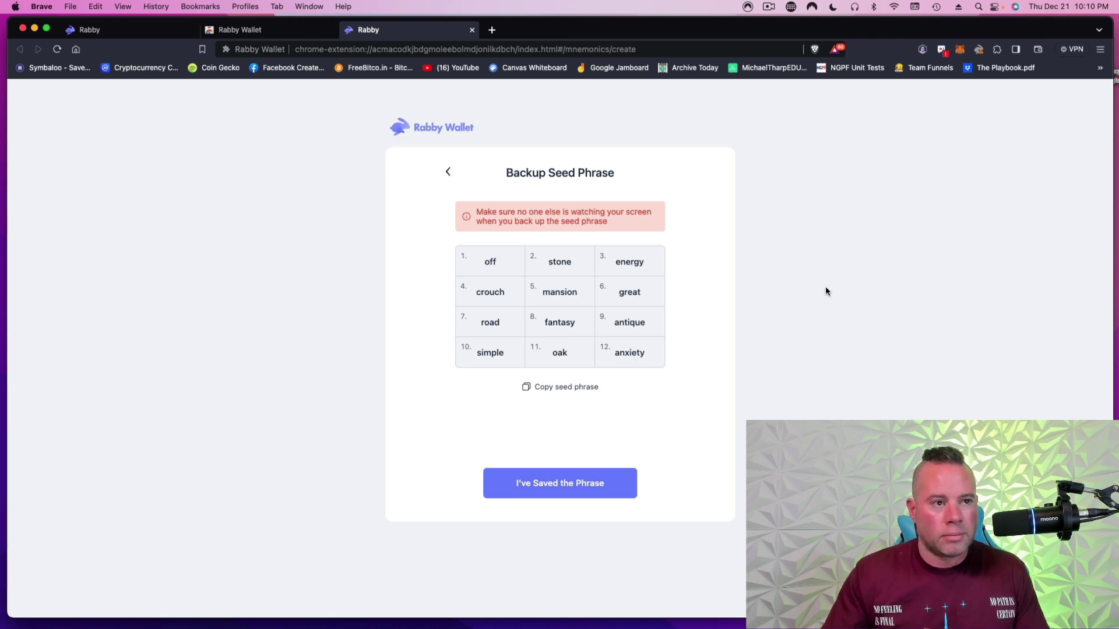
- Confirm the seed phrase is saved to reach the derived address list
click(773, 10)
click(784, 47)
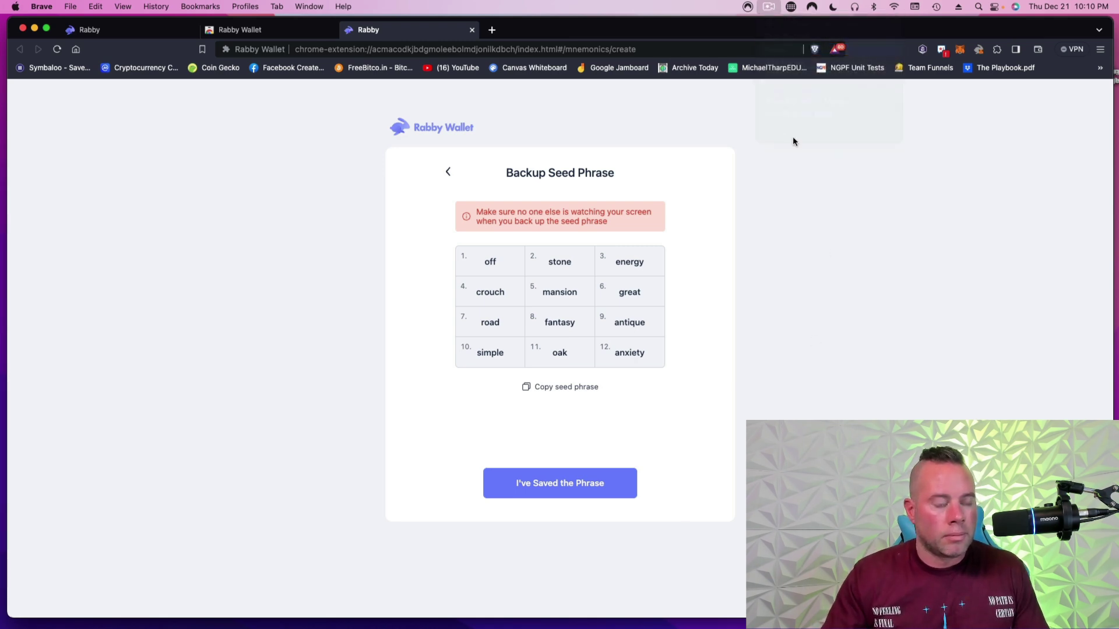
click(554, 482)
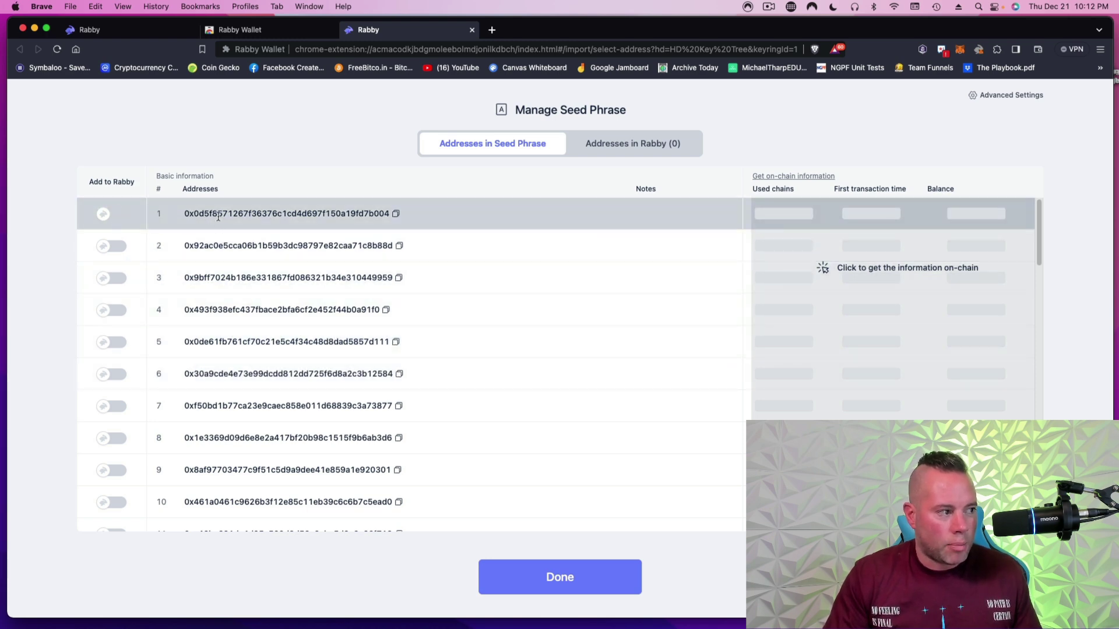
- Add the first derived address to Rabby with the note 'Test Video Wallet' and finish
drag(184, 214, 337, 226)
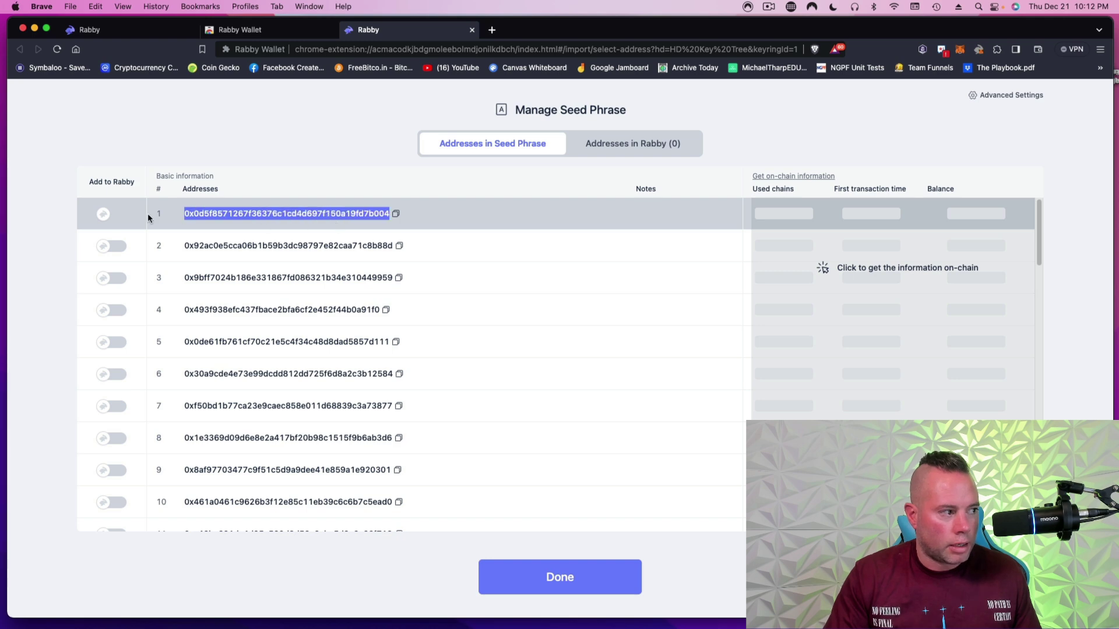
click(105, 214)
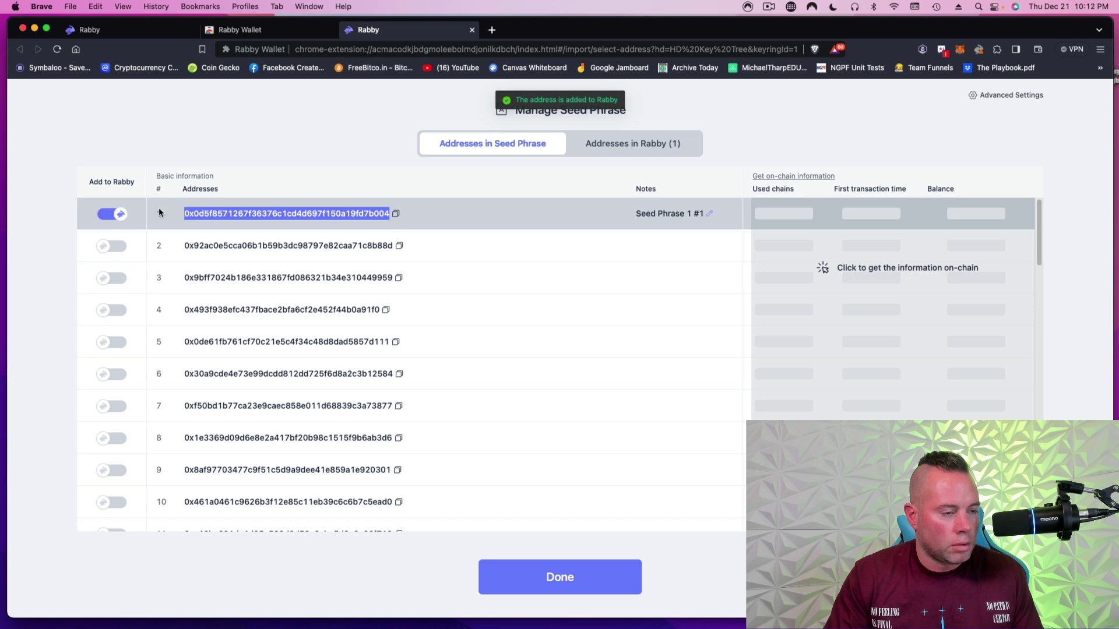
click(710, 216)
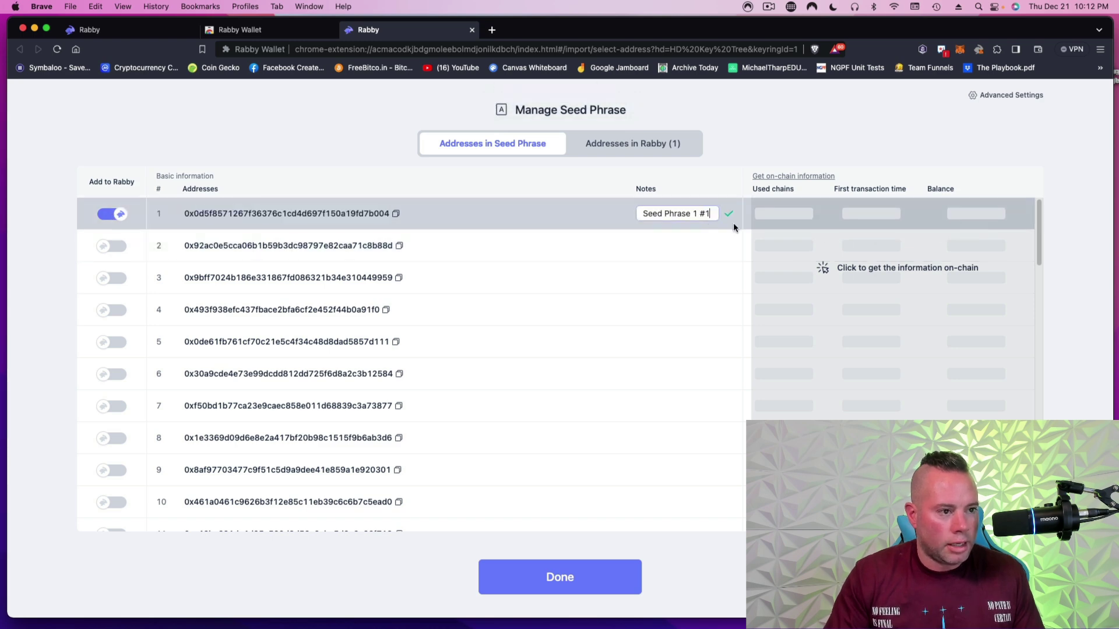
key(BackSpace)
key(BackSpace)
key(BackSpace)
key(BackSpace)
key(BackSpace)
key(BackSpace)
key(BackSpace)
key(BackSpace)
key(BackSpace)
key(BackSpace)
key(BackSpace)
key(BackSpace)
key(BackSpace)
key(BackSpace)
key(BackSpace)
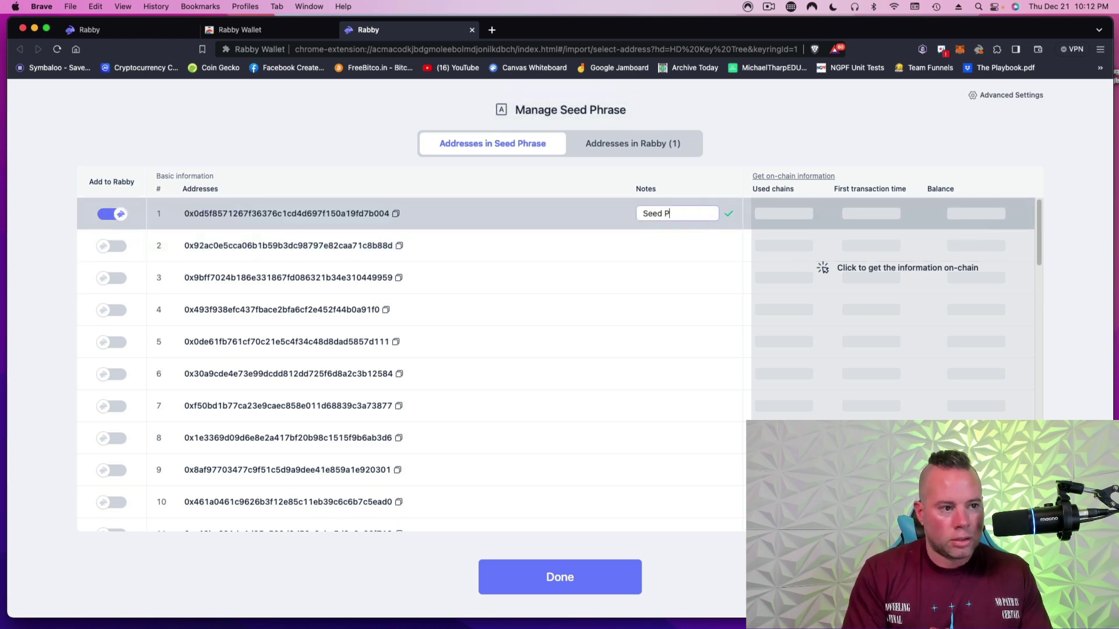
text(Tes)
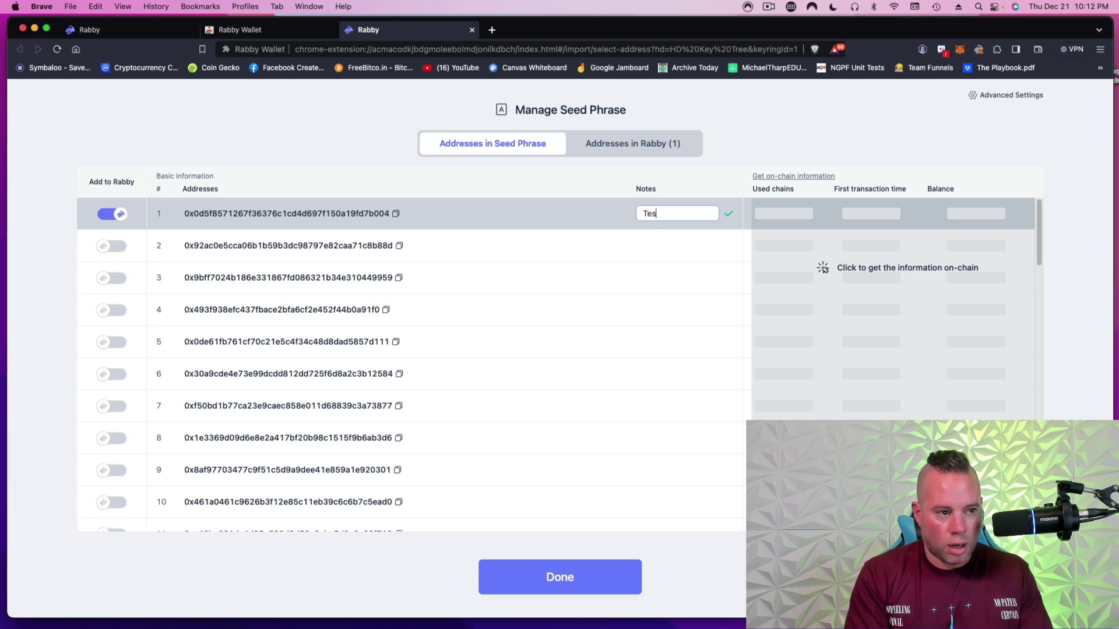
text(t Wallet)
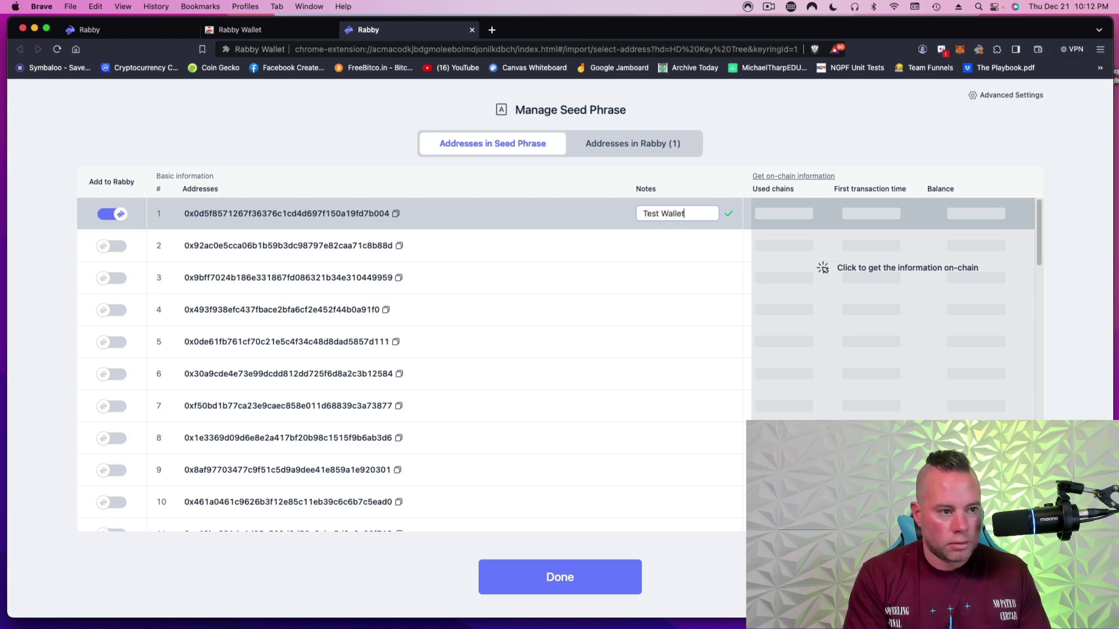
key(BackSpace)
key(BackSpace)
key(BackSpace)
key(BackSpace)
key(BackSpace)
key(BackSpace)
key(BackSpace)
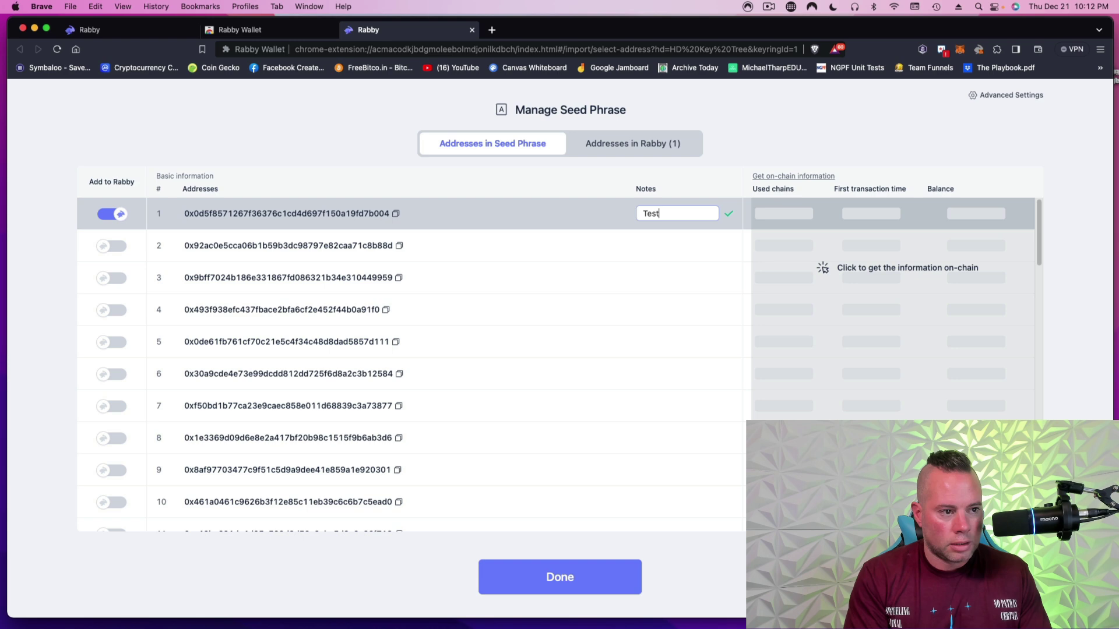
text(Video Wallet)
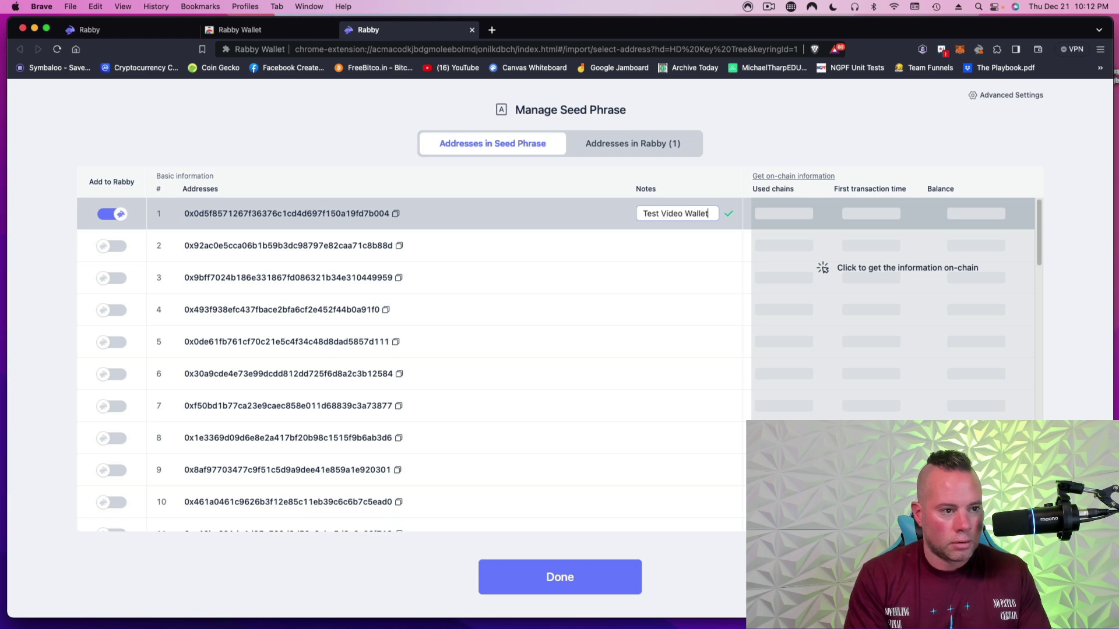
click(557, 578)
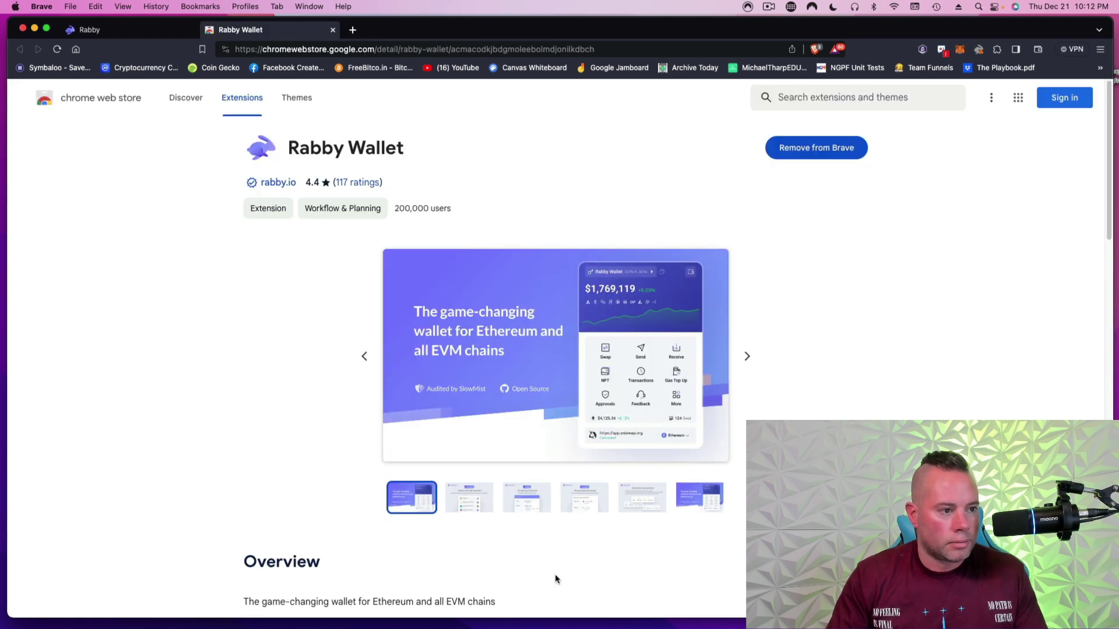
- Flip Rabby in place of MetaMask and reopen Rabby's $0 home screen
click(981, 52)
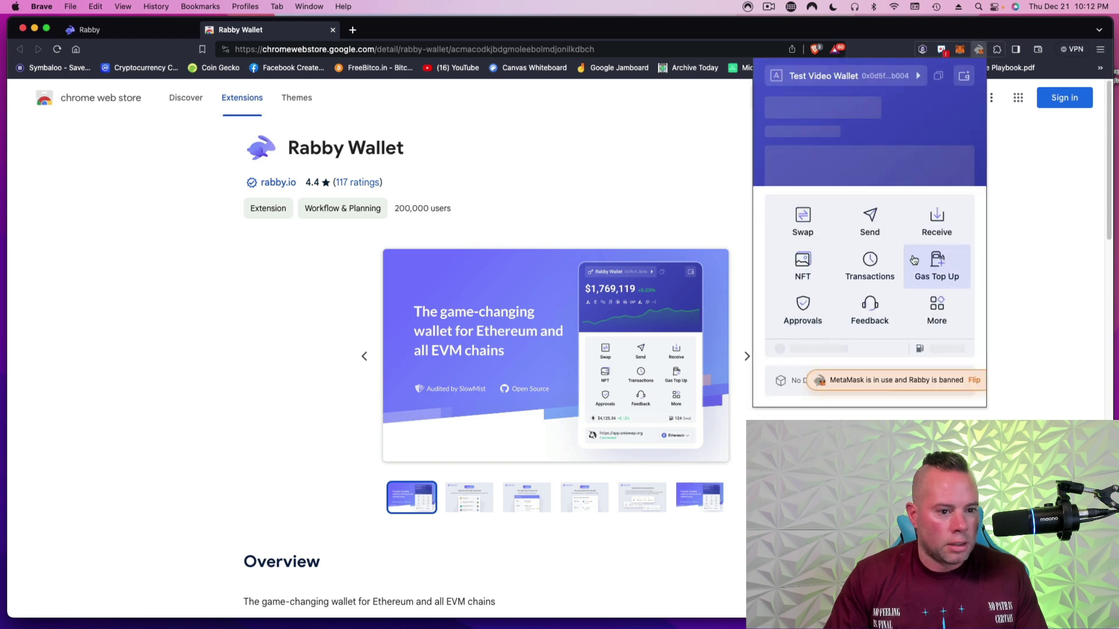
click(974, 381)
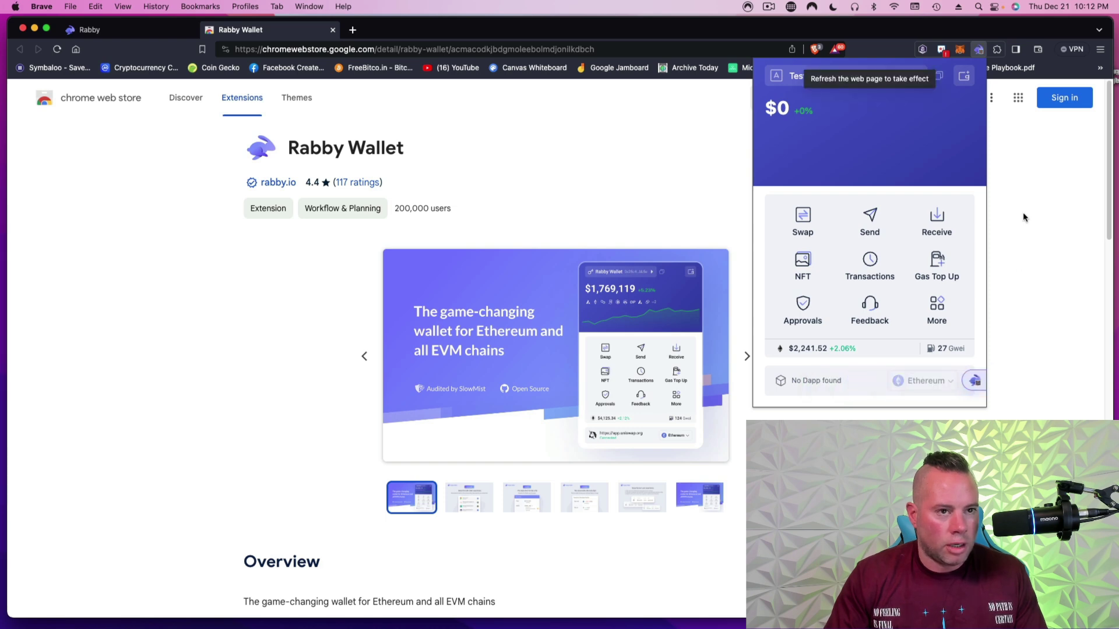
click(959, 49)
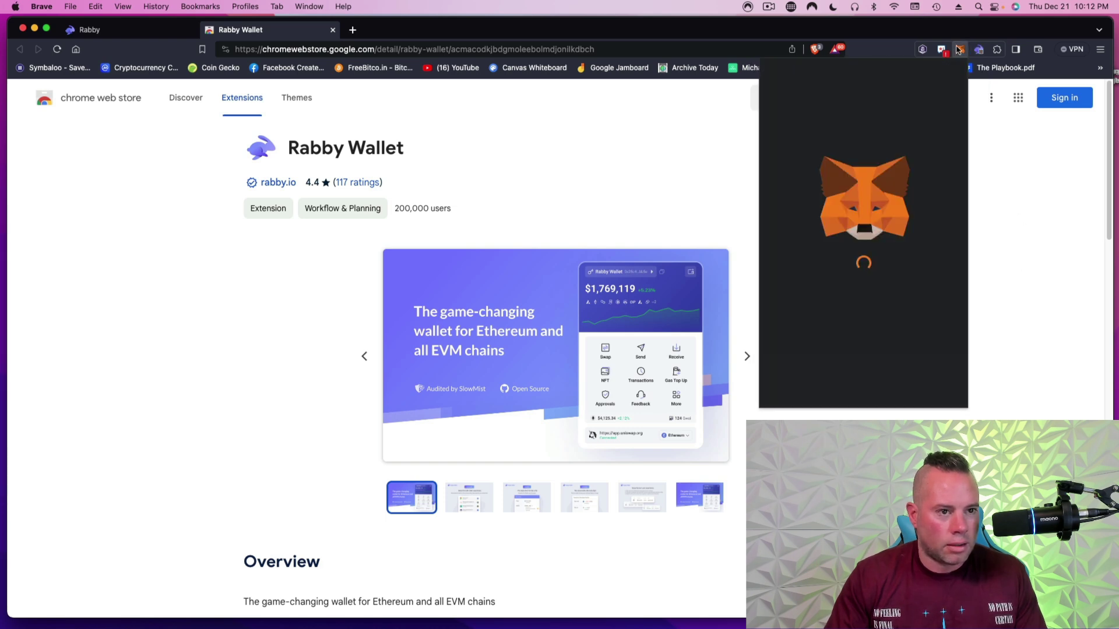
click(989, 124)
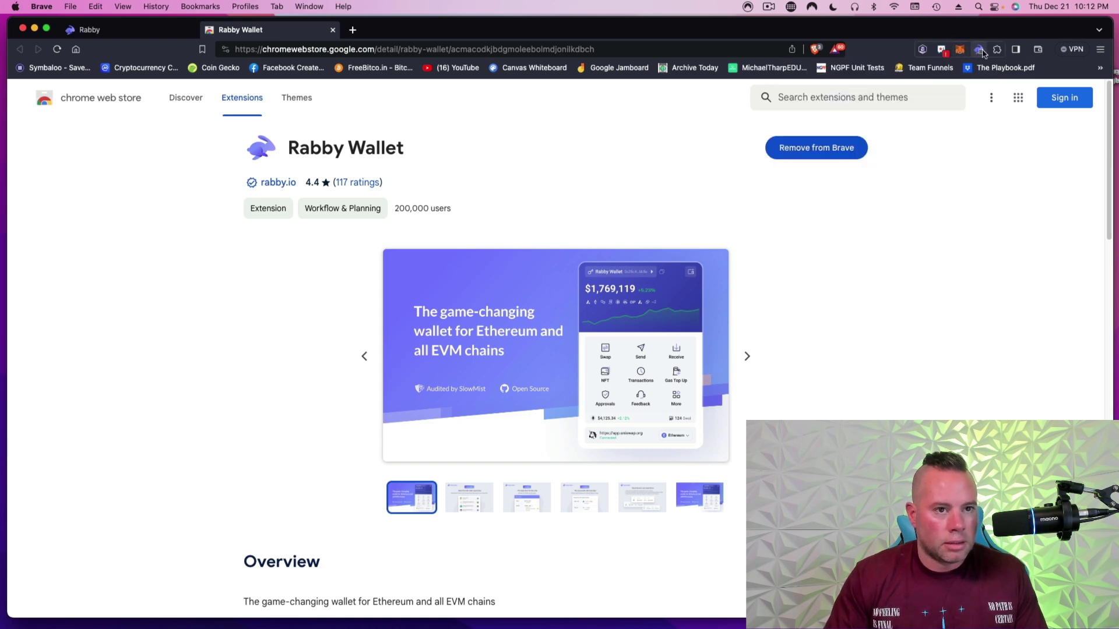
click(980, 50)
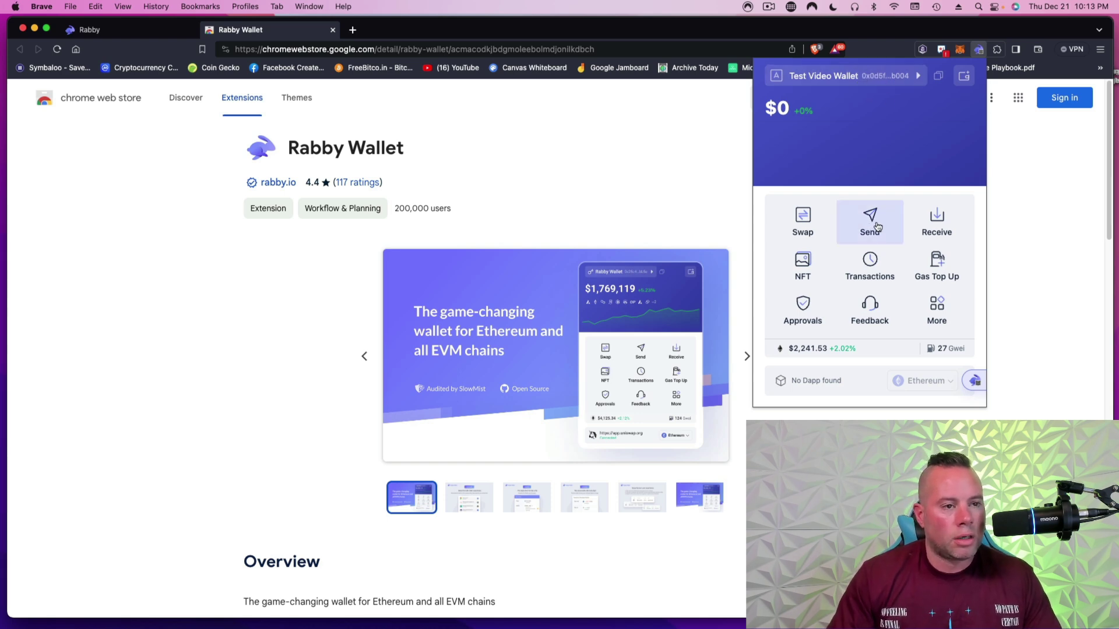
- Show the wallet's receiving QR code and address on BNB Chain
click(936, 222)
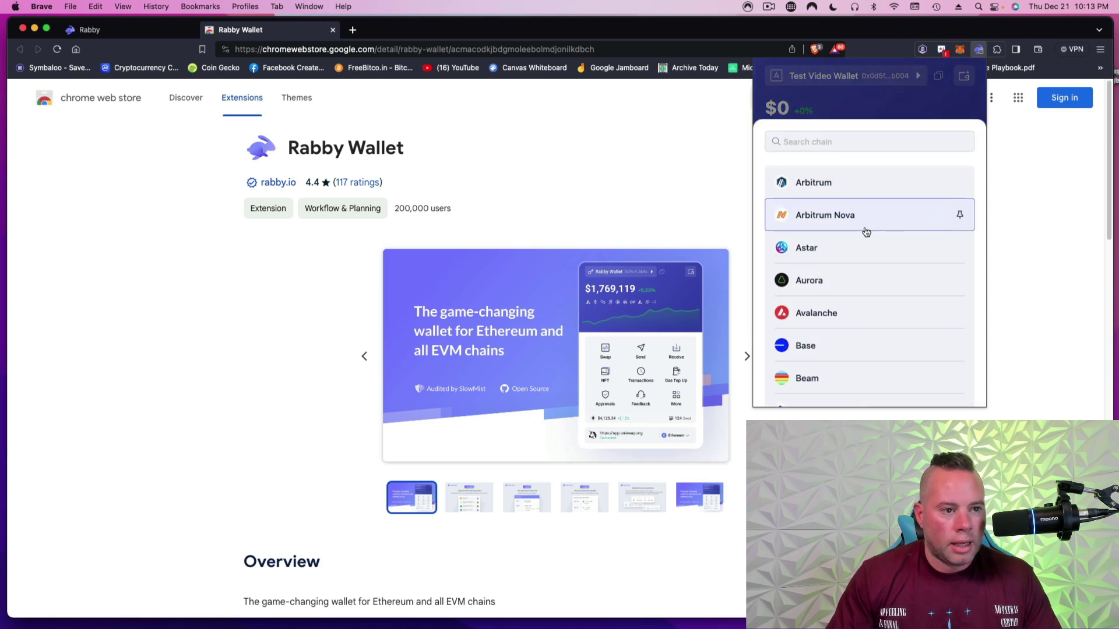
scroll(840, 247, down, 1)
scroll(840, 247, down, 10)
scroll(840, 247, down, 5)
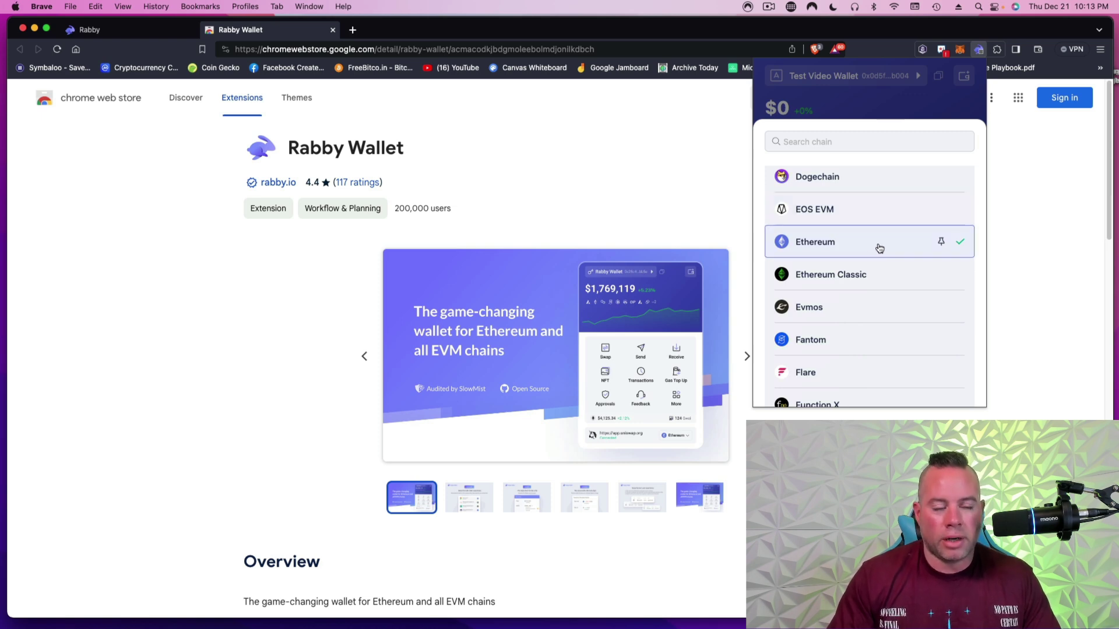
scroll(879, 248, down, 10)
scroll(879, 249, up, 20)
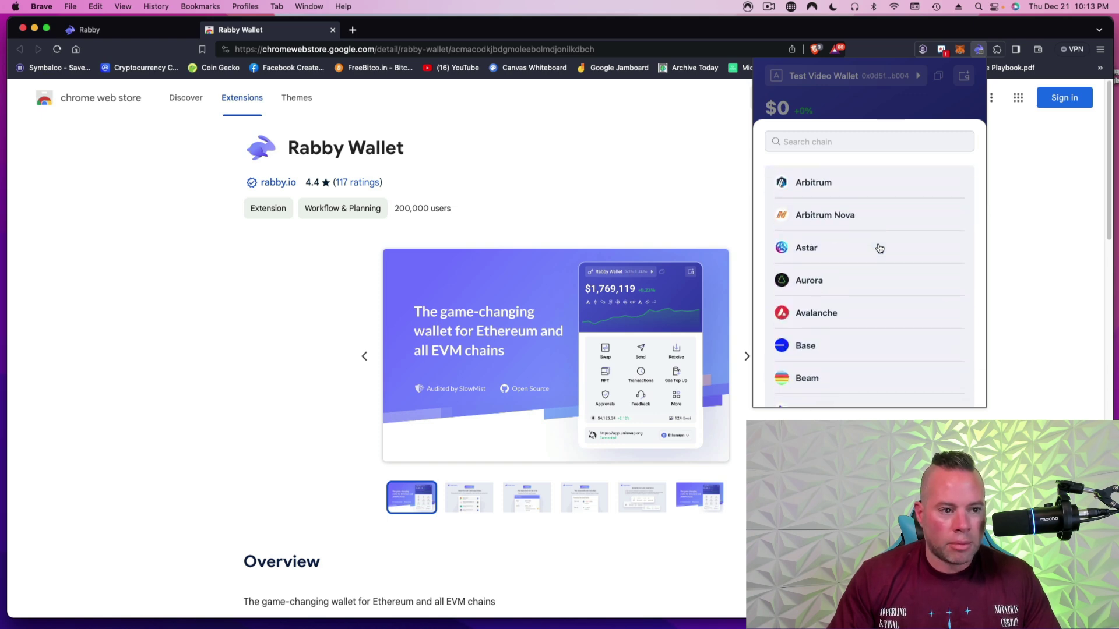
click(849, 141)
text(bn)
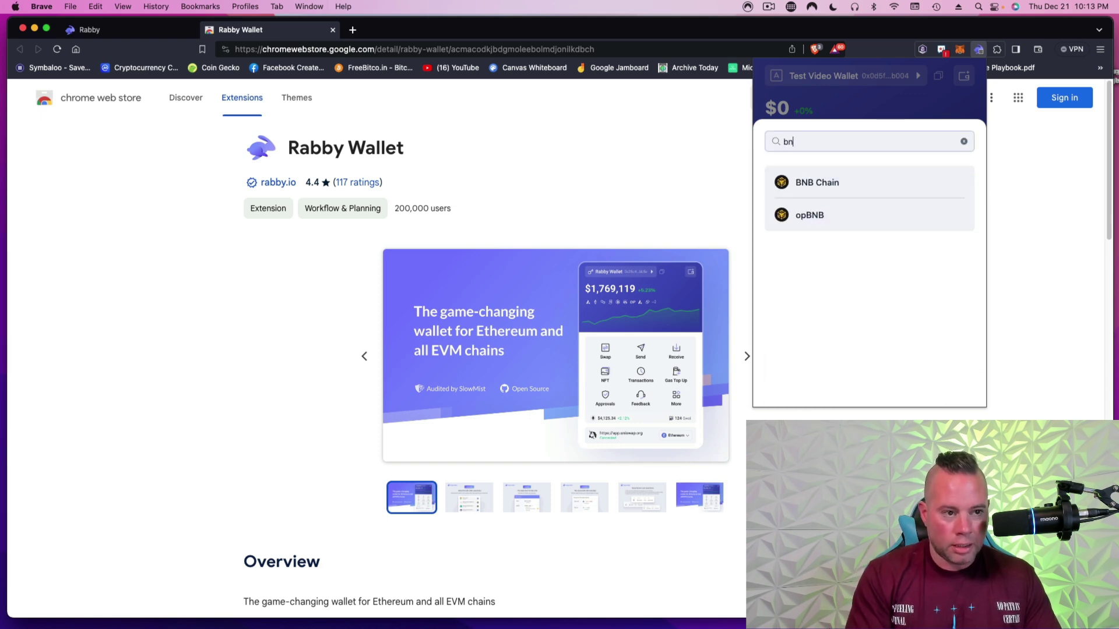
text(b)
click(817, 182)
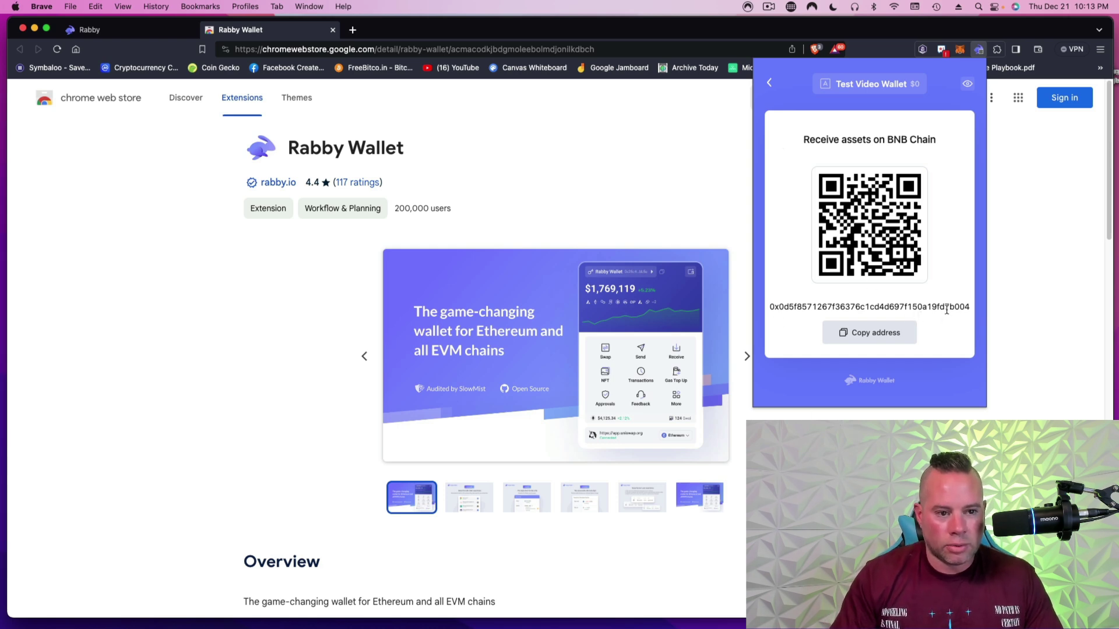
- Switch the receiving address display to Ethereum
click(769, 83)
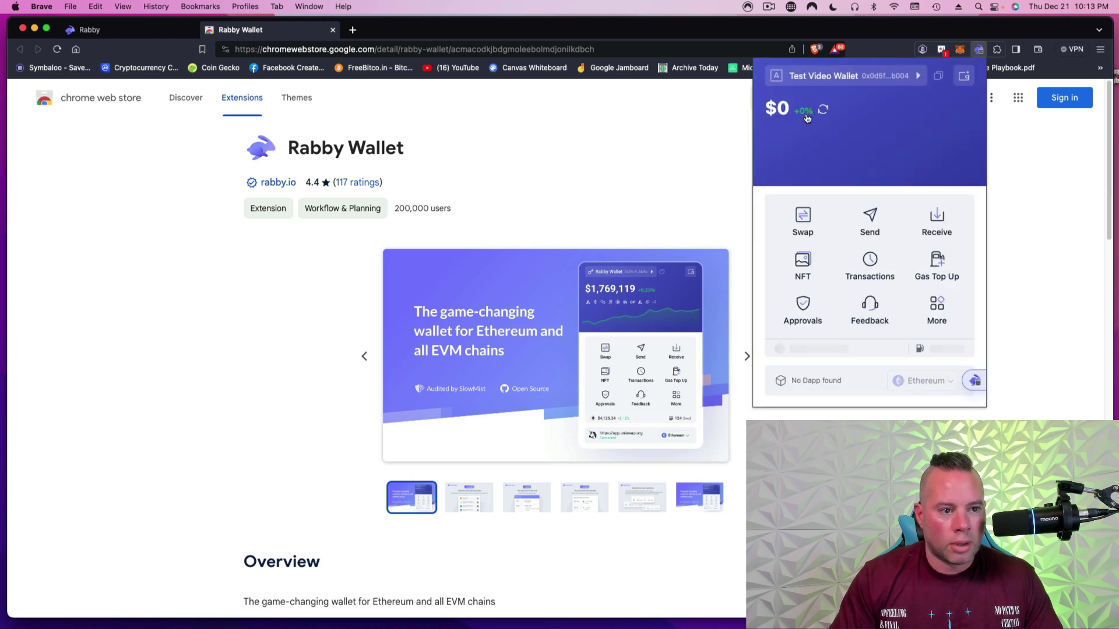
click(925, 226)
text(eth)
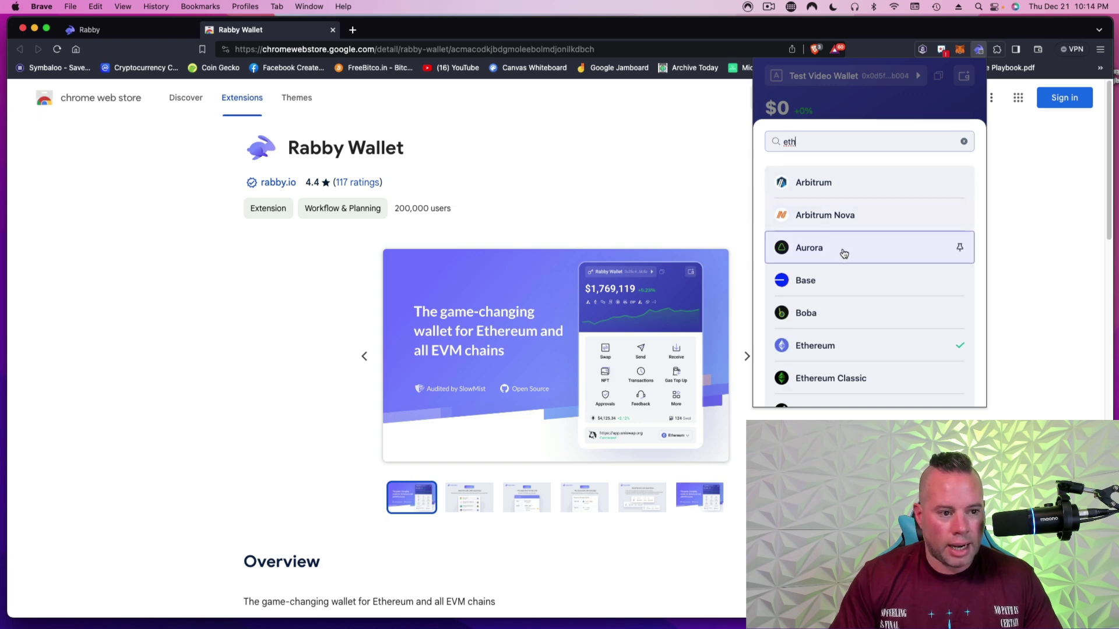
click(812, 345)
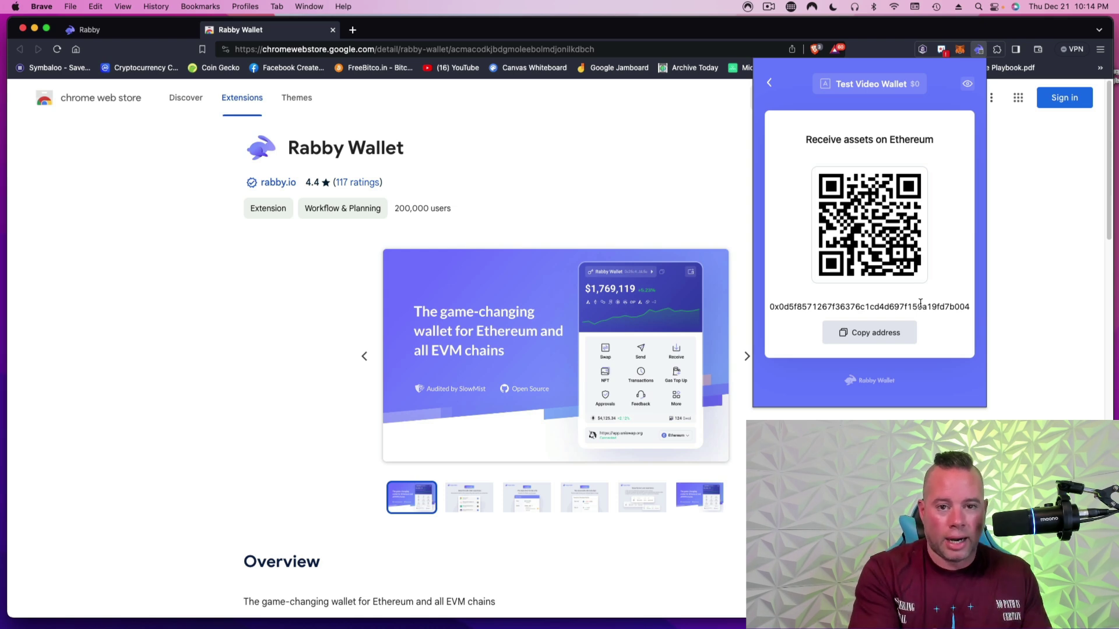
- View the receiving address on opBNB, then on BNB Chain
click(768, 83)
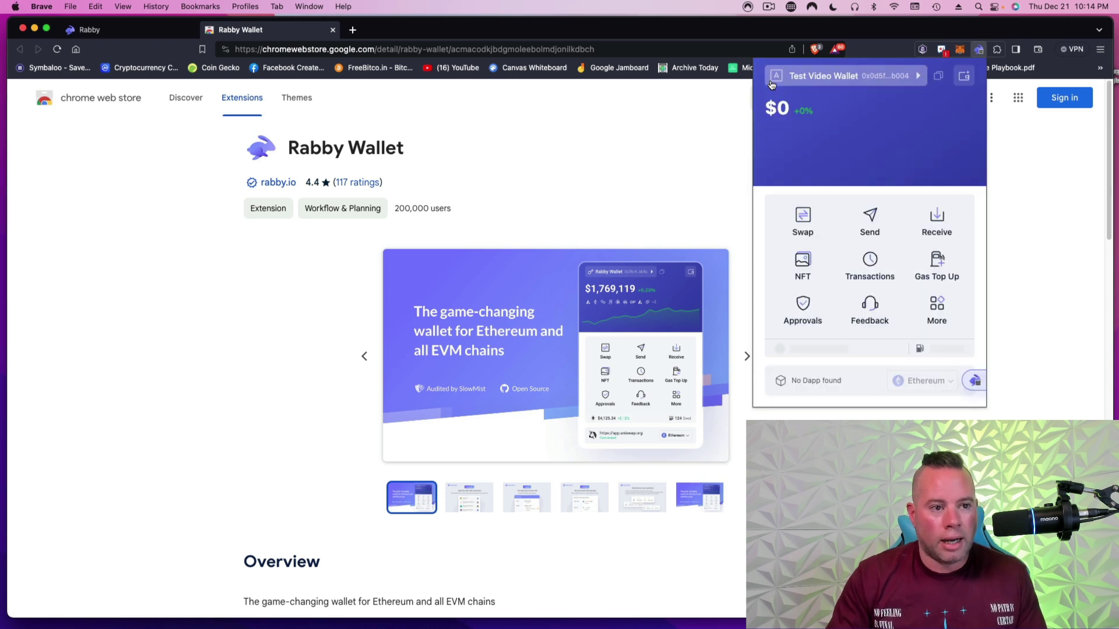
click(932, 219)
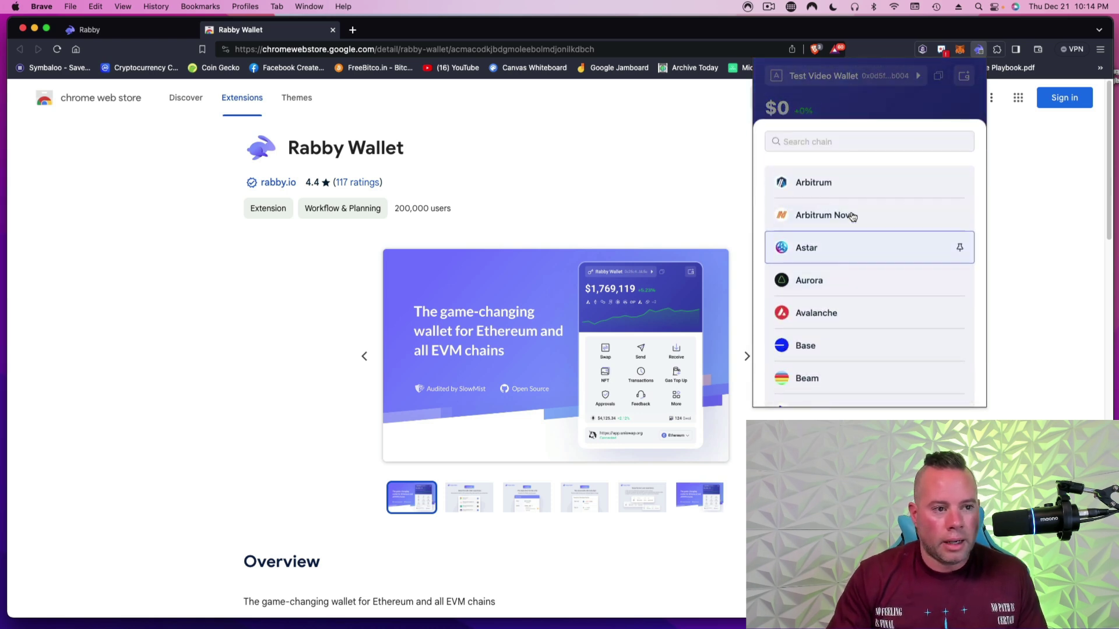
text(bnb)
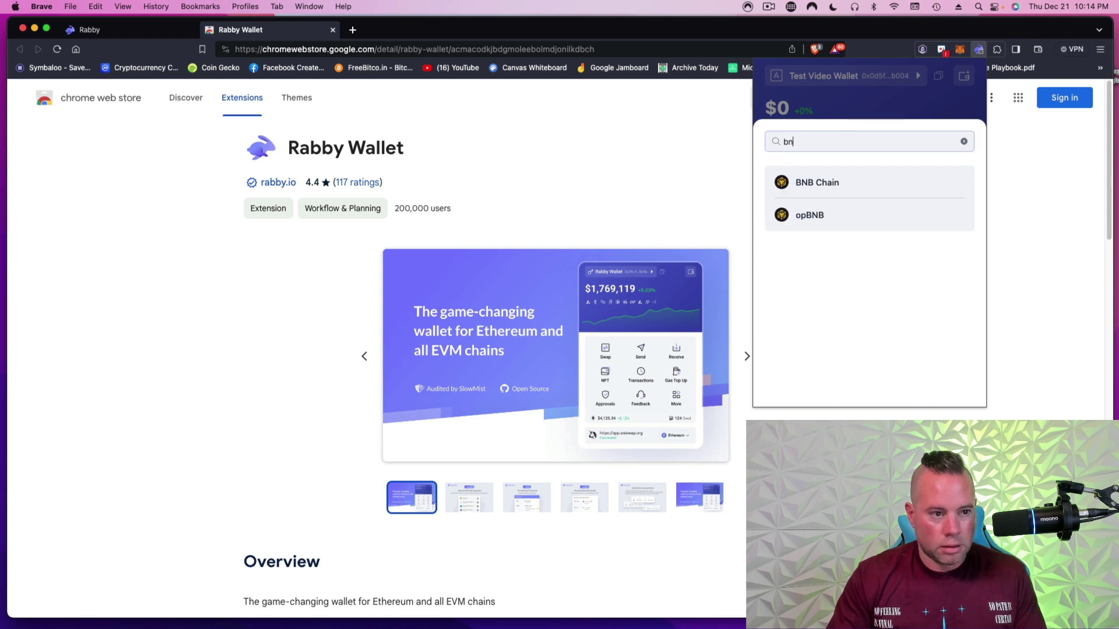
click(831, 212)
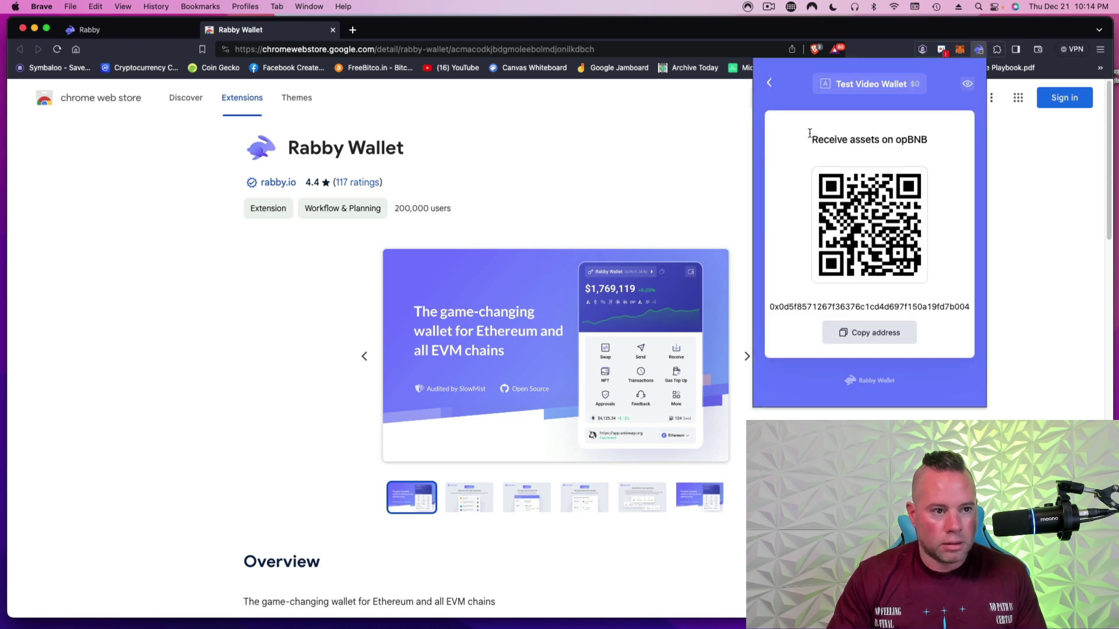
click(769, 83)
click(936, 219)
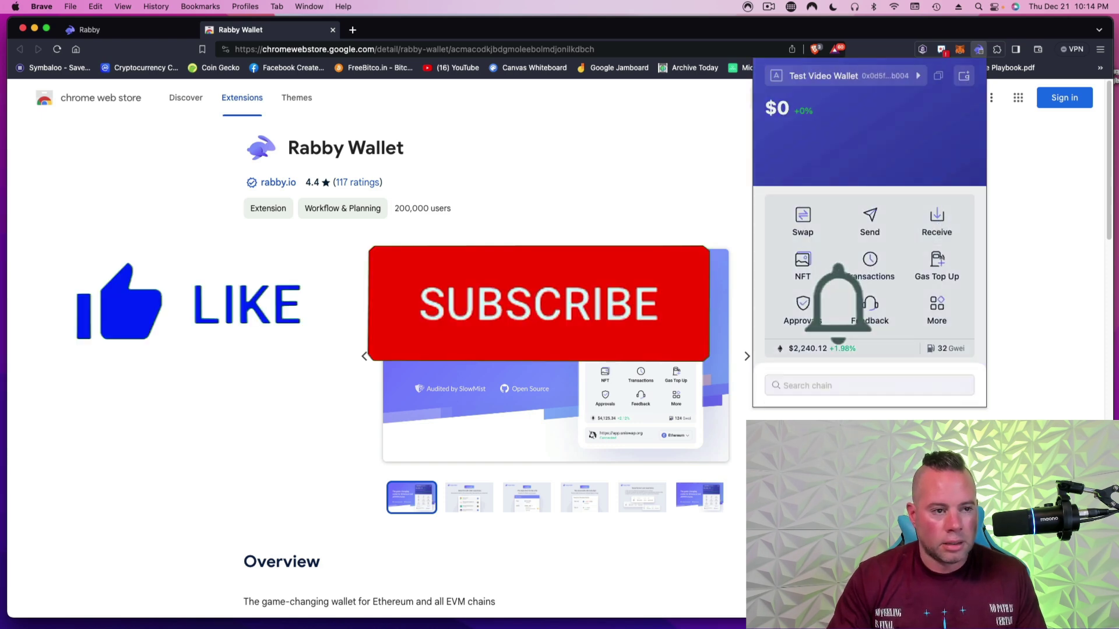
text(bnb)
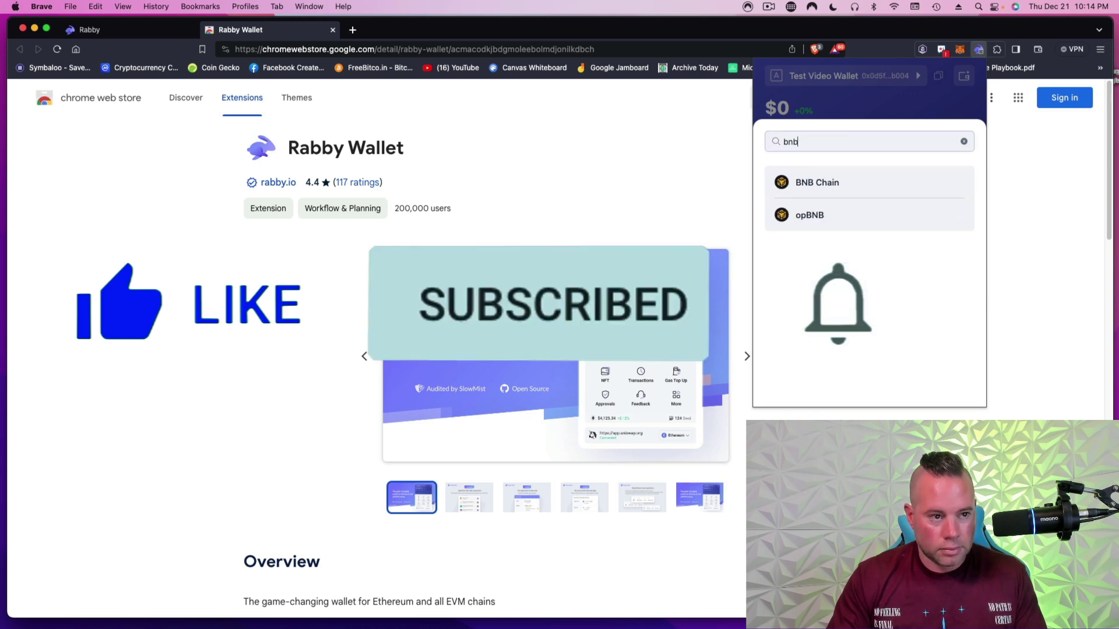
click(837, 190)
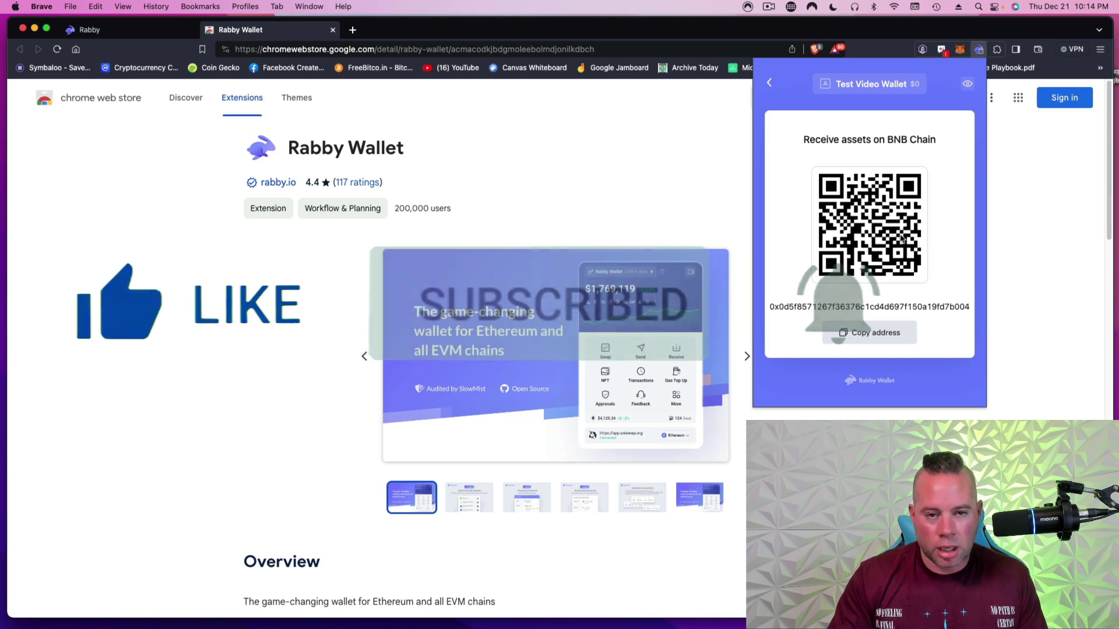
click(769, 82)
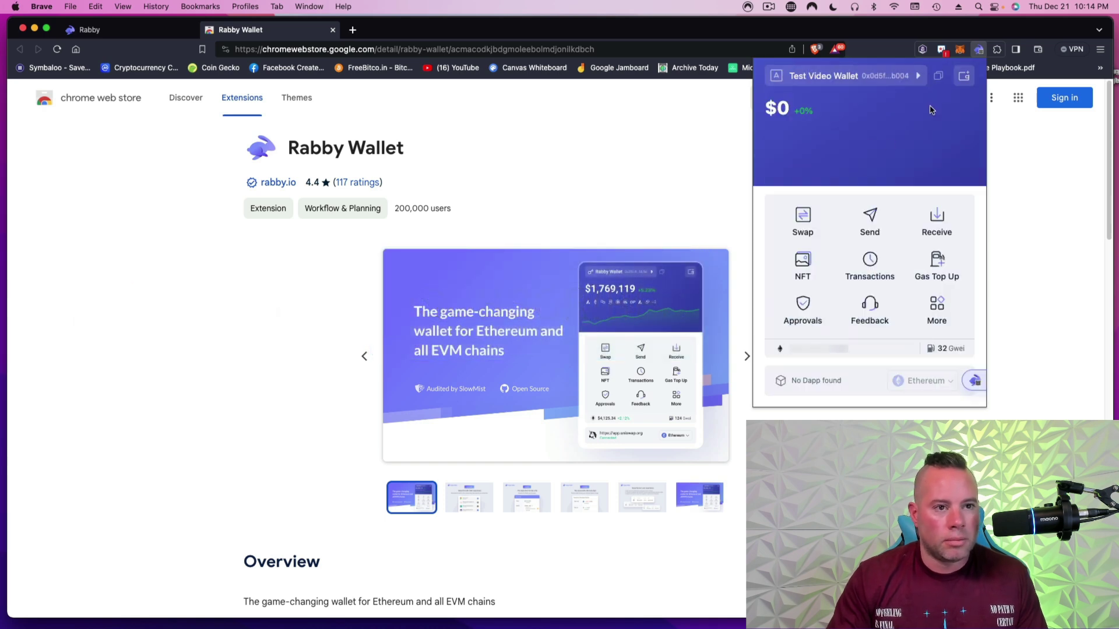
- Copy the wallet's Avalanche receiving address and return to the home dashboard
click(932, 222)
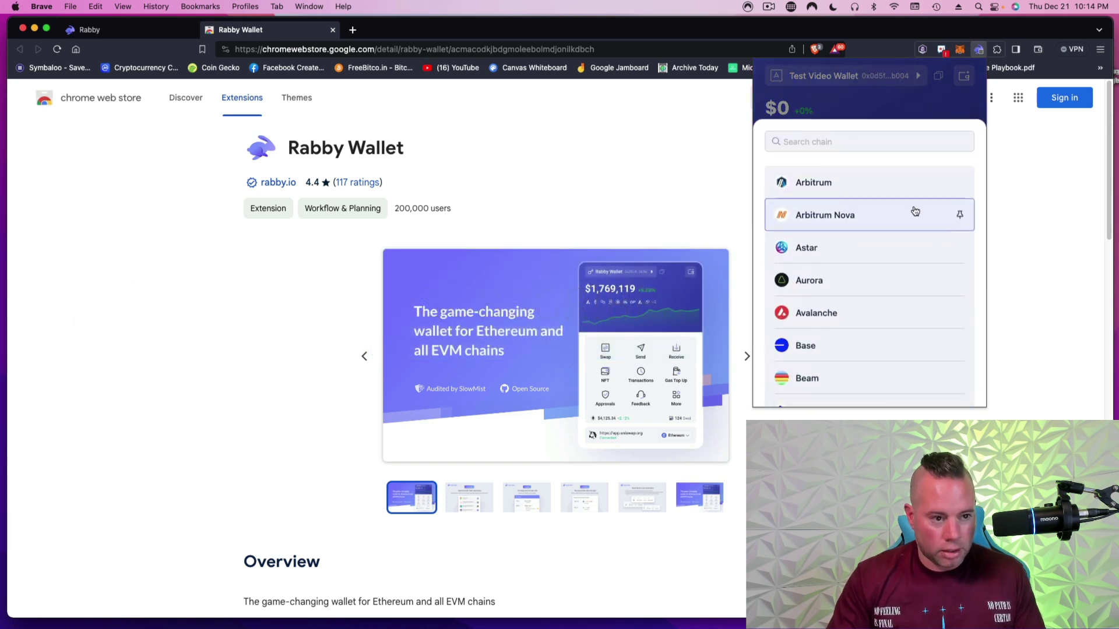
click(822, 142)
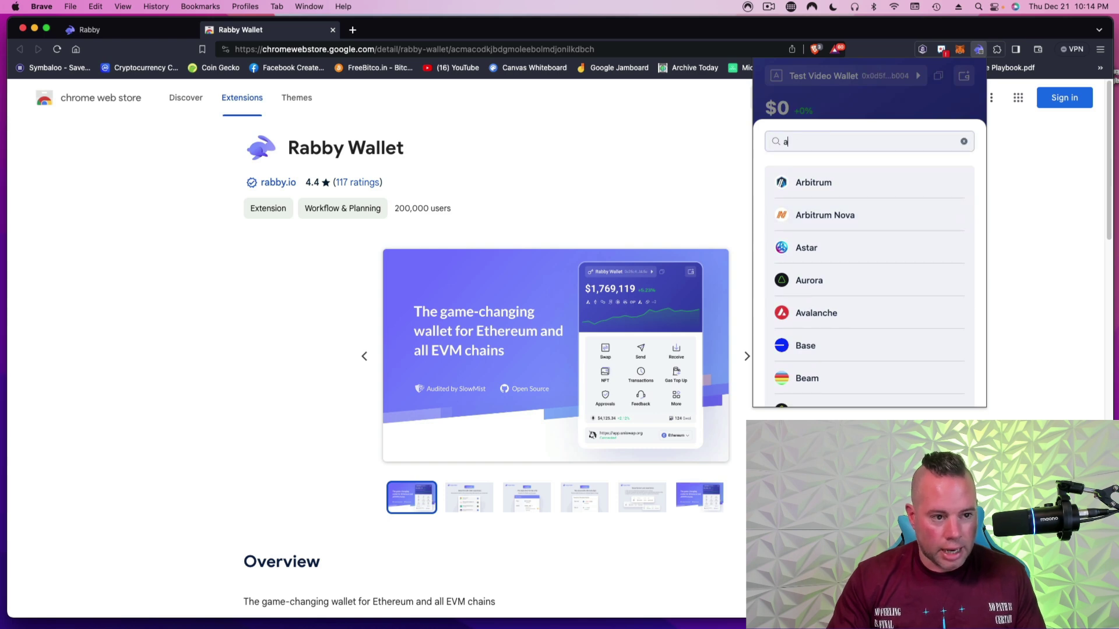
text(av)
click(816, 184)
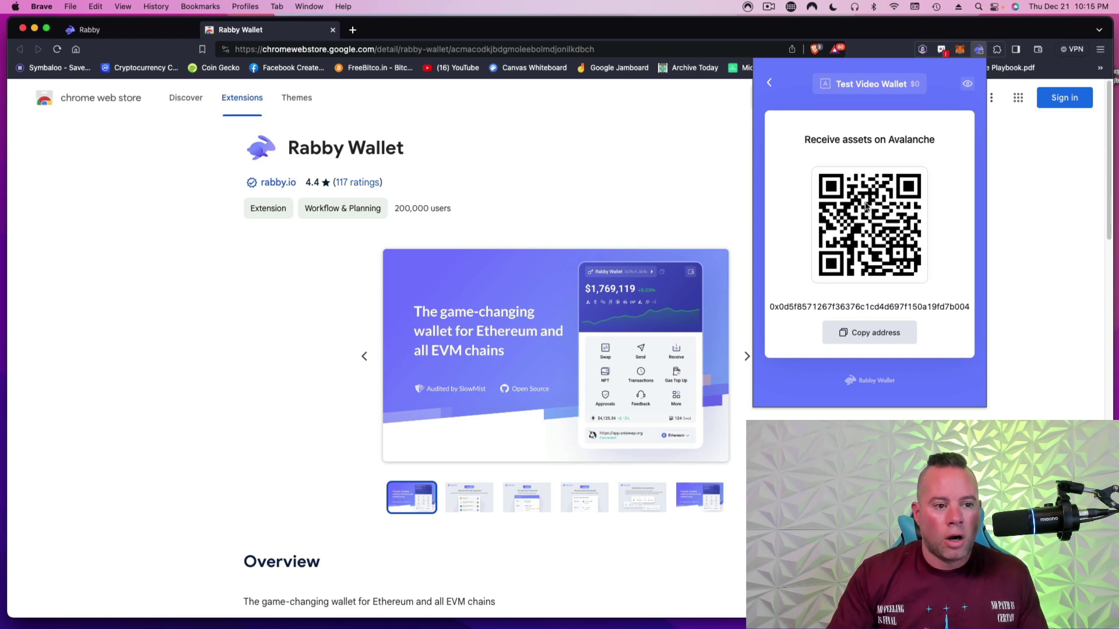
click(875, 336)
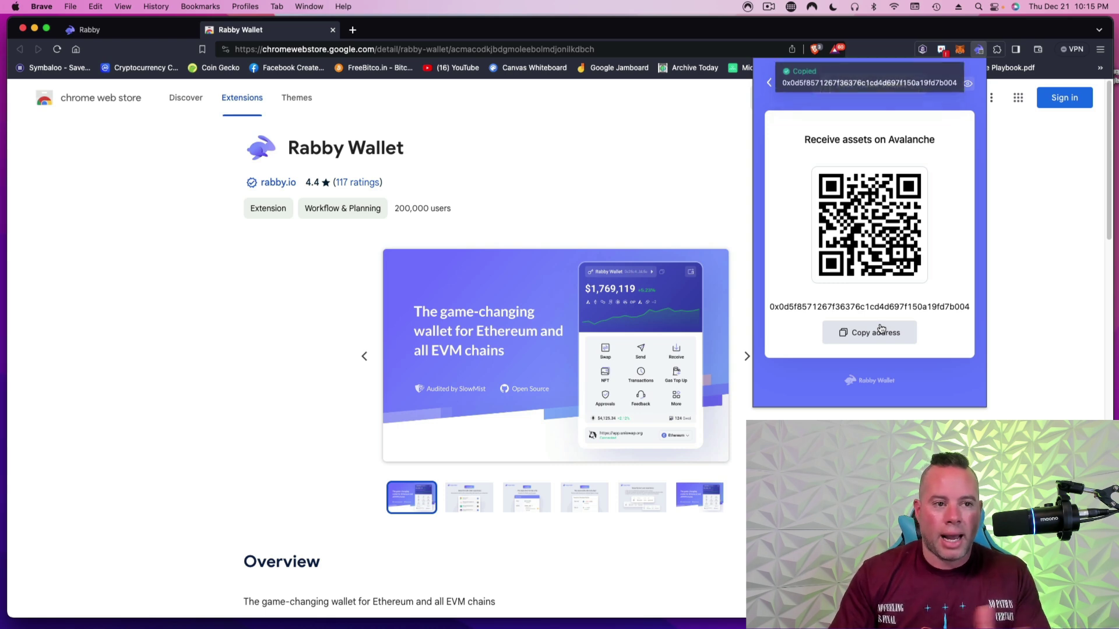
click(770, 85)
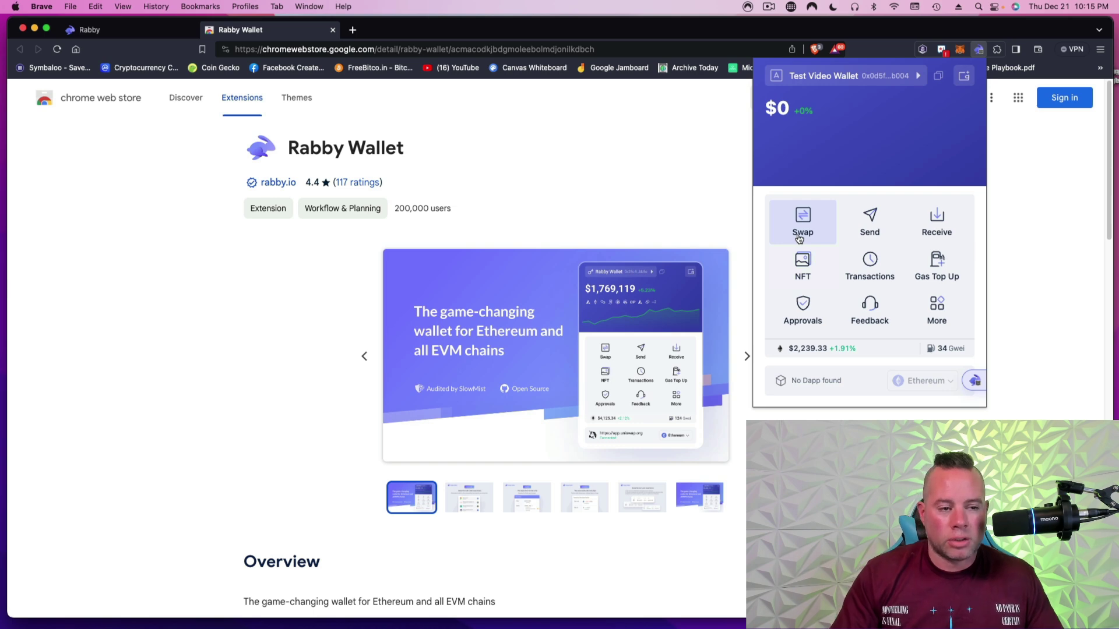
- Open the Send form and wait until incoming funds raise the balance to $13.59
click(871, 227)
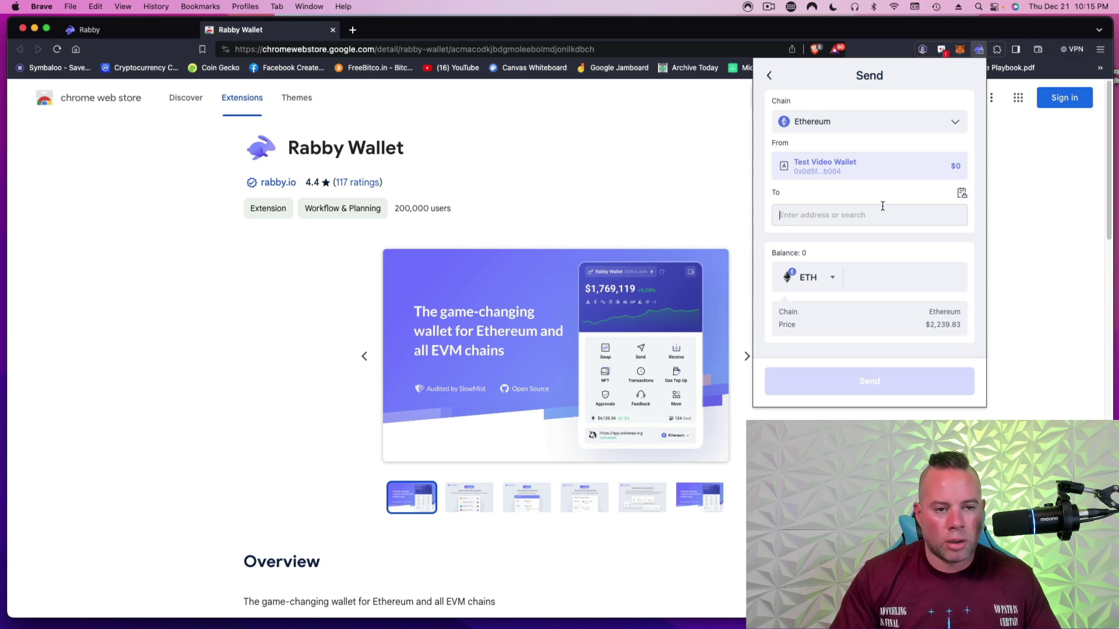
click(768, 7)
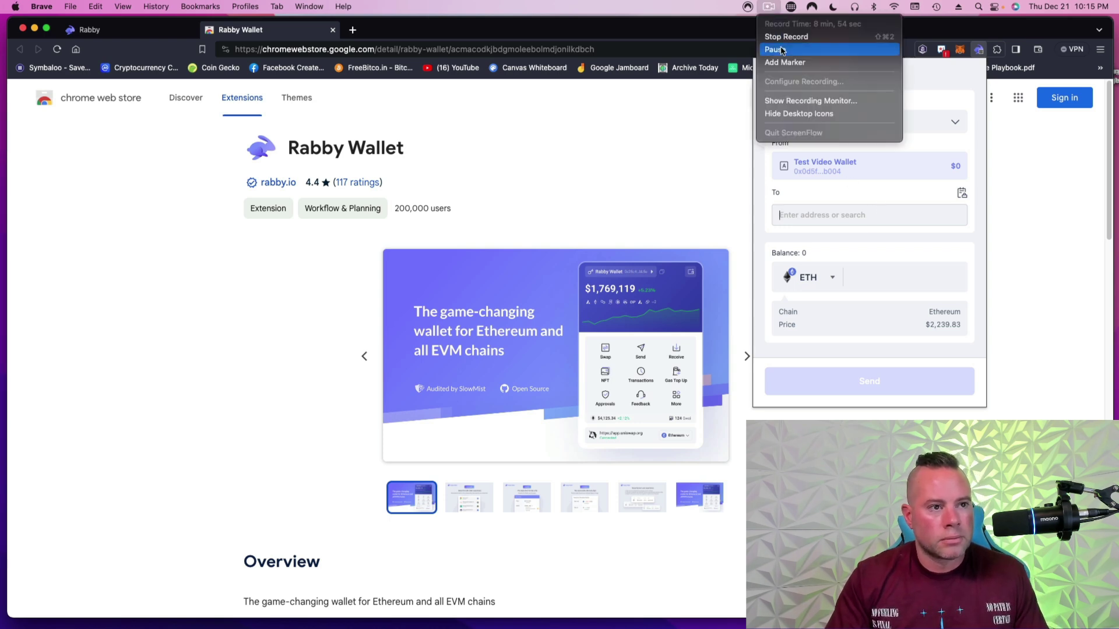
click(781, 50)
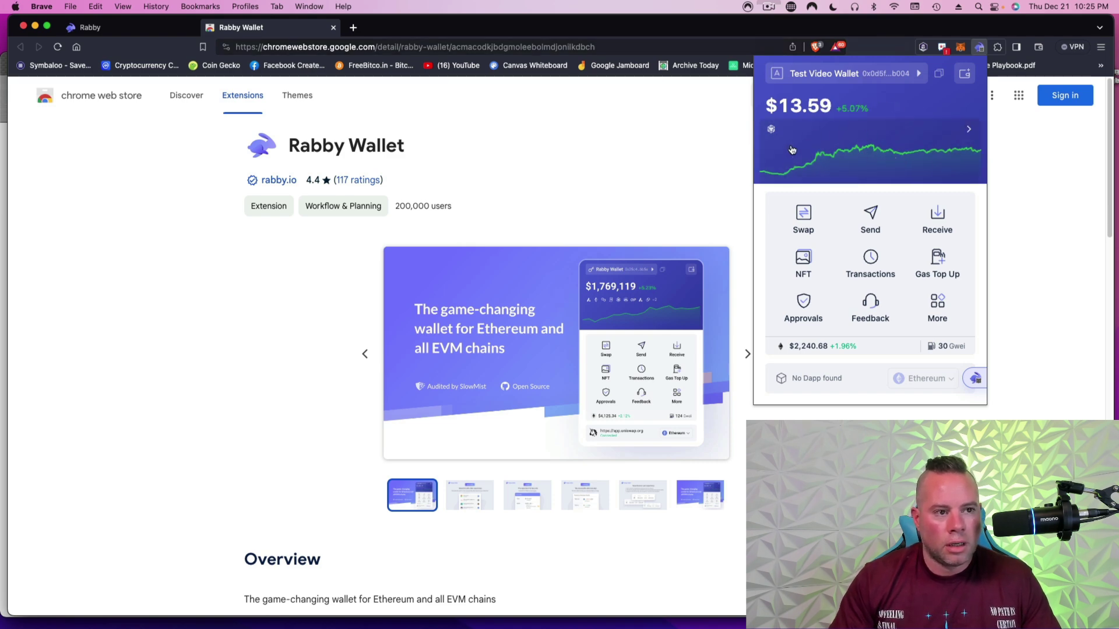
- Expand Rabby's token list to show 0.0500 BNB priced at $272.00, worth $13.60
click(887, 148)
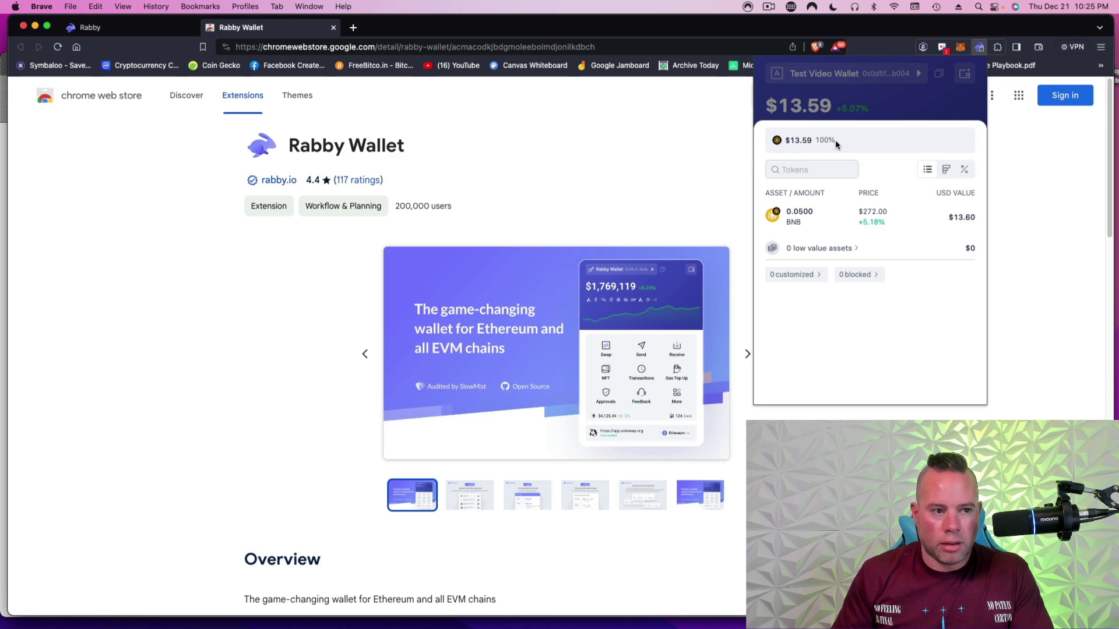
- Start a transfer in Brave's Rabby, pasting the clipboard address as recipient
click(890, 112)
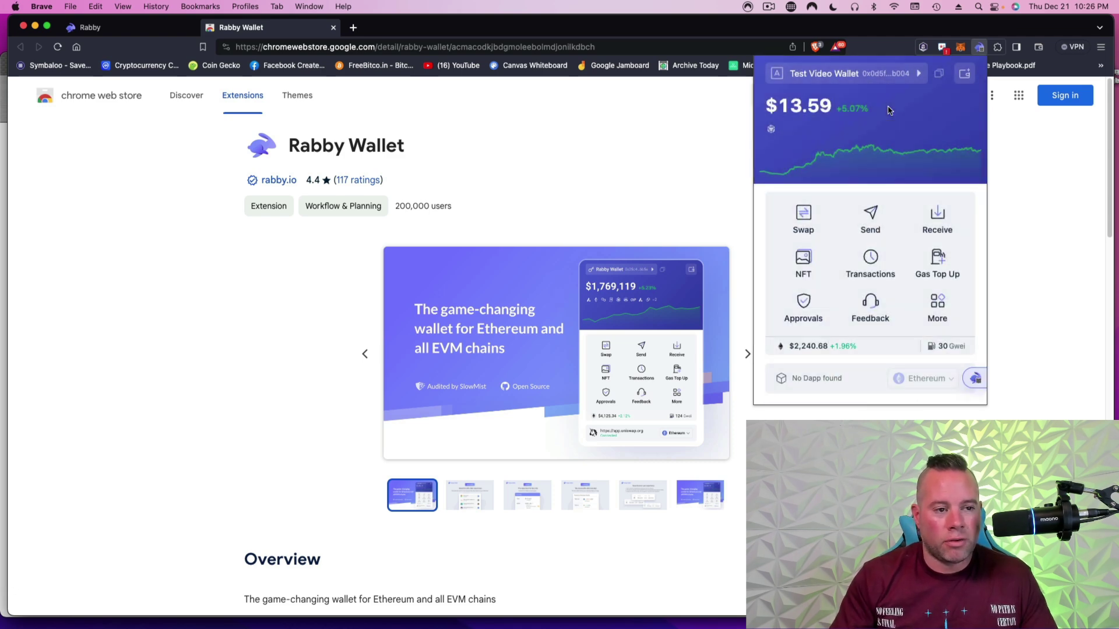
click(870, 220)
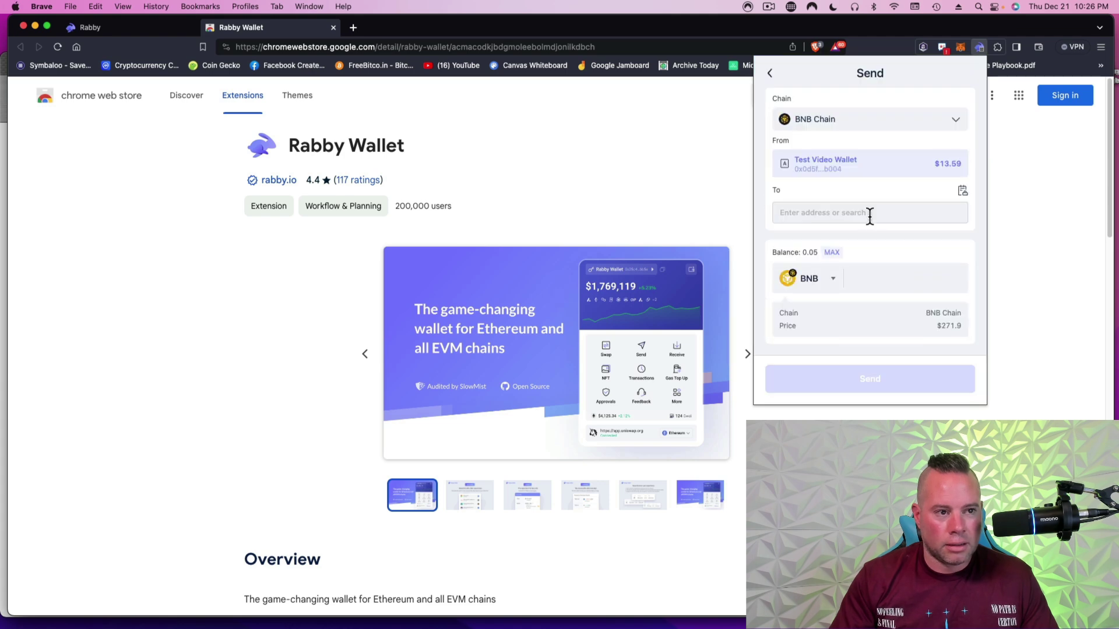
right_click(803, 213)
click(834, 289)
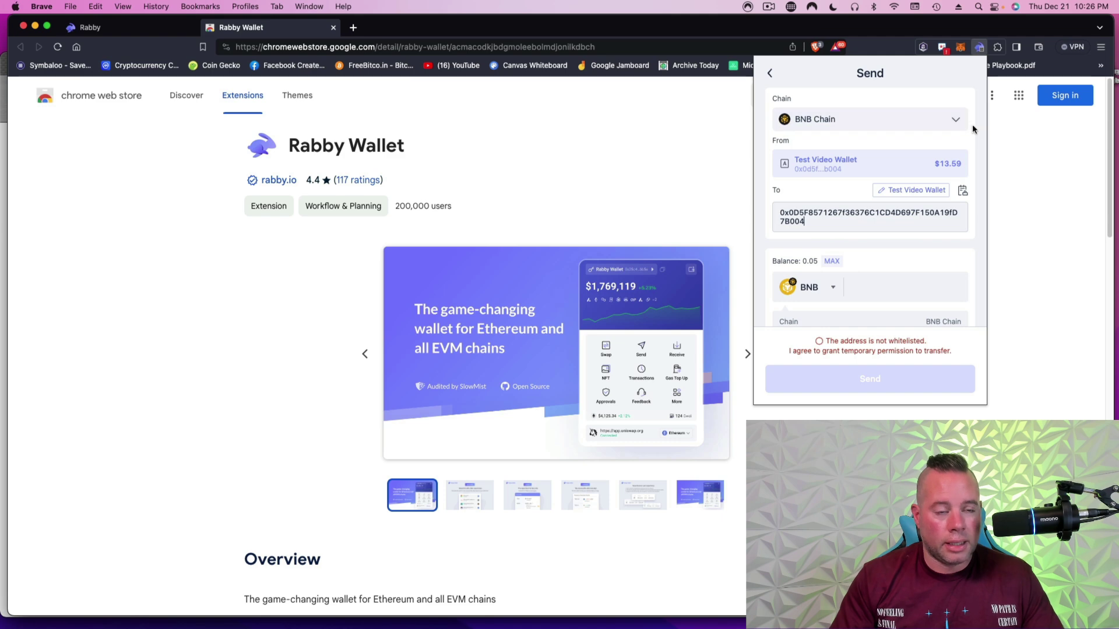
click(1046, 47)
- Copy the second wallet's BNB Chain receiving address from Rabby in Chrome, then return to Brave
key(ctrl+Up)
click(937, 108)
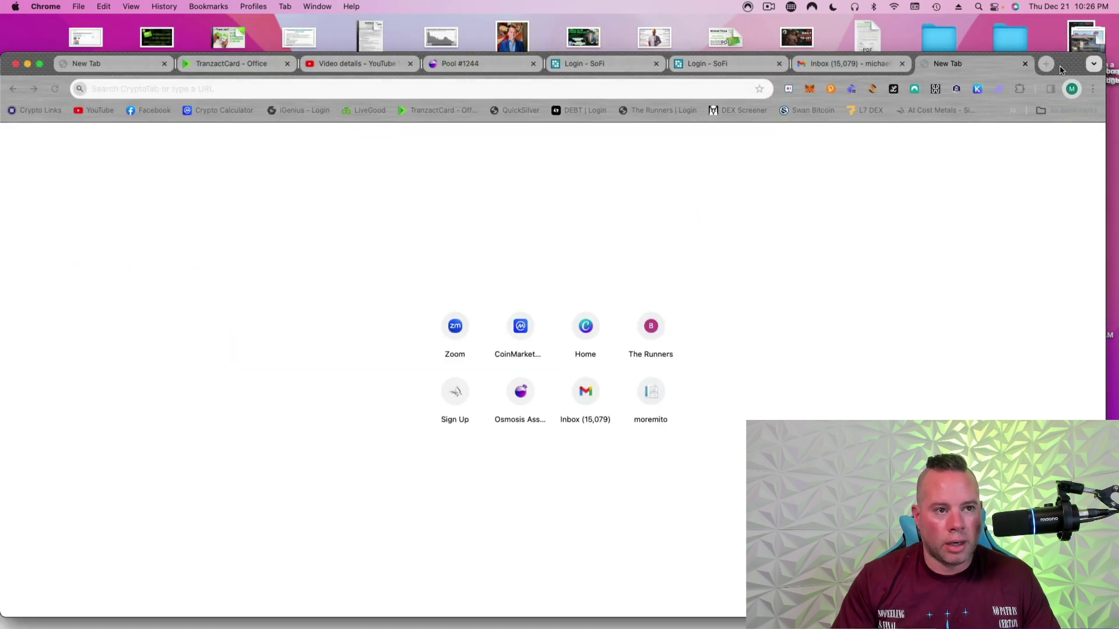
click(868, 60)
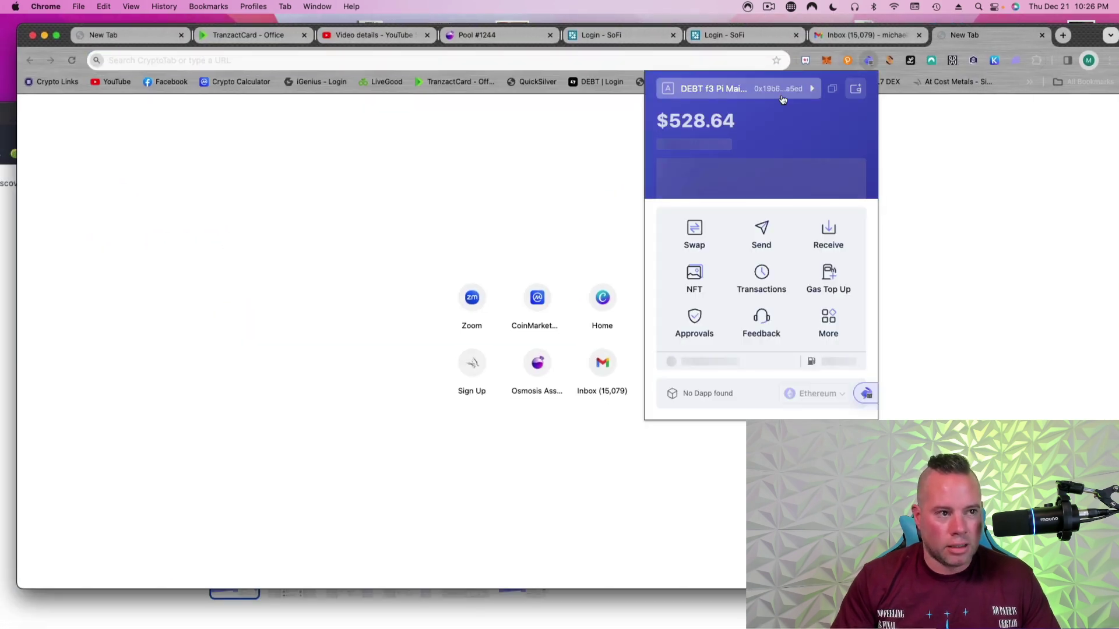
click(828, 232)
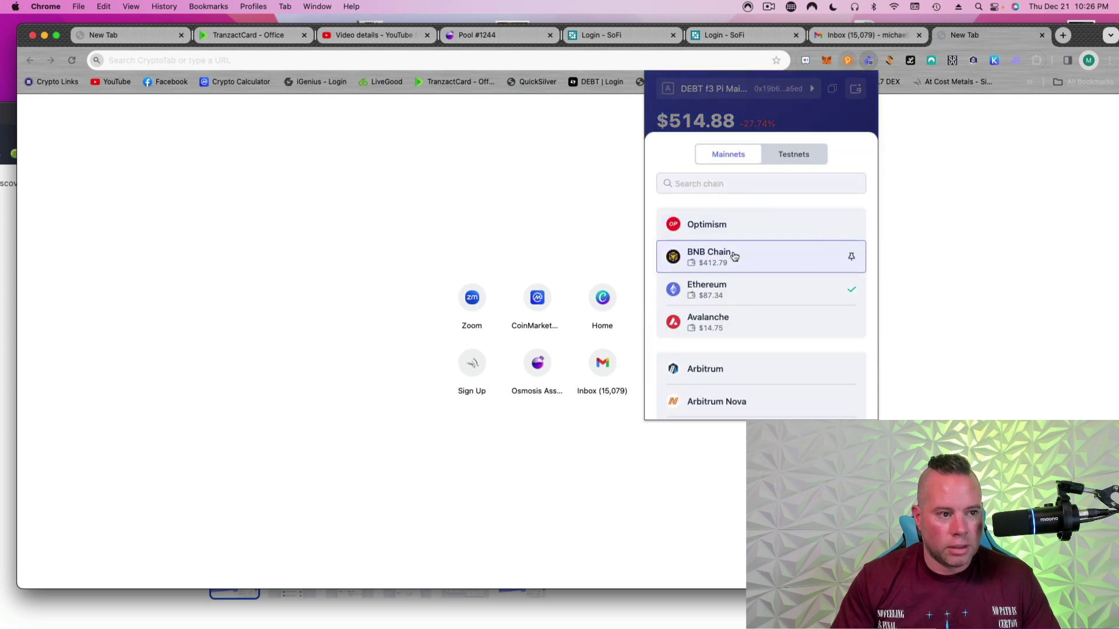
click(733, 255)
click(761, 345)
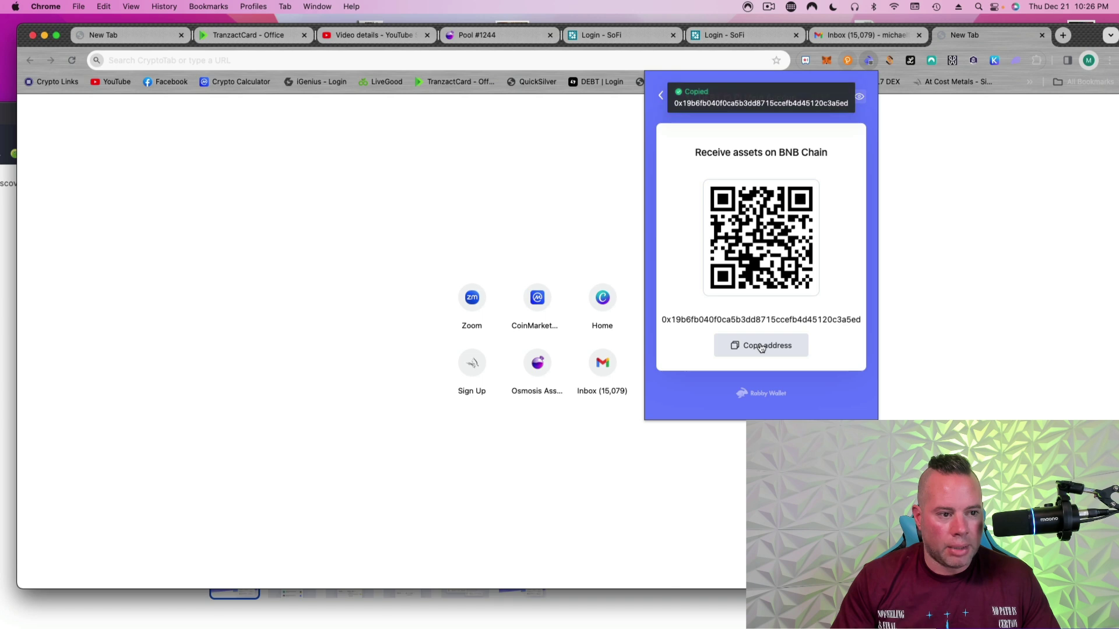
click(1079, 43)
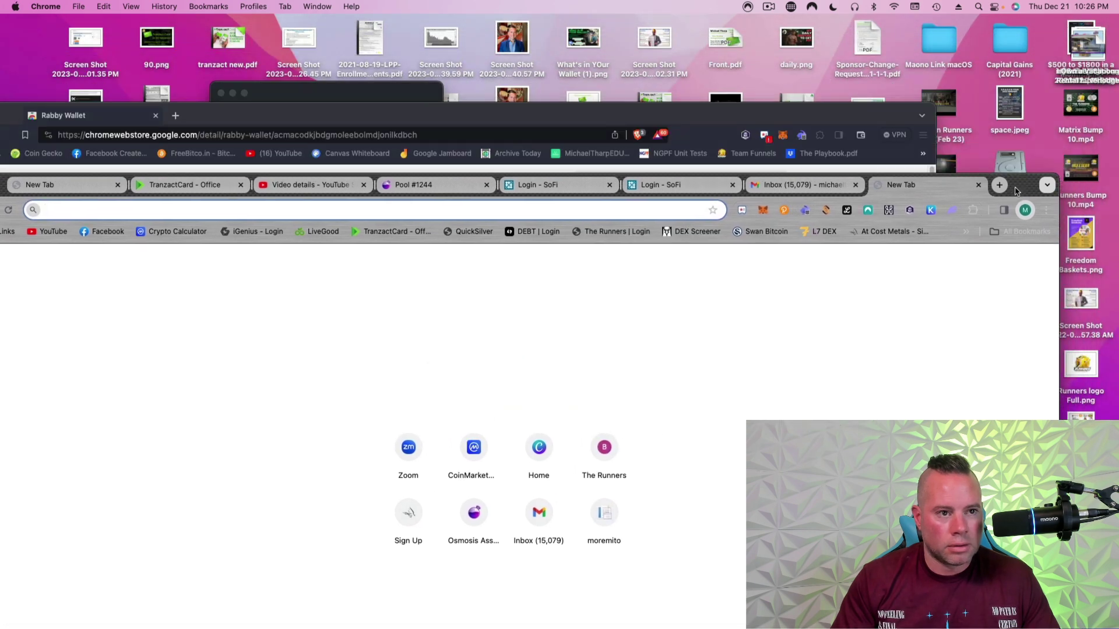
key(super+h)
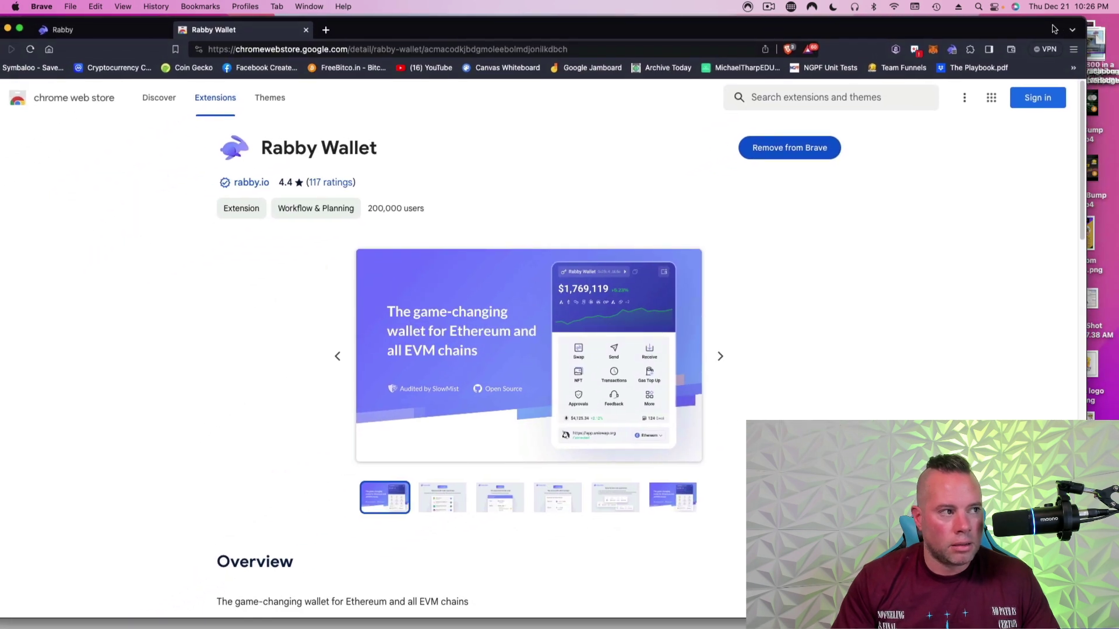
- Start a fresh transfer with the copied address as recipient and 0.01 BNB as the amount
click(952, 49)
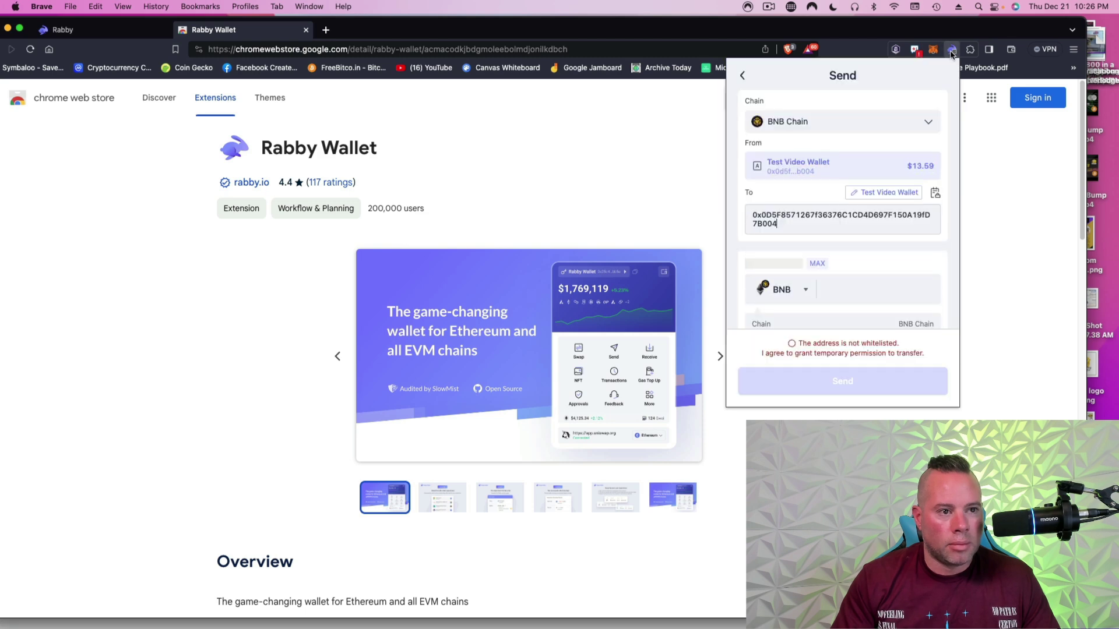
click(742, 75)
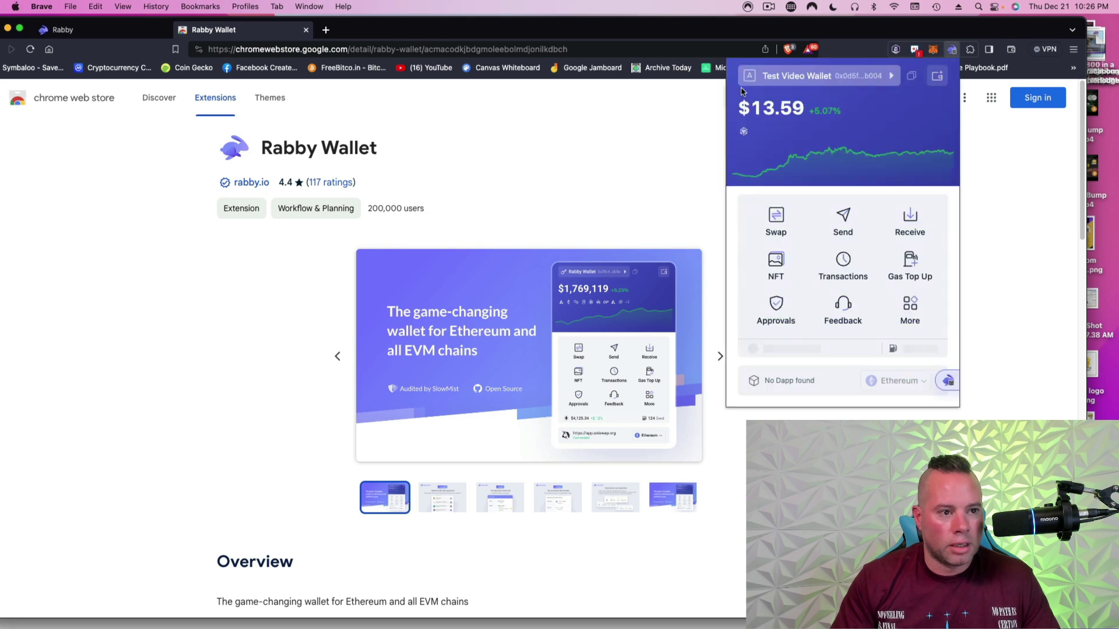
click(831, 219)
right_click(775, 213)
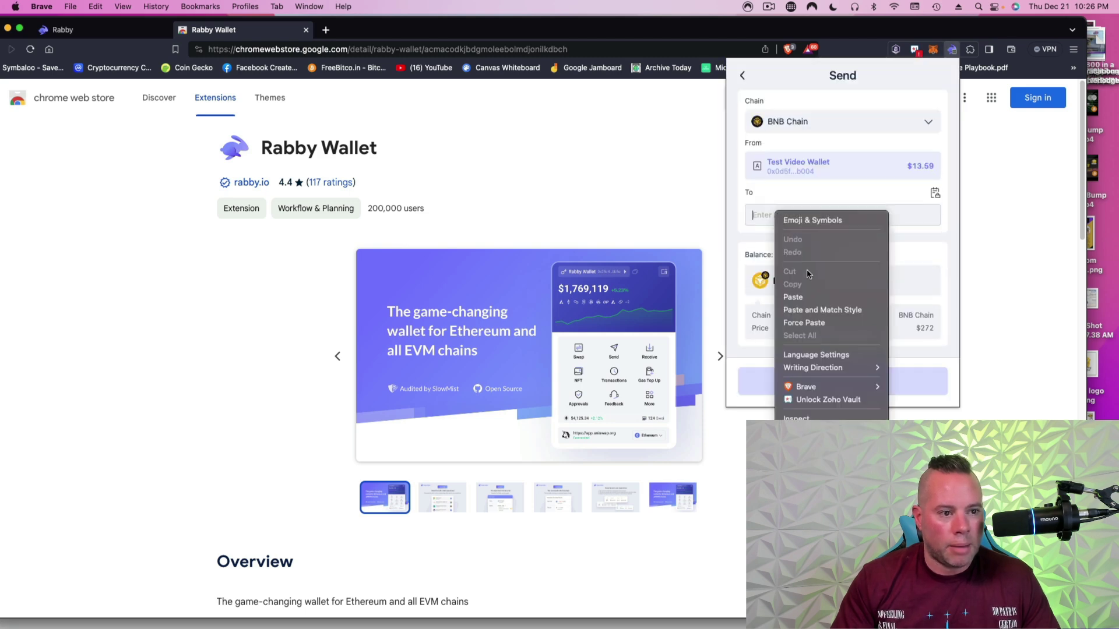
click(841, 293)
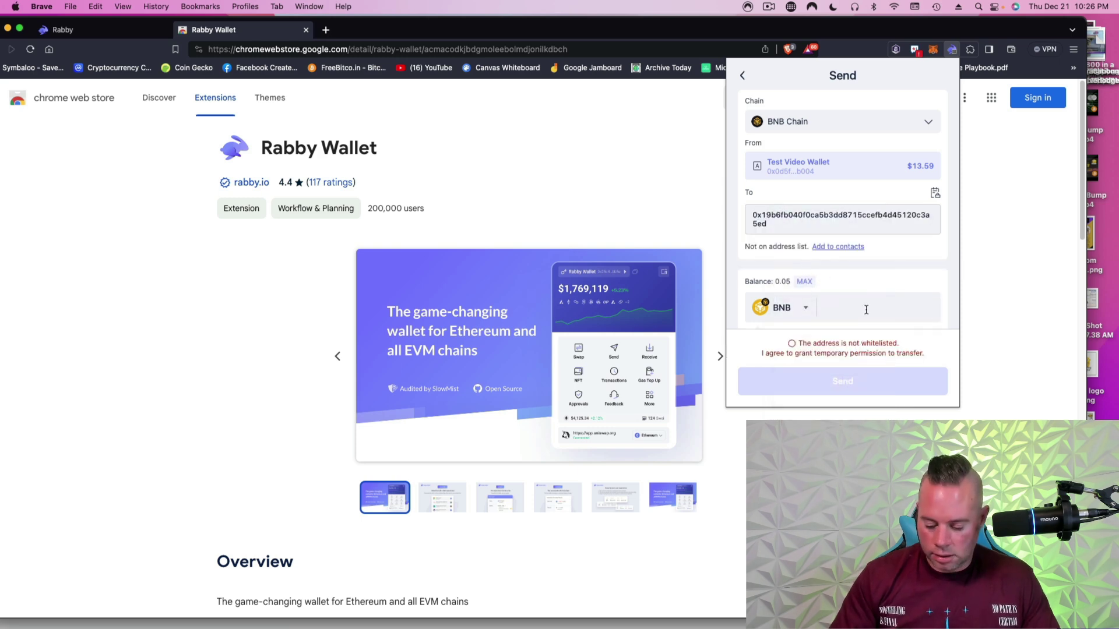
text(0.01)
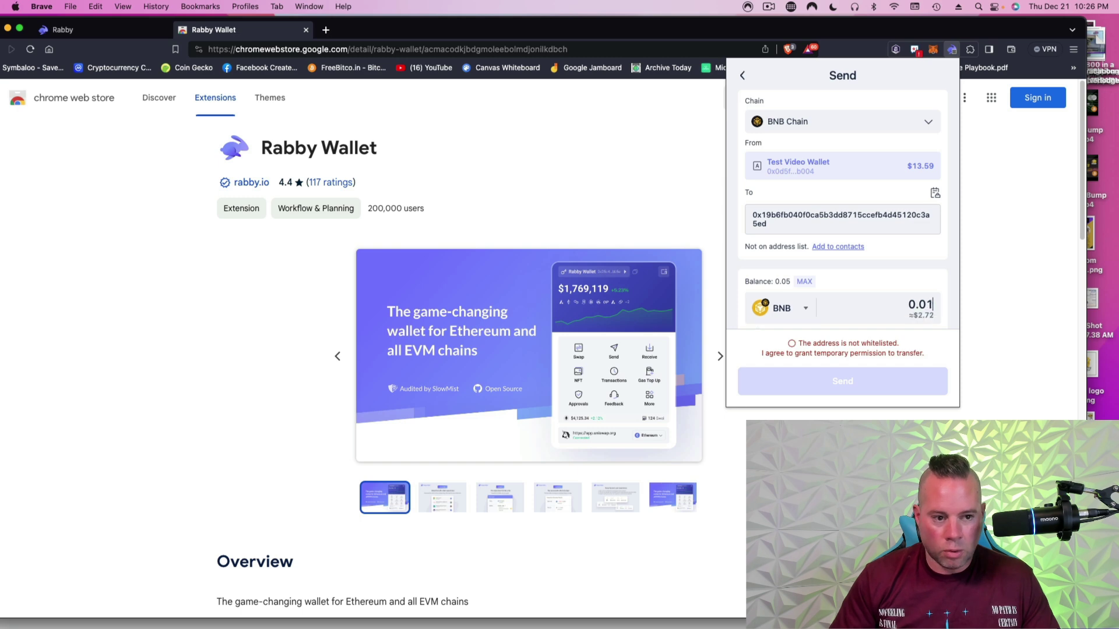
- Grant temporary permission to send to this address by entering the wallet password
click(790, 345)
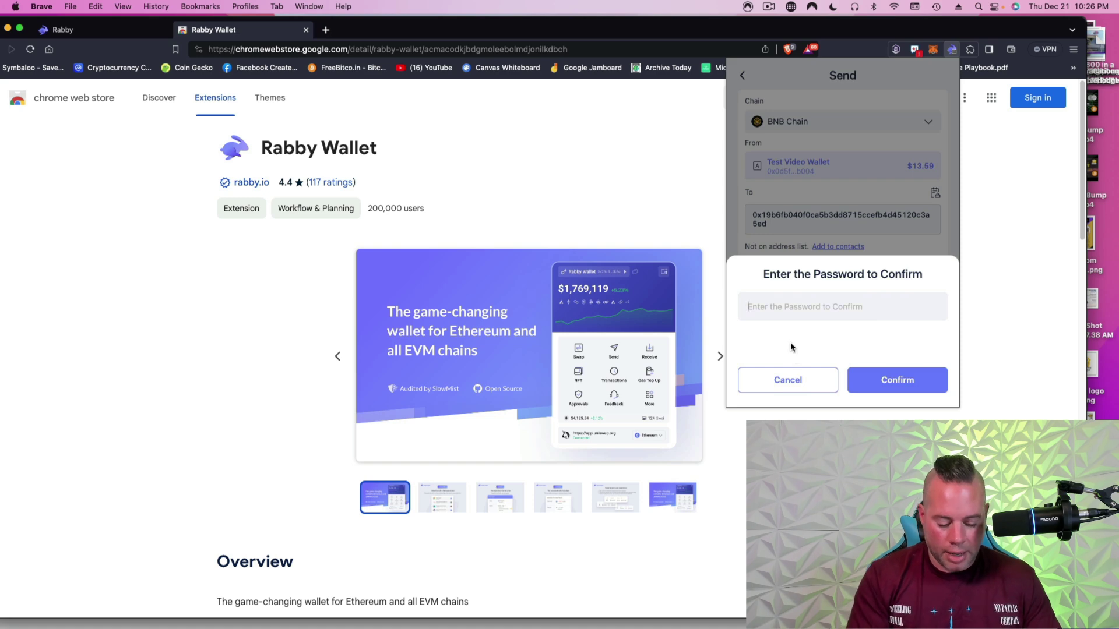
text(********)
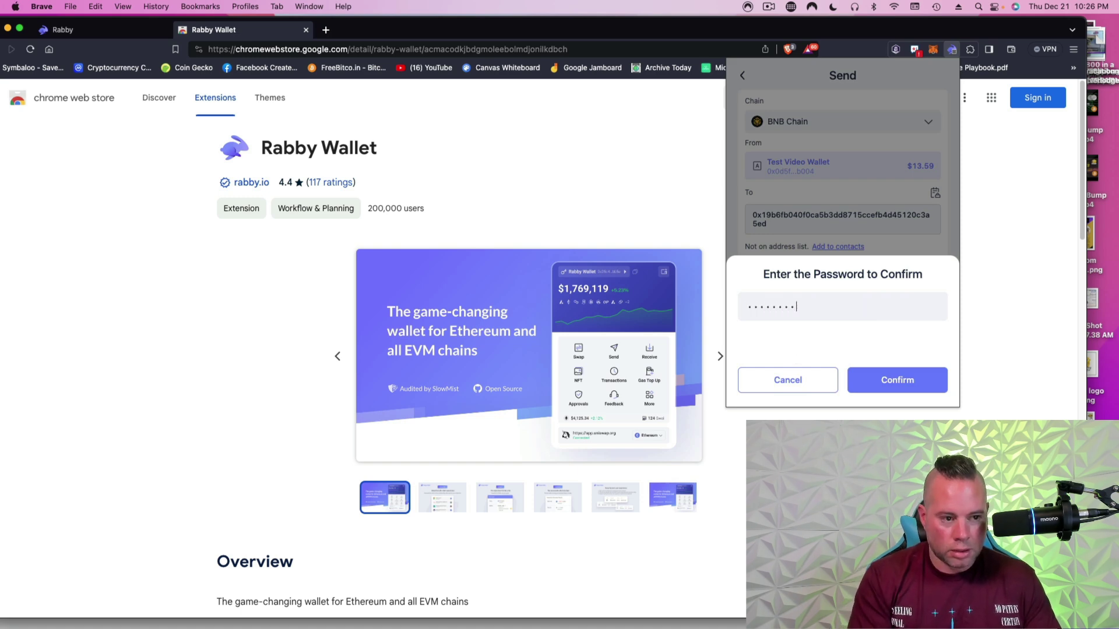
click(893, 387)
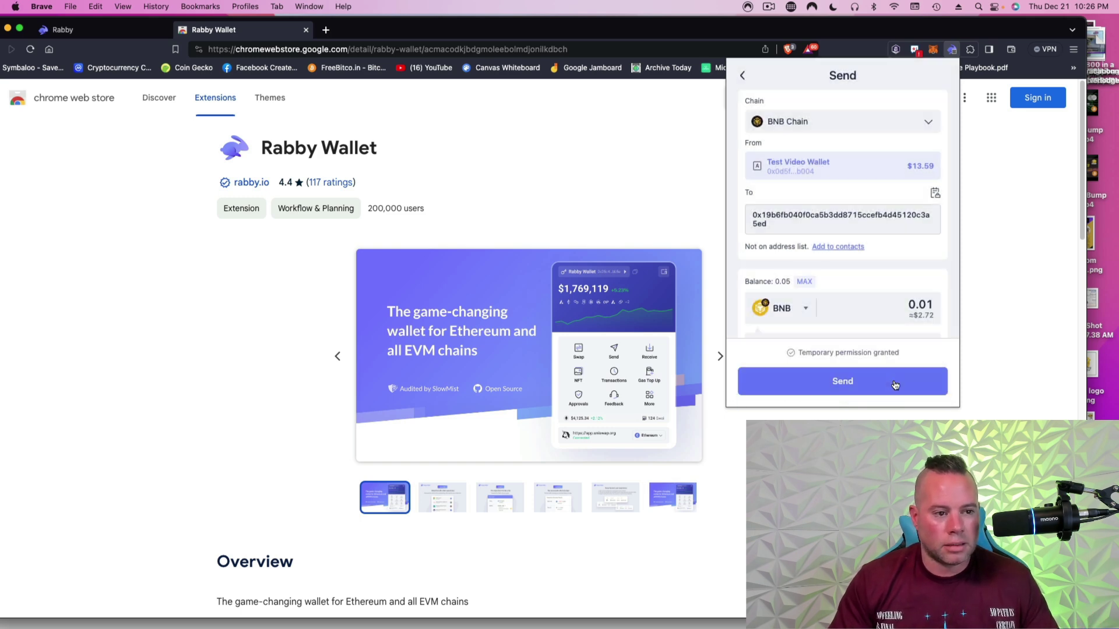
- Send the 0.01 BNB, ignore all alerts, then sign and confirm the transaction
click(842, 384)
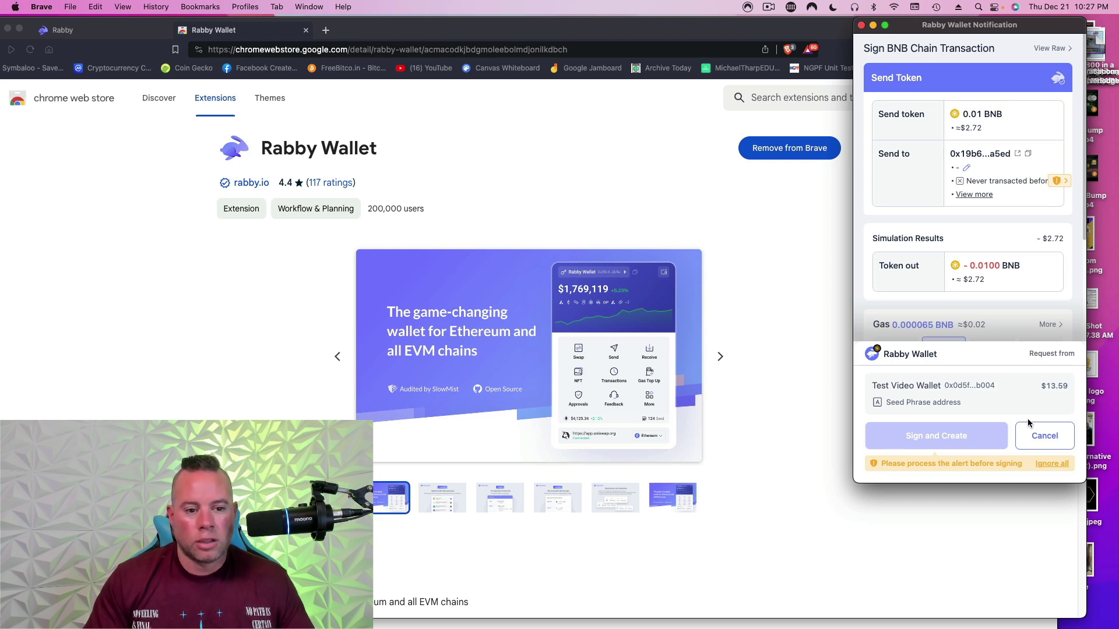
click(1049, 465)
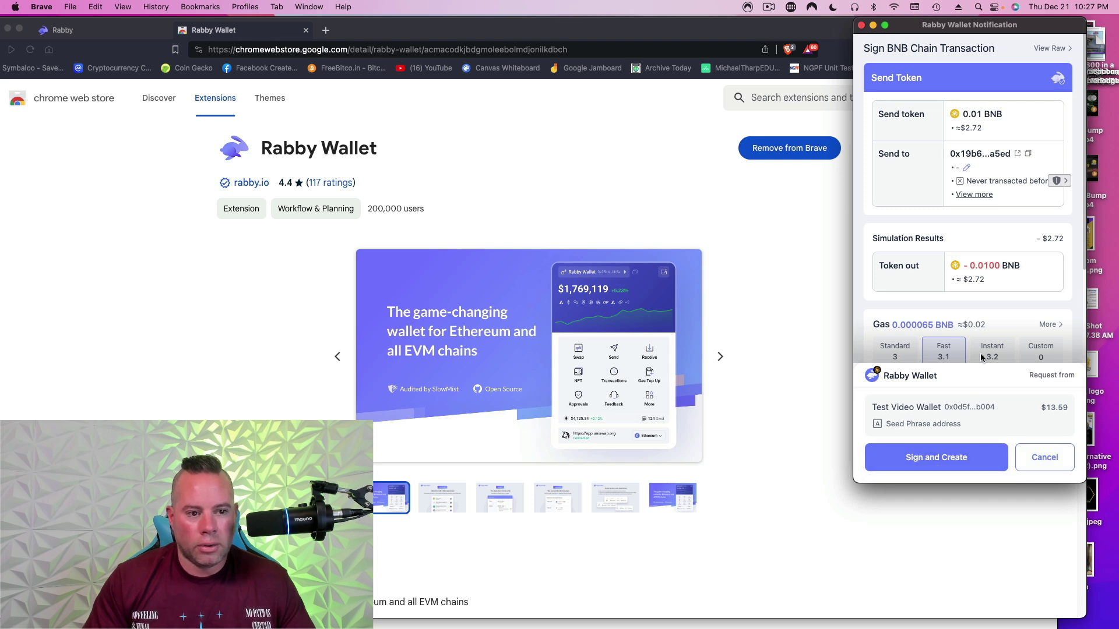
scroll(989, 344, down, 3)
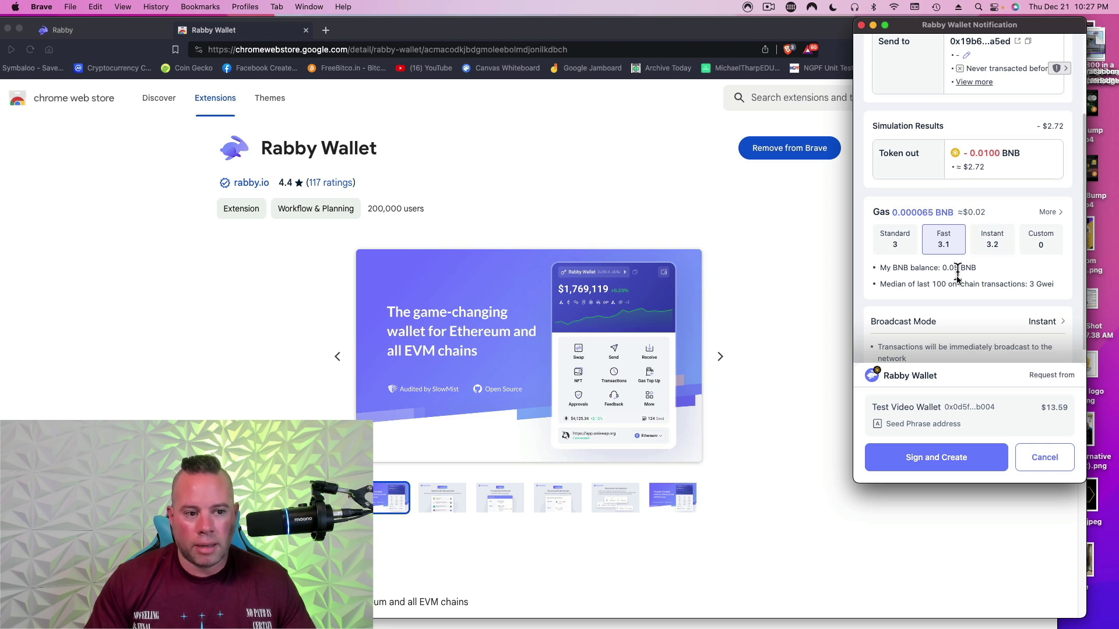
click(931, 460)
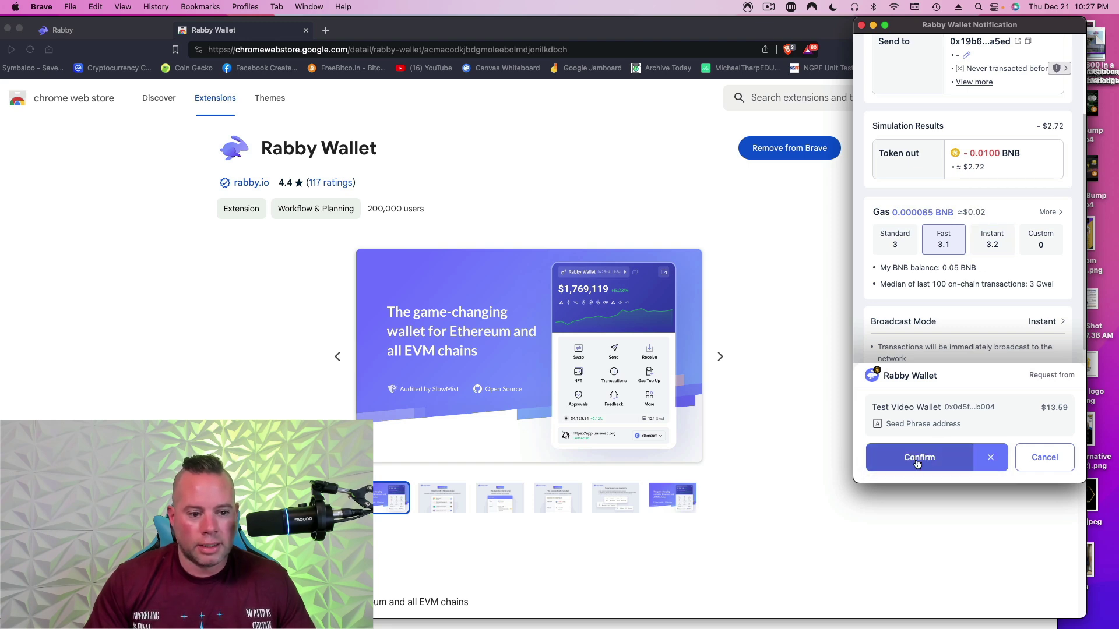
click(913, 459)
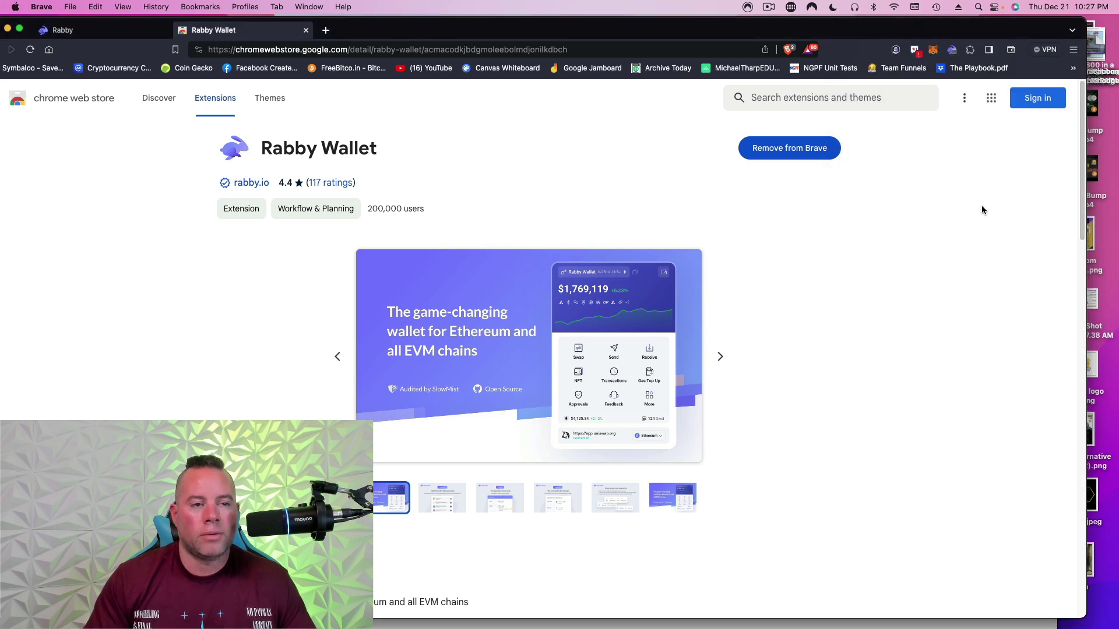
- Review the transaction history with scam transactions hidden, then go back to the $10.87 home screen
click(952, 51)
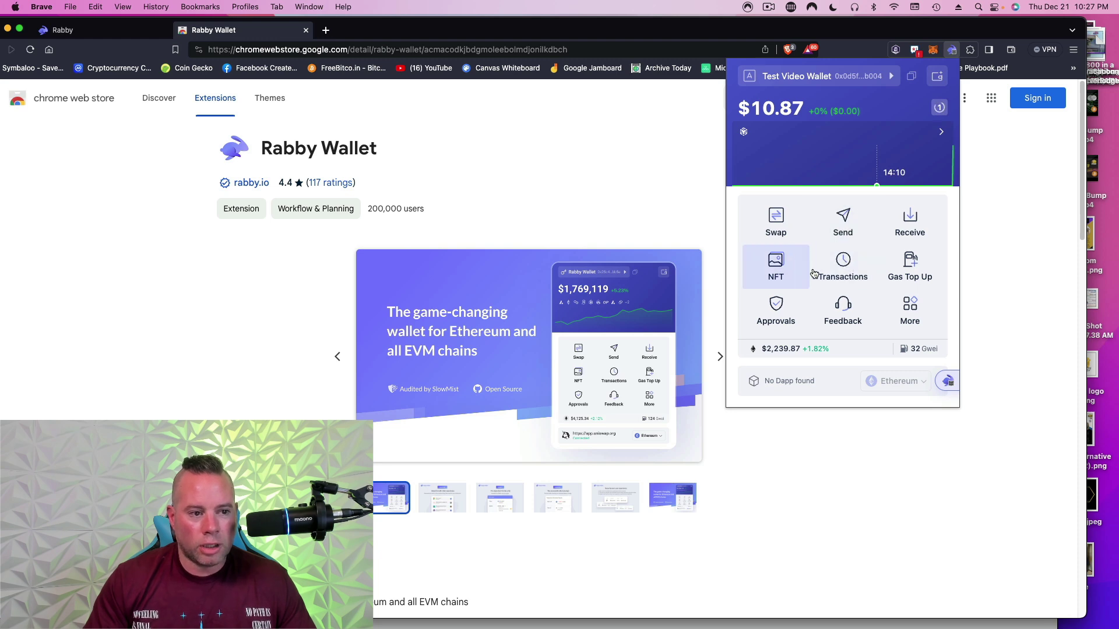
click(845, 267)
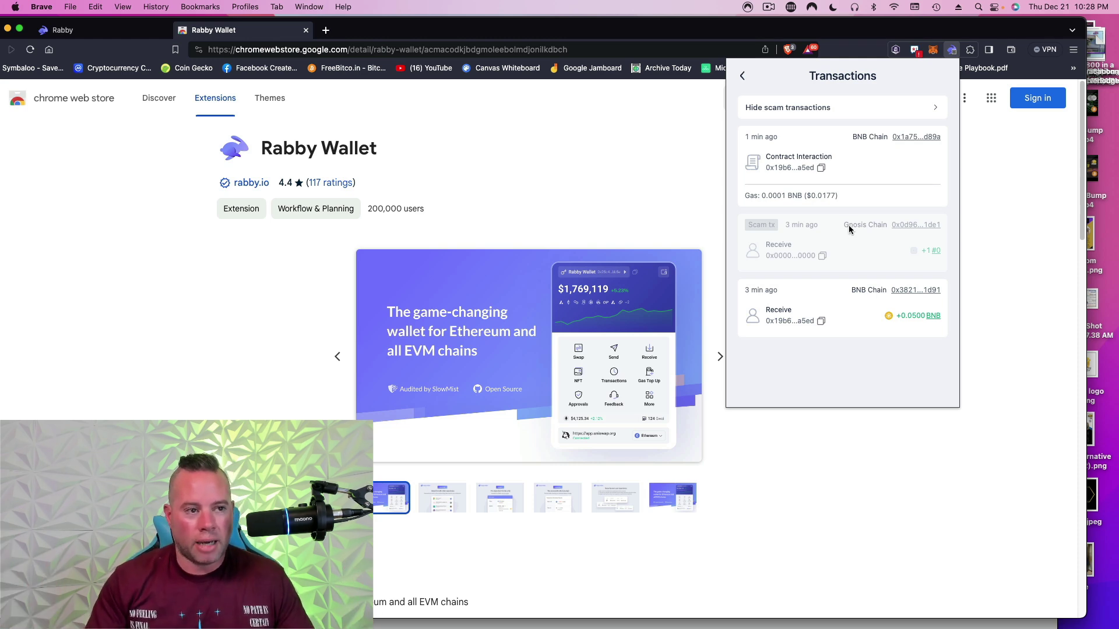
click(807, 112)
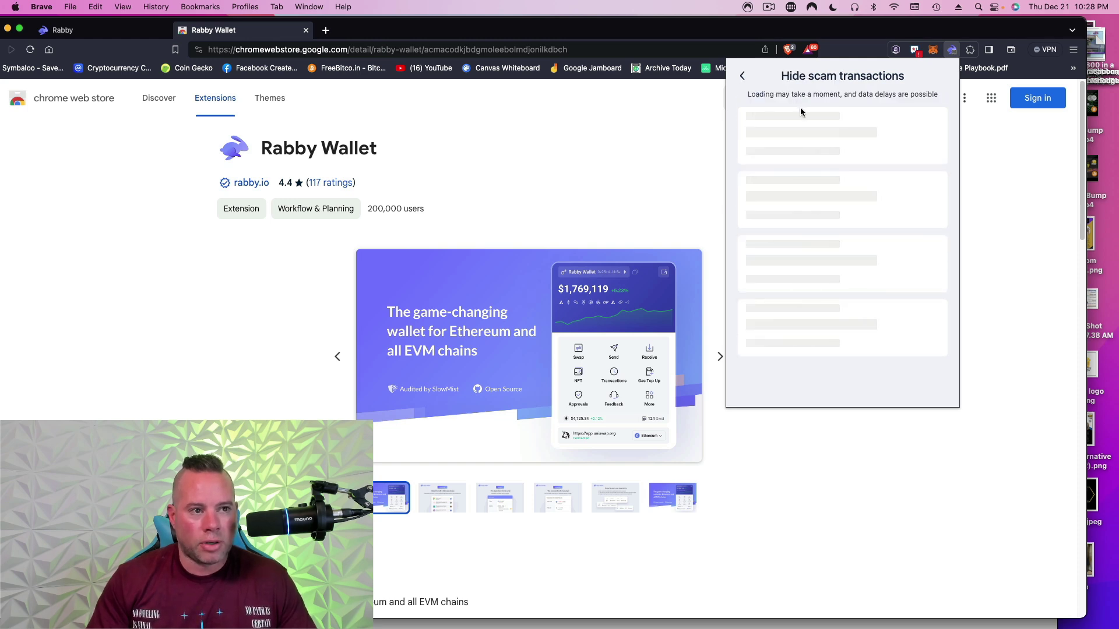
click(742, 76)
click(741, 76)
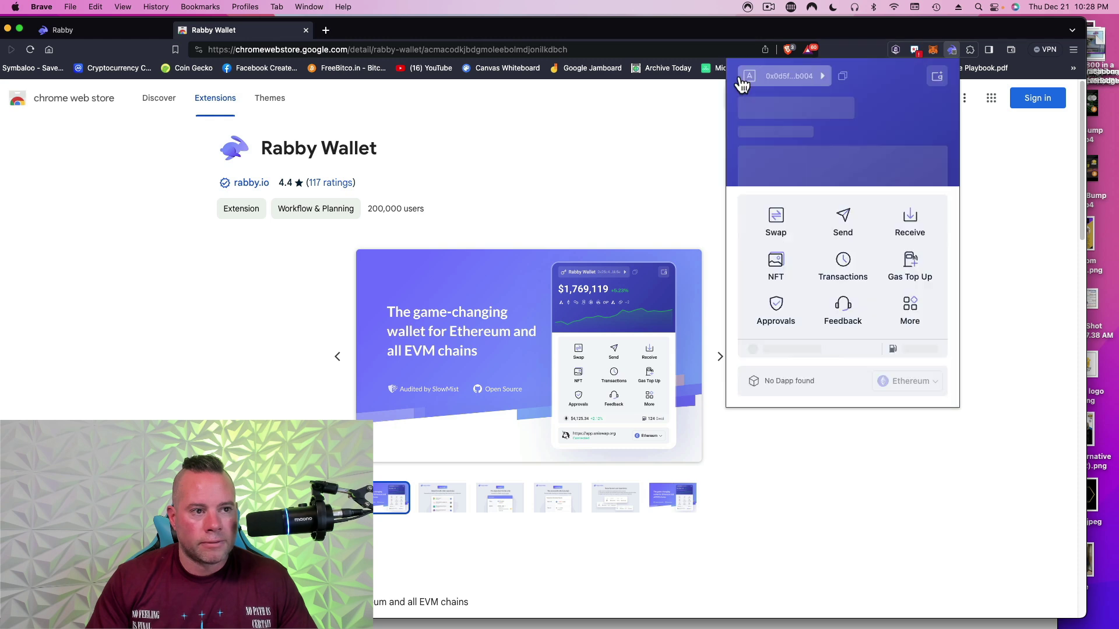
- Set the Swap screen to trade BNB for USDT and enter 0.01 as the amount
click(781, 229)
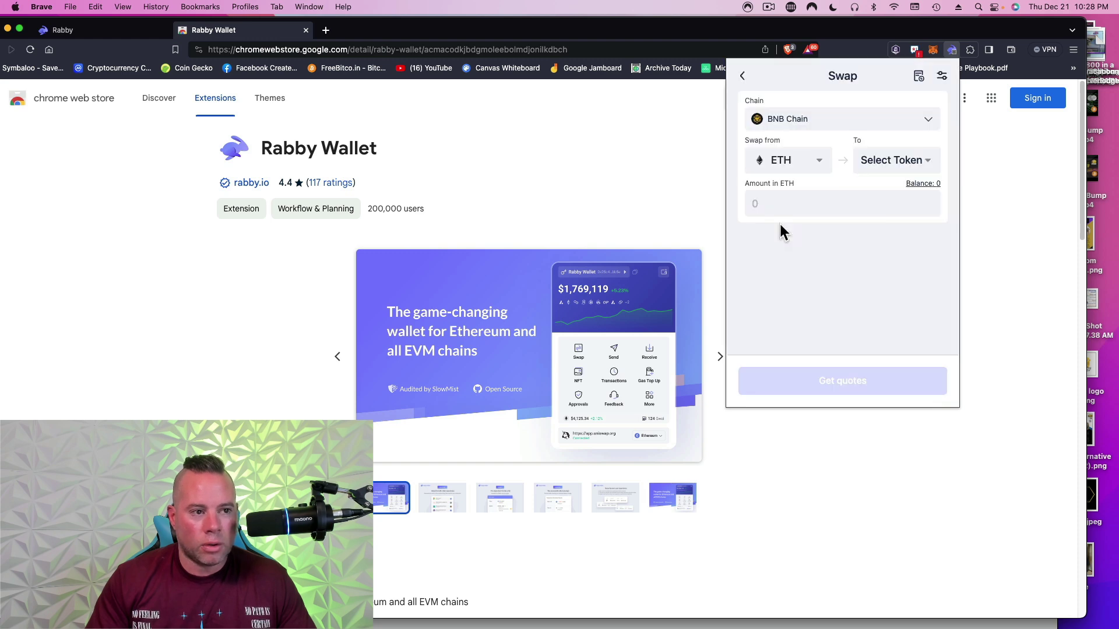
click(815, 160)
click(815, 196)
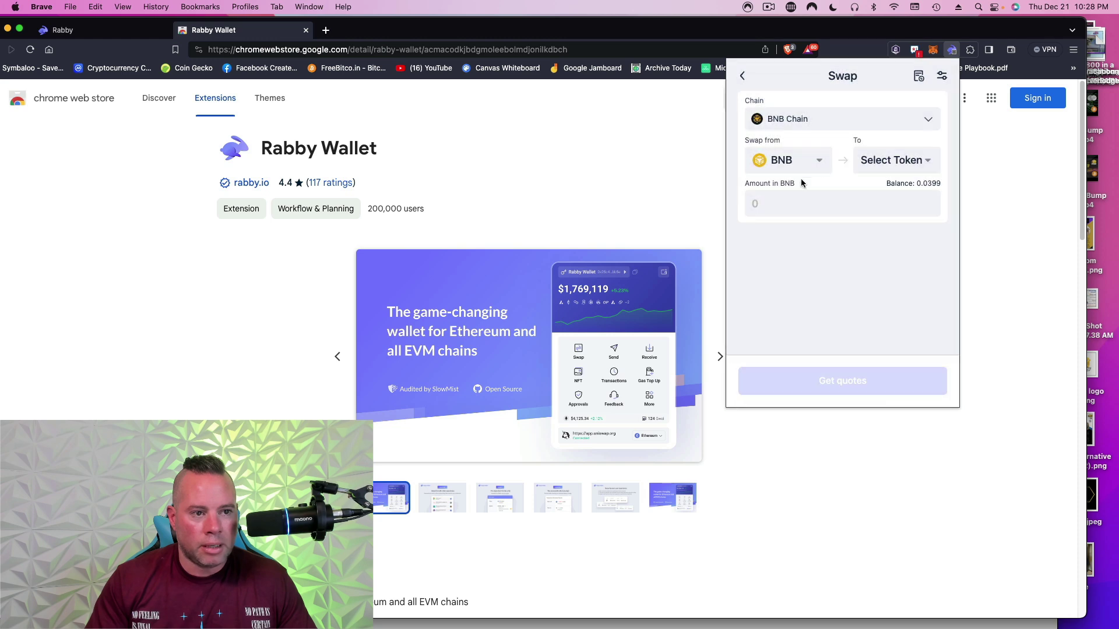
click(898, 162)
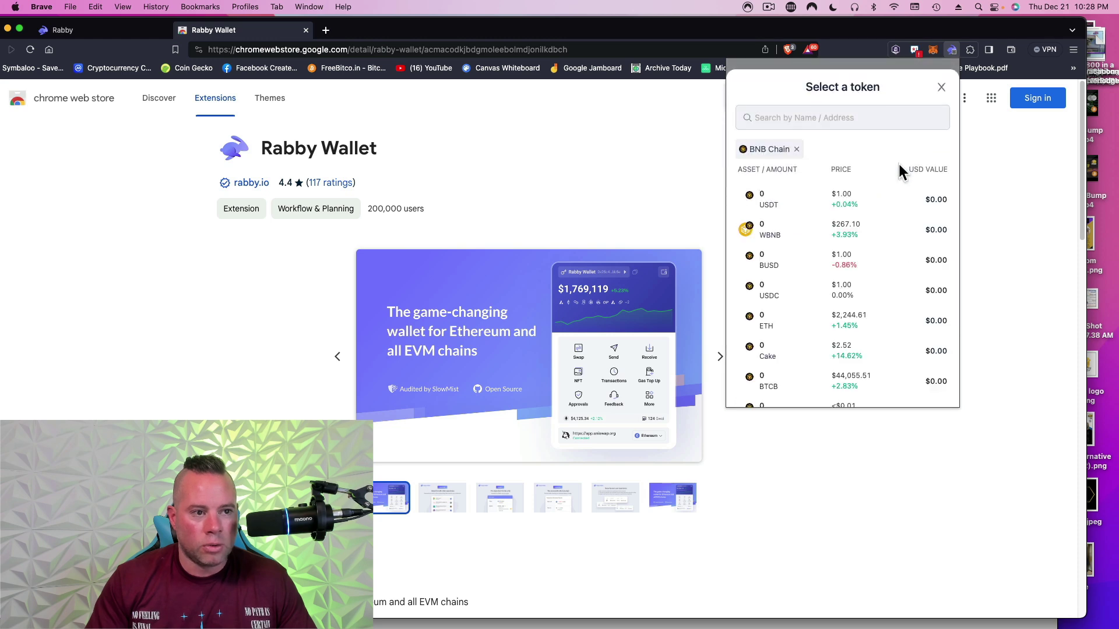
click(794, 201)
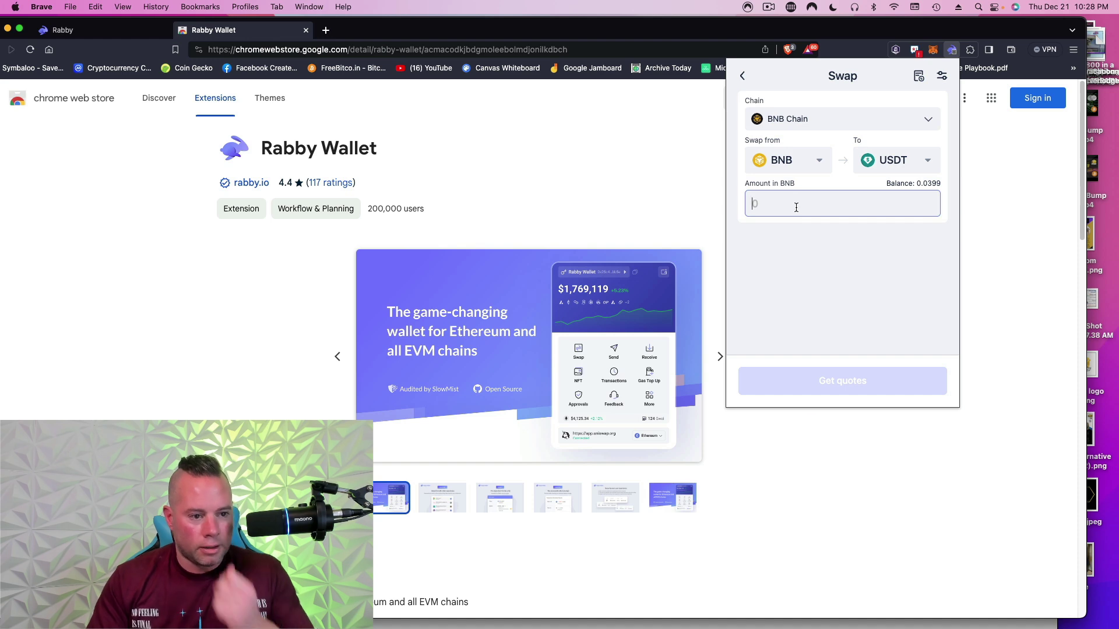
text(0.0)
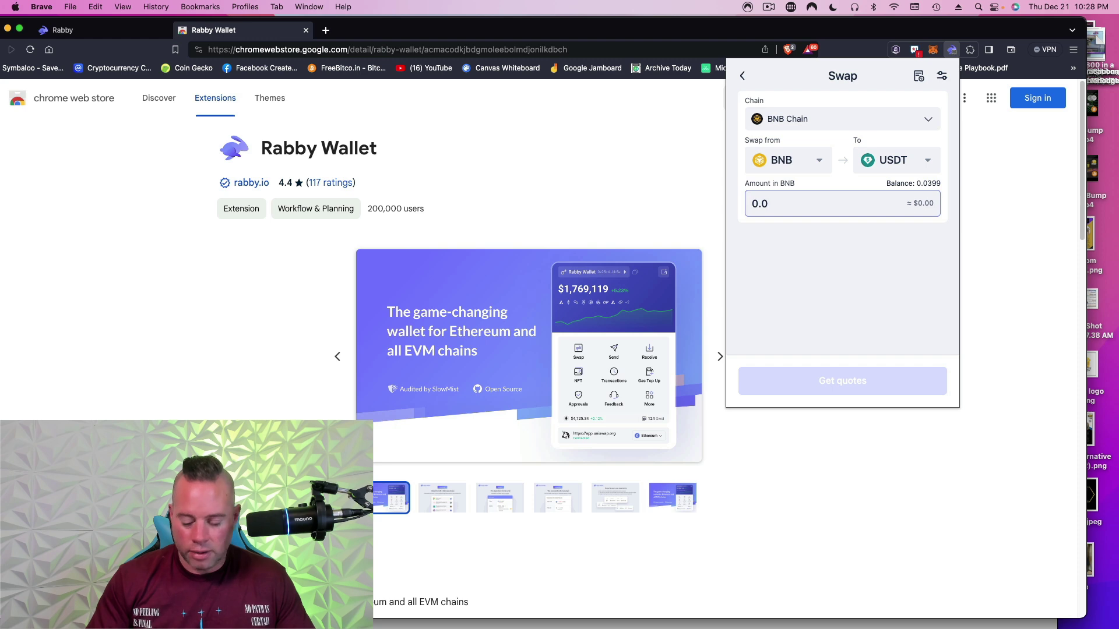
text(1)
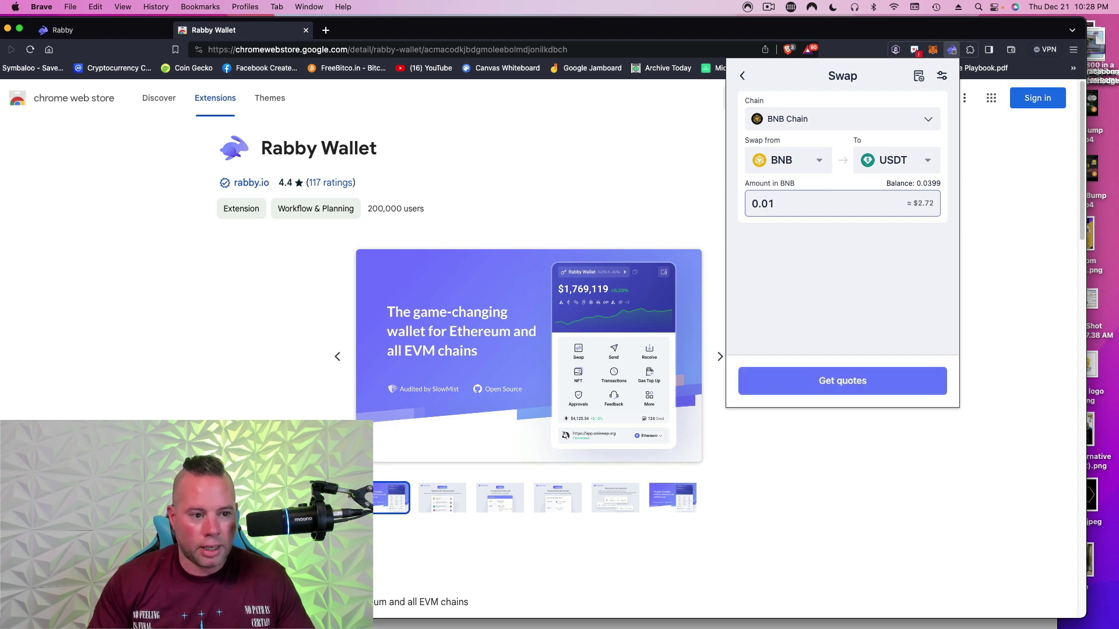
click(837, 348)
- Enable KyberSwap trading by accepting its risk terms, then return to the refreshed quotes
click(828, 382)
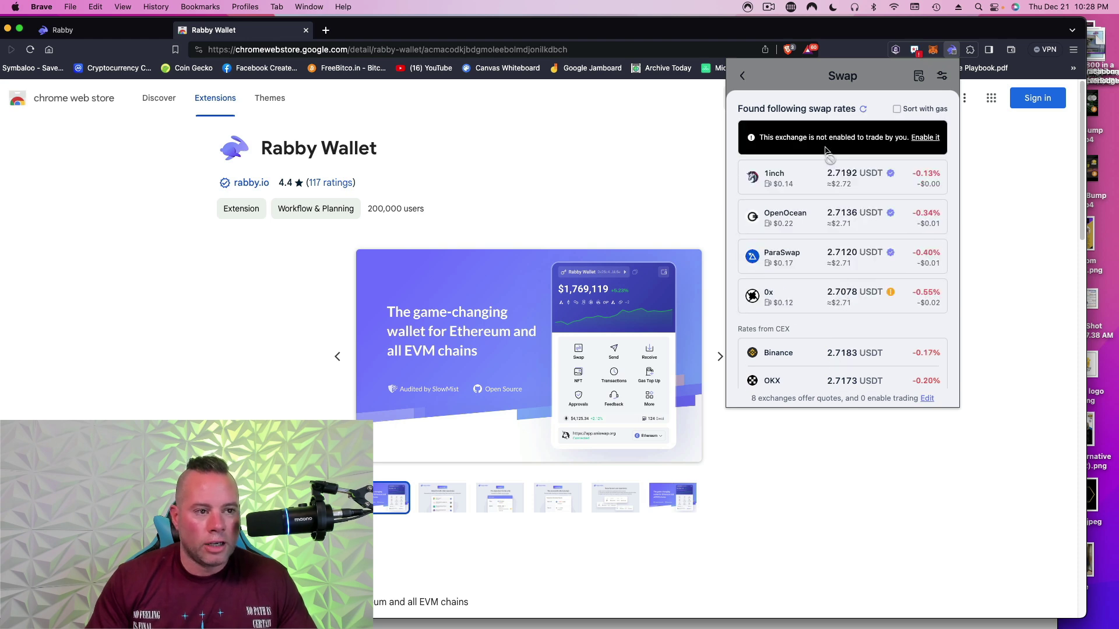
click(923, 138)
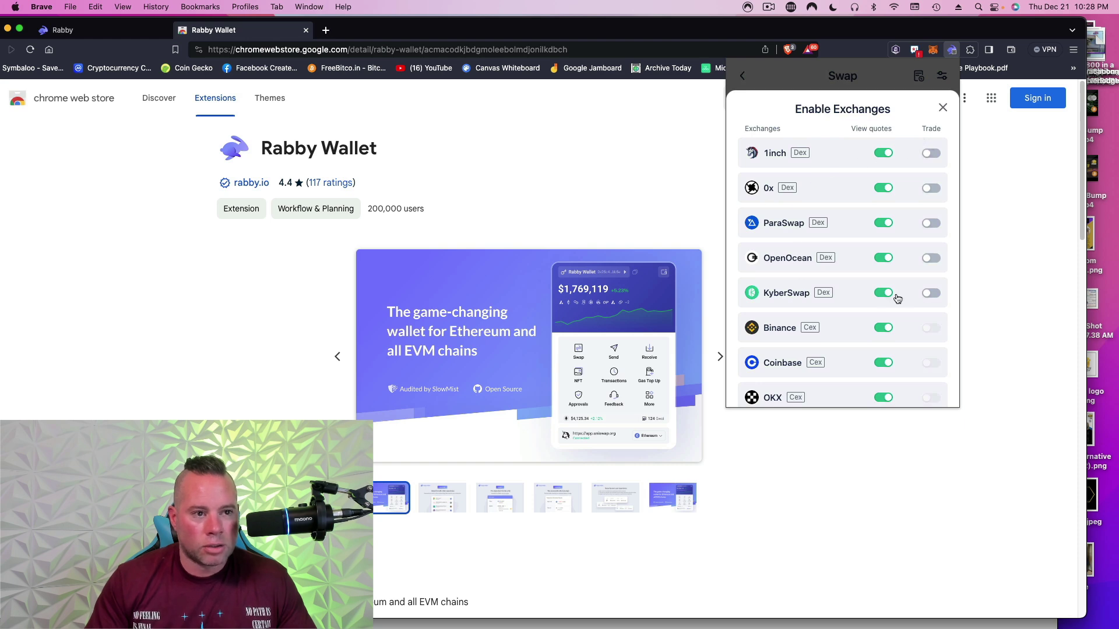
click(932, 293)
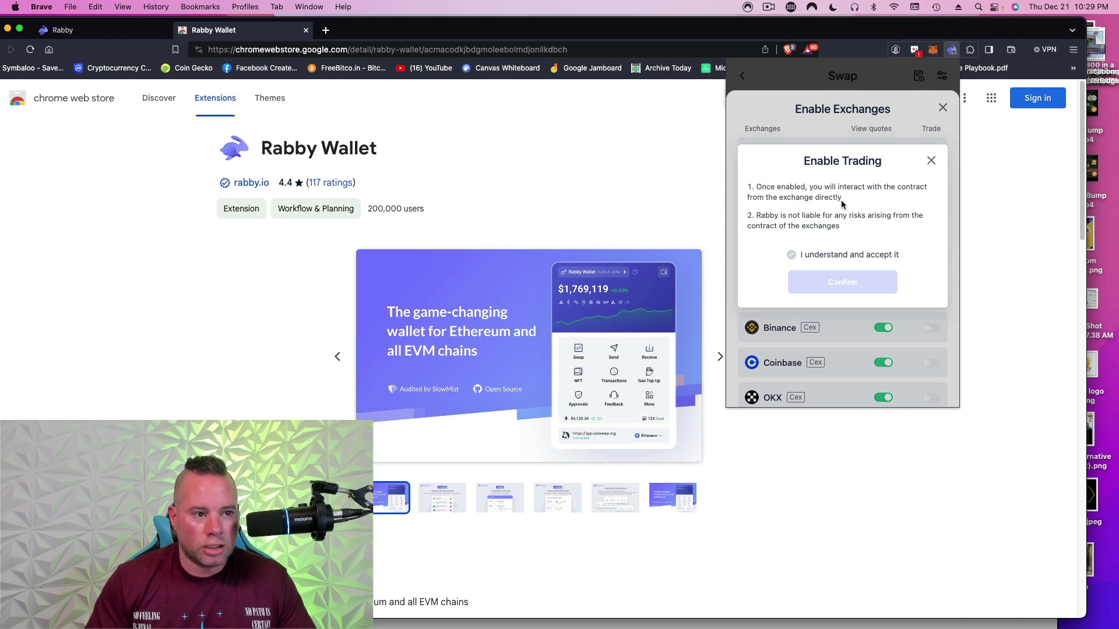
click(792, 256)
click(823, 284)
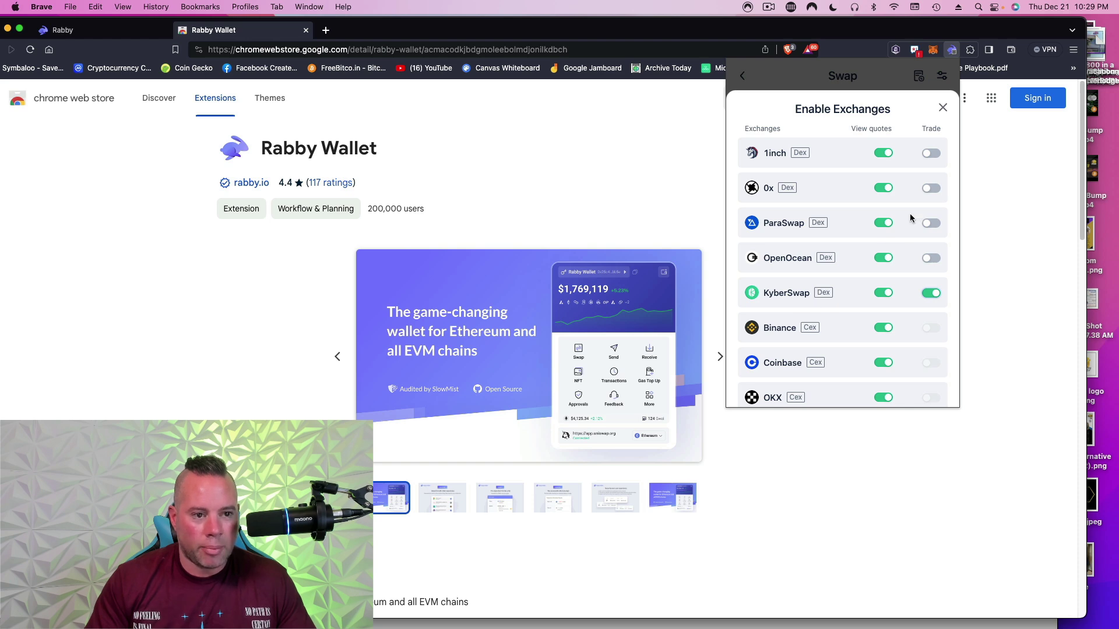
click(942, 108)
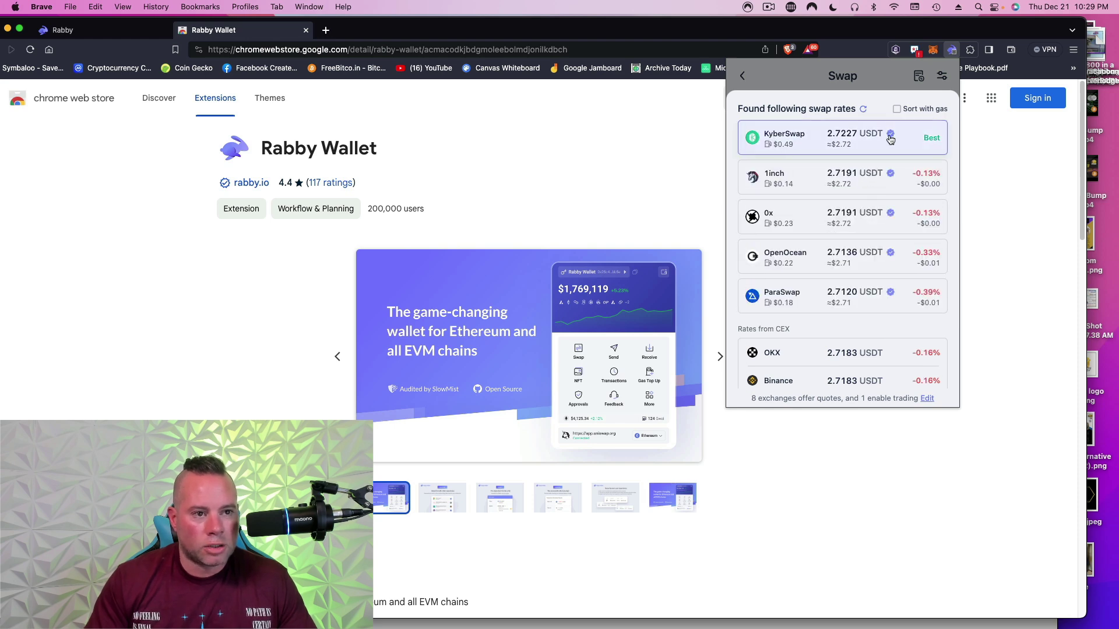
- Pick the KyberSwap quote of 2.7227 USDT, submit the swap, then sign and confirm it
click(910, 139)
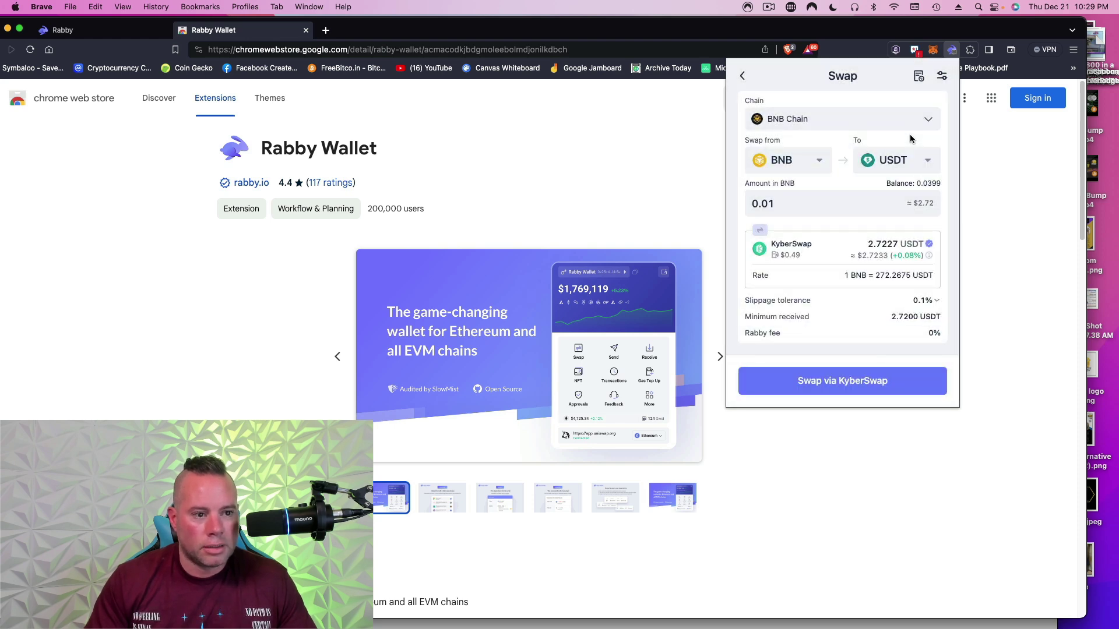
click(831, 387)
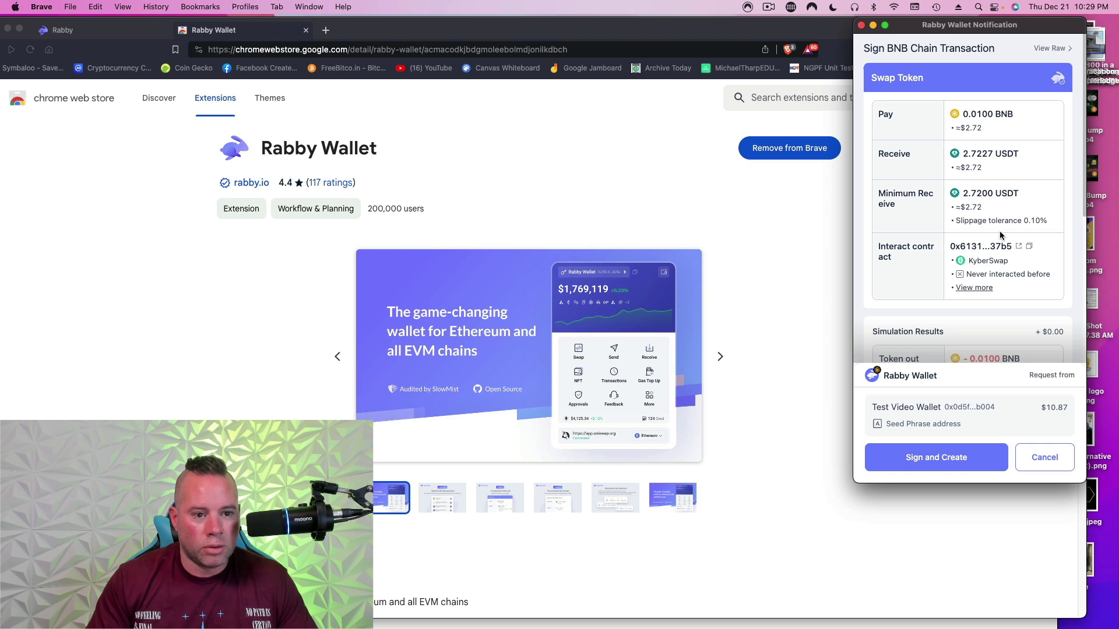
scroll(999, 230, down, 5)
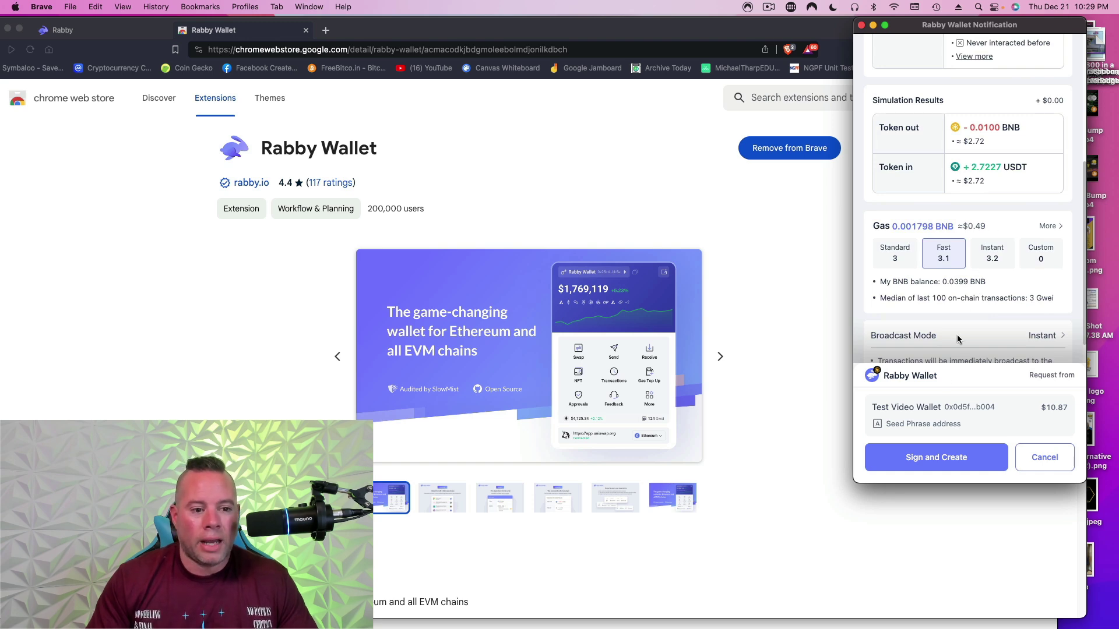
click(914, 461)
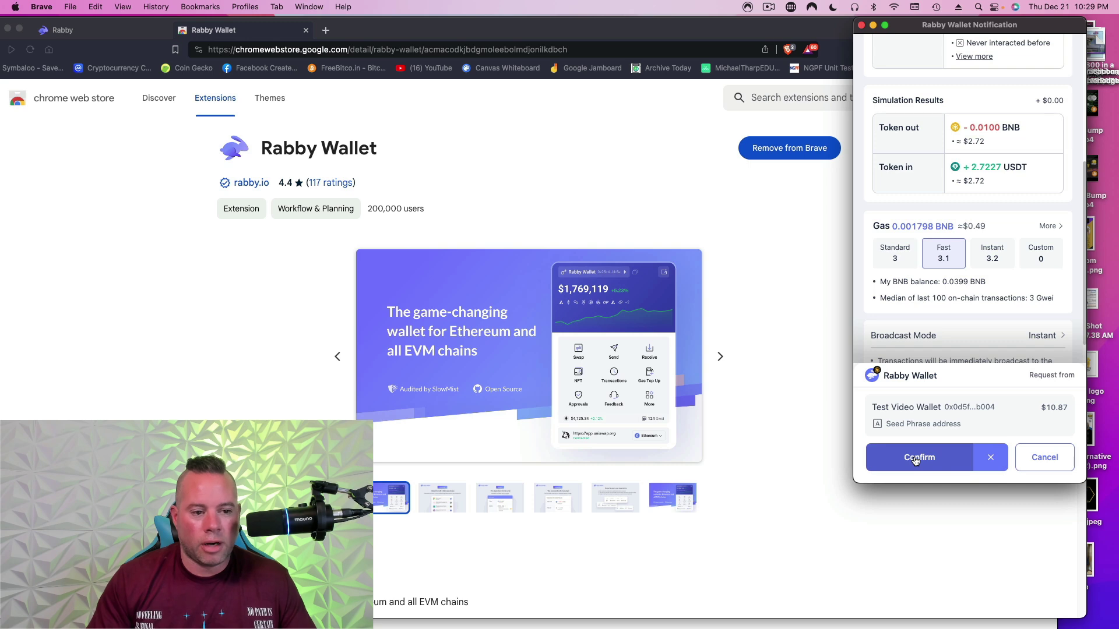
click(915, 458)
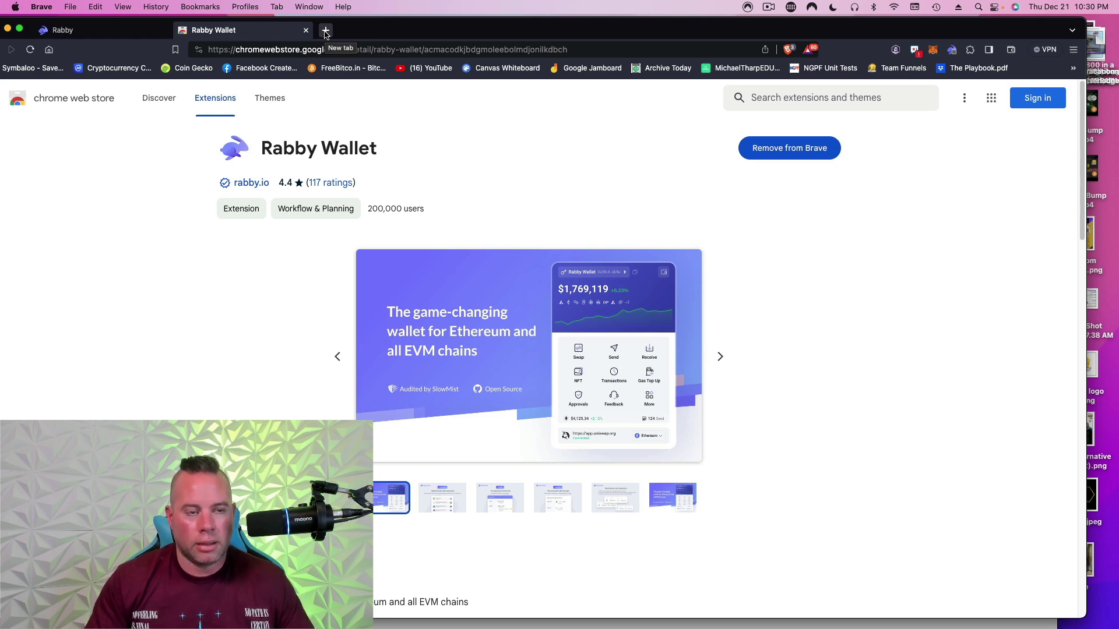
- Open Rabby's token list showing 0.0282 BNB and 2.7227 USDT, totalling $10.87
click(954, 50)
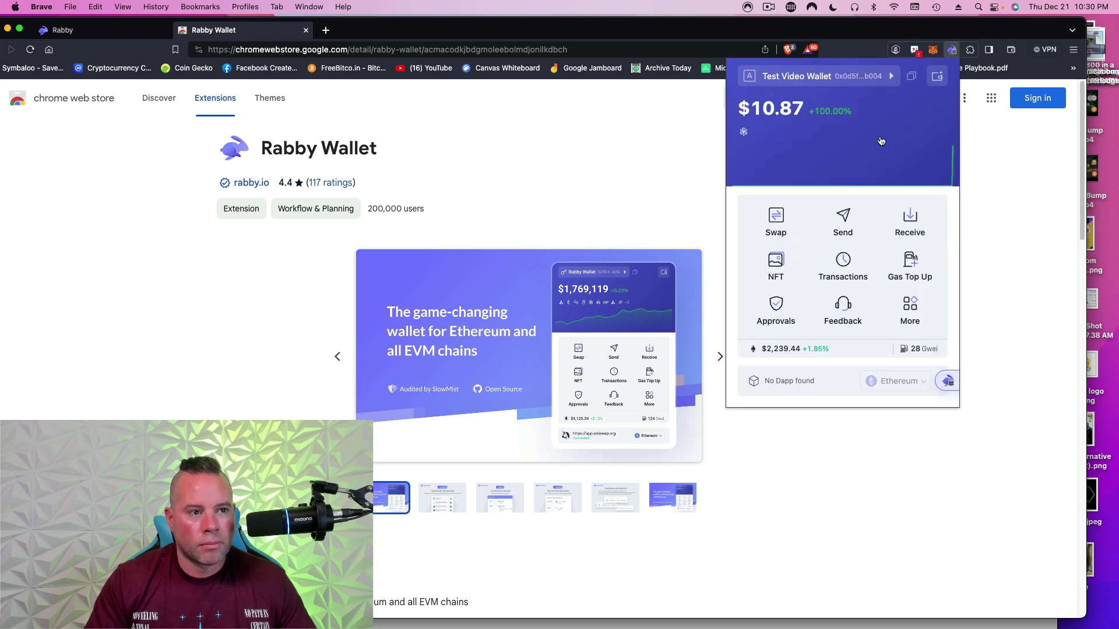
click(843, 156)
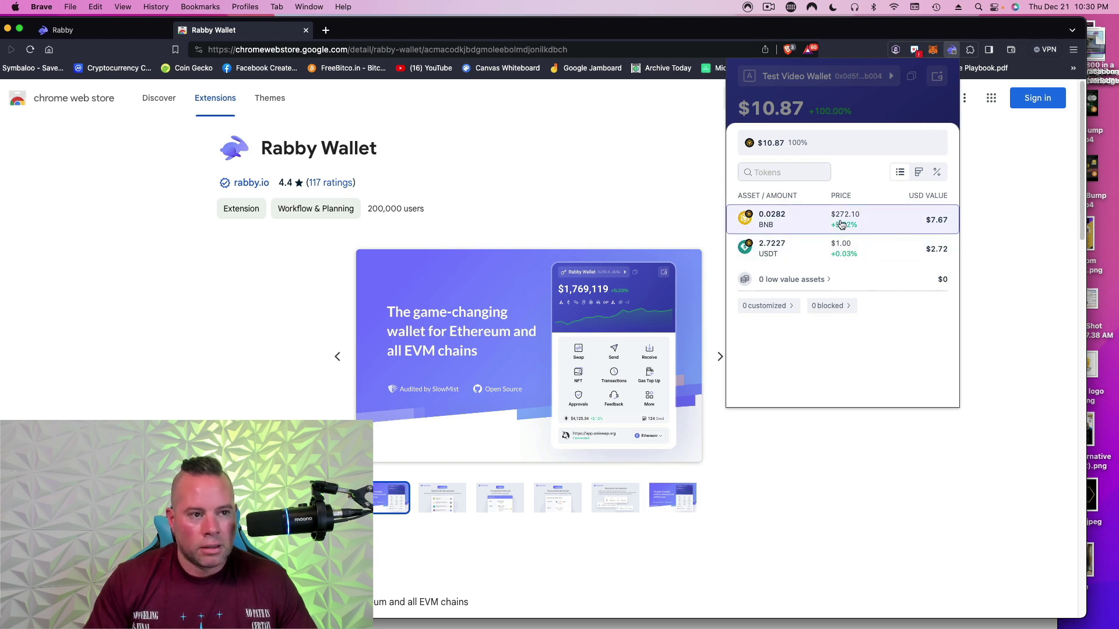
click(864, 112)
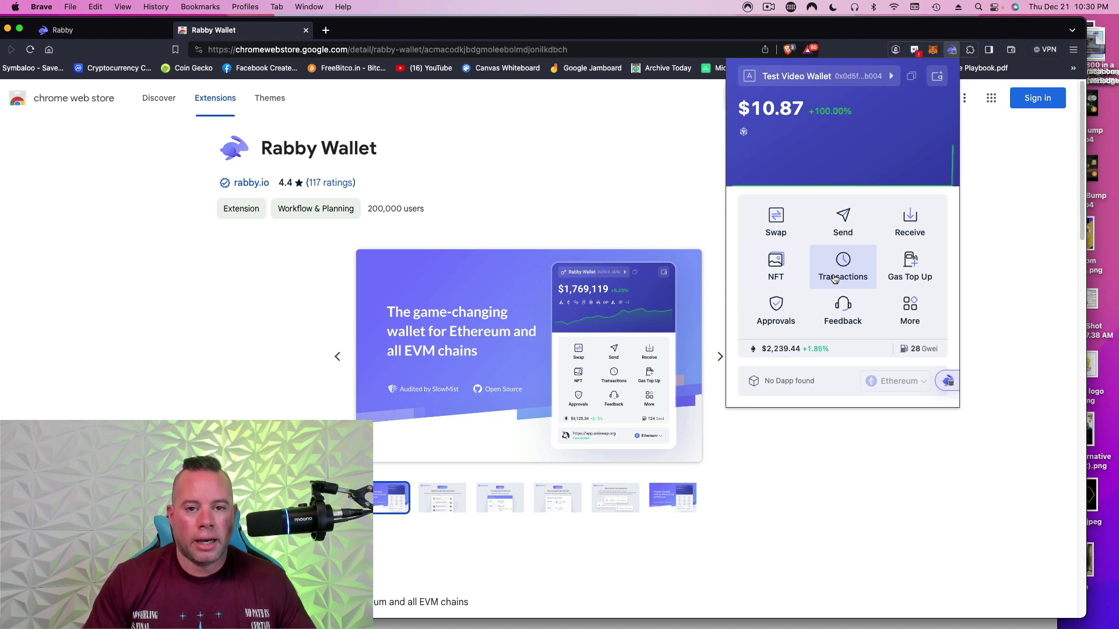
click(819, 152)
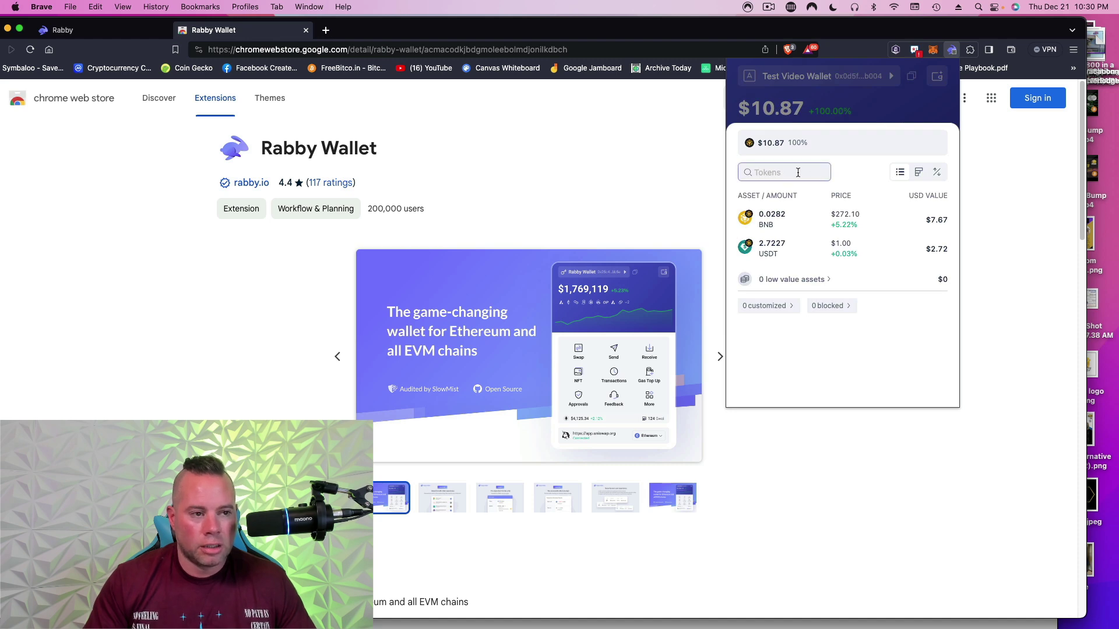
click(768, 9)
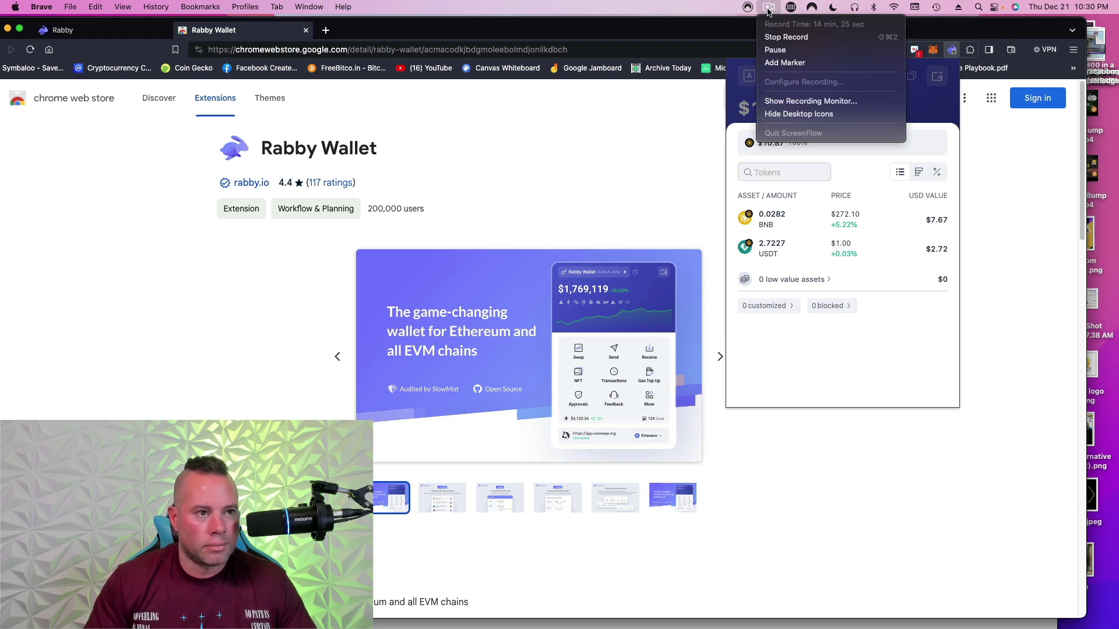
- Switch to the DEX Screener BGLD/DEBT pair tab and copy the BGLD contract address
click(781, 50)
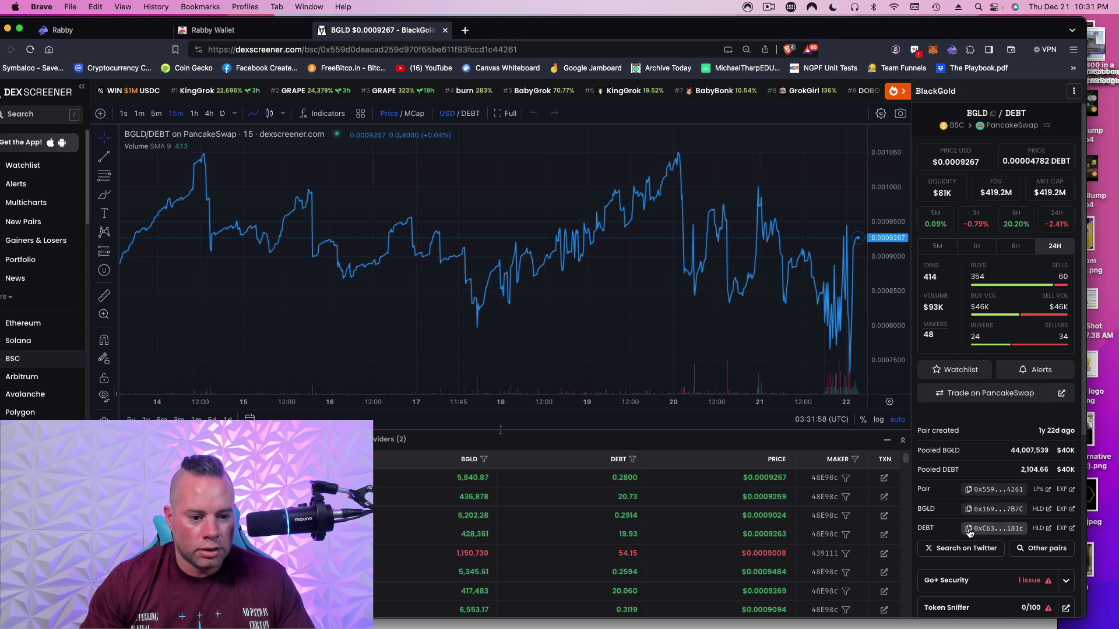
click(982, 510)
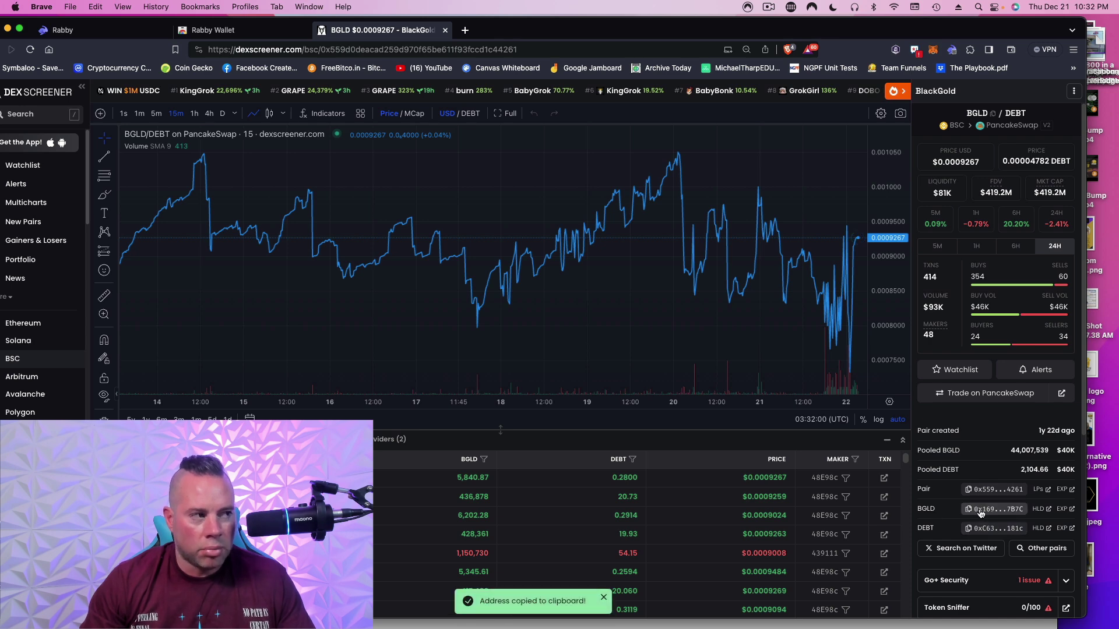
- Search Rabby's token list with the pasted BGLD contract address and mark BGLD as Customized
click(952, 50)
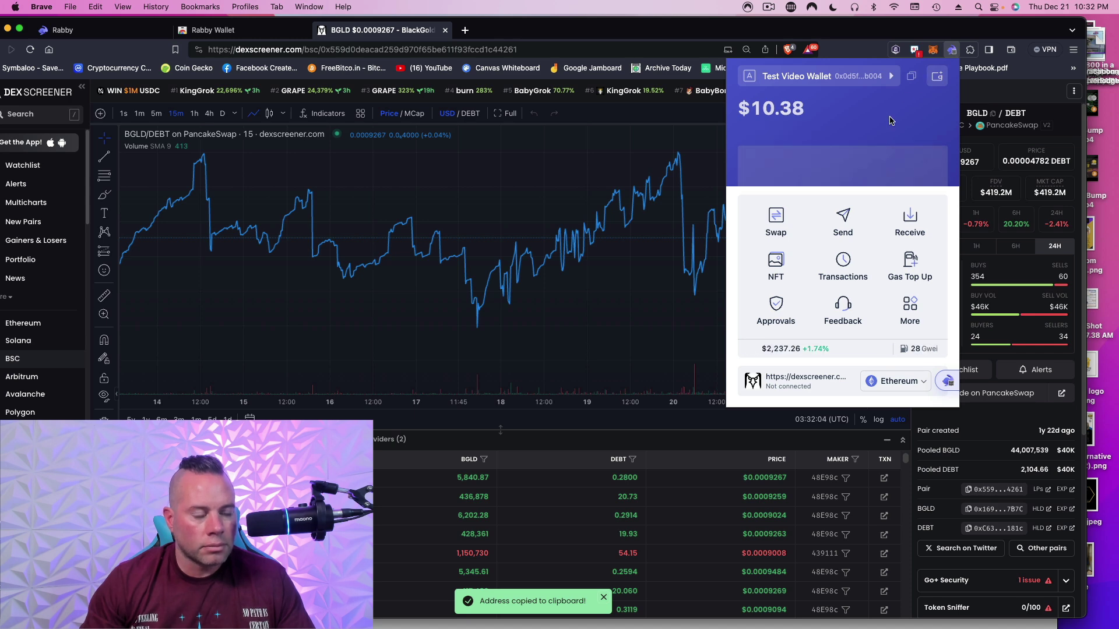
click(832, 157)
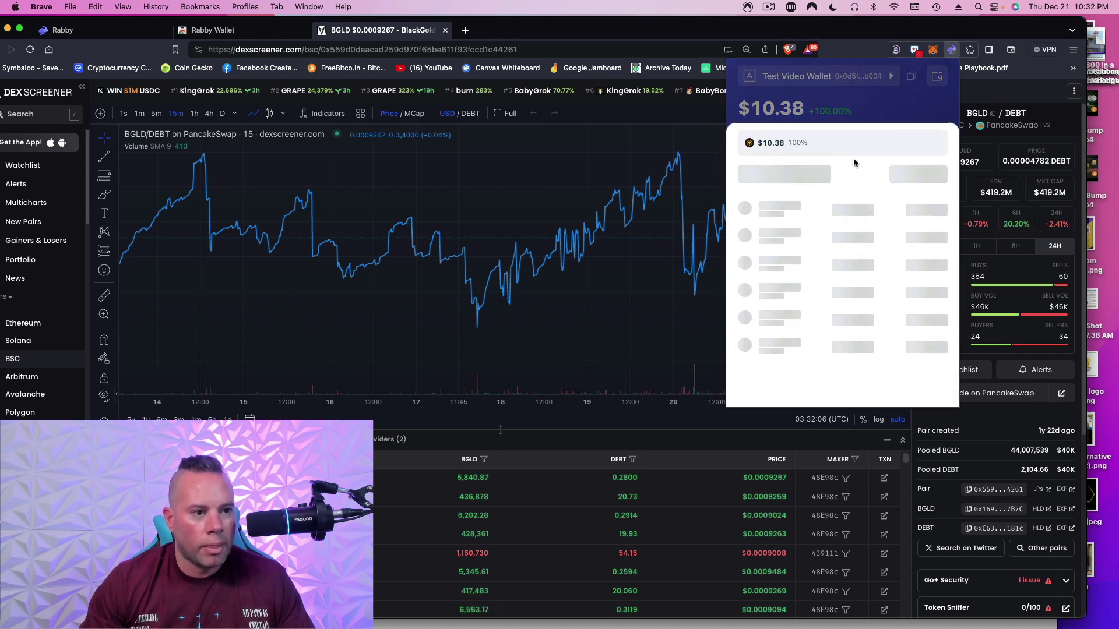
right_click(763, 172)
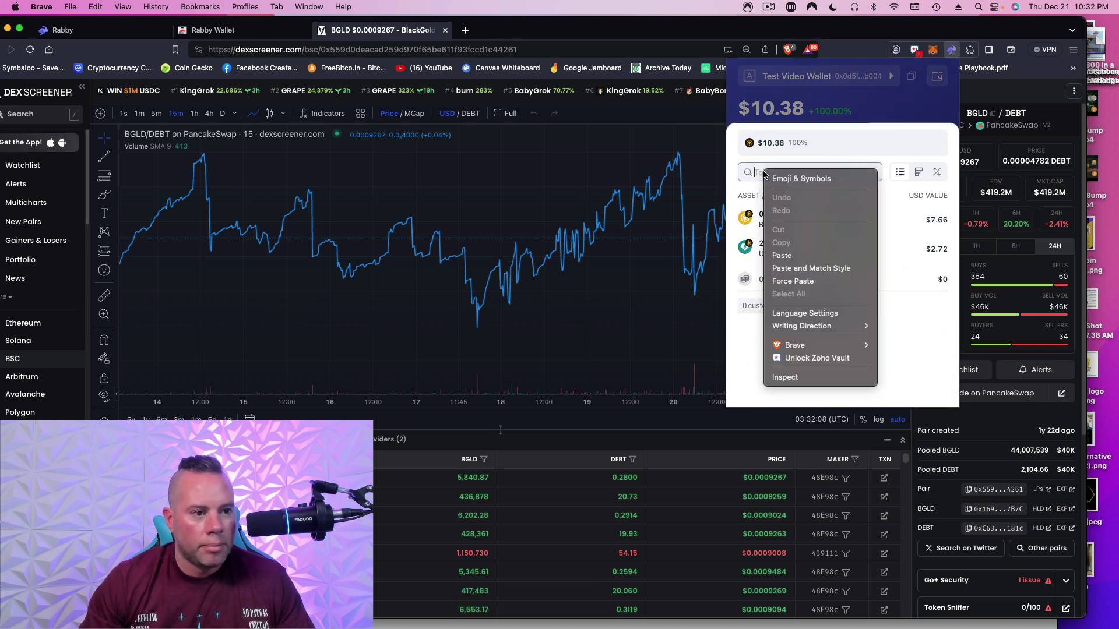
click(784, 256)
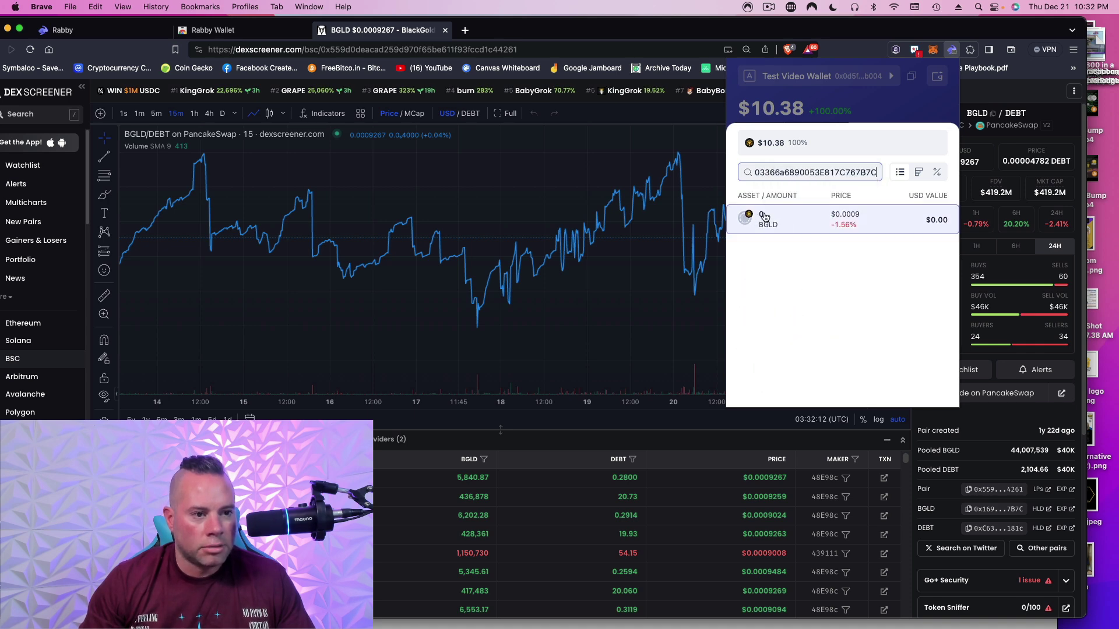
click(772, 220)
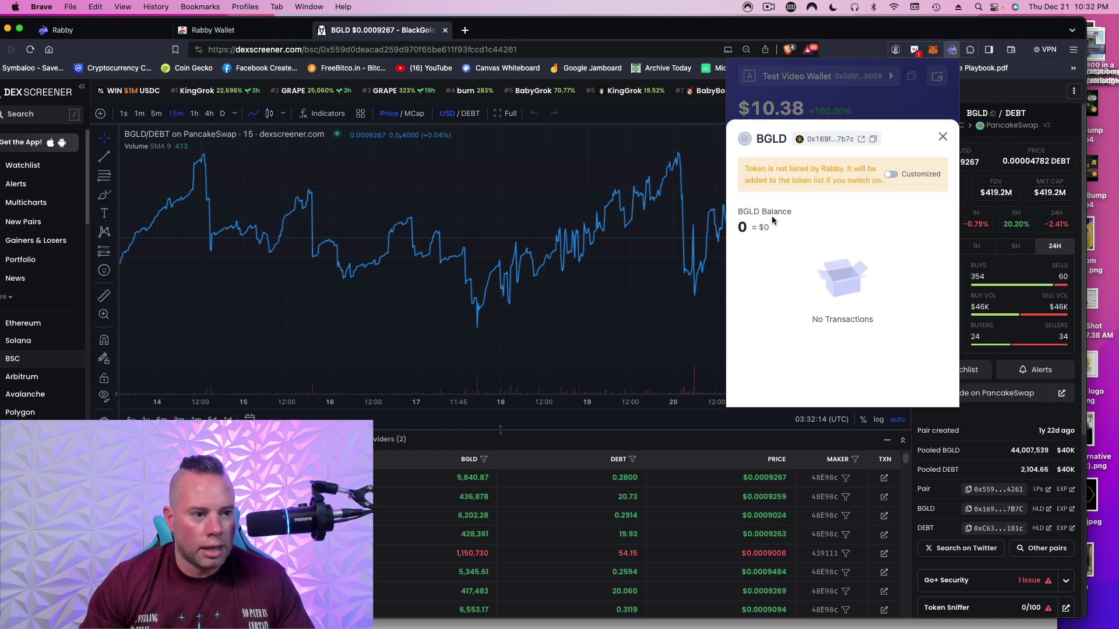
click(892, 174)
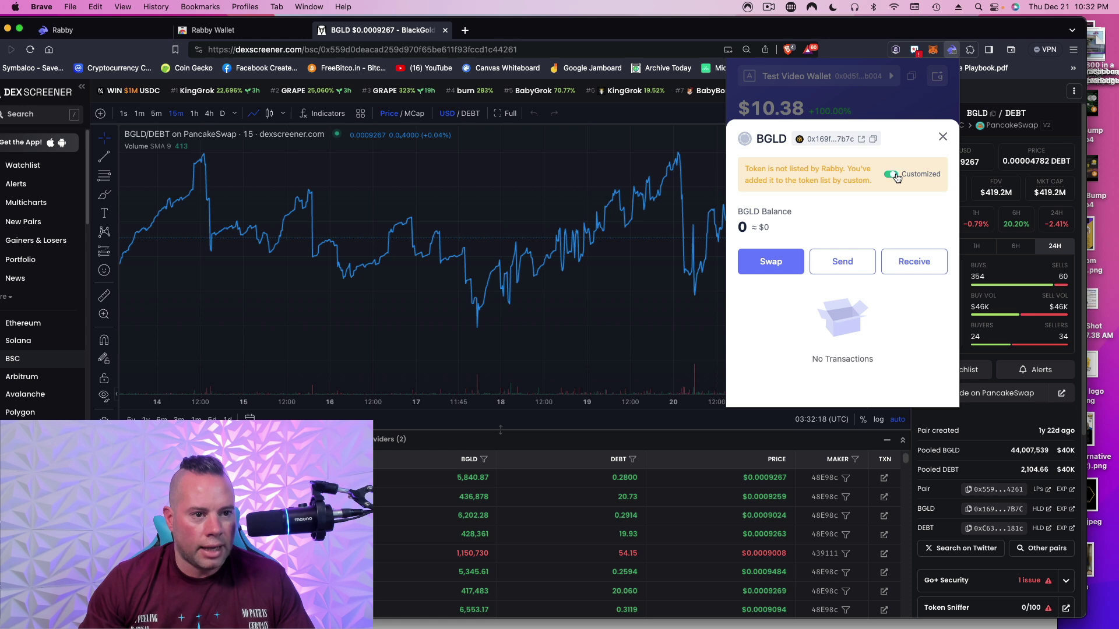
- Reopen the token balances to confirm '1 customized' is listed, then return to the wallet home
click(943, 137)
click(923, 109)
click(845, 154)
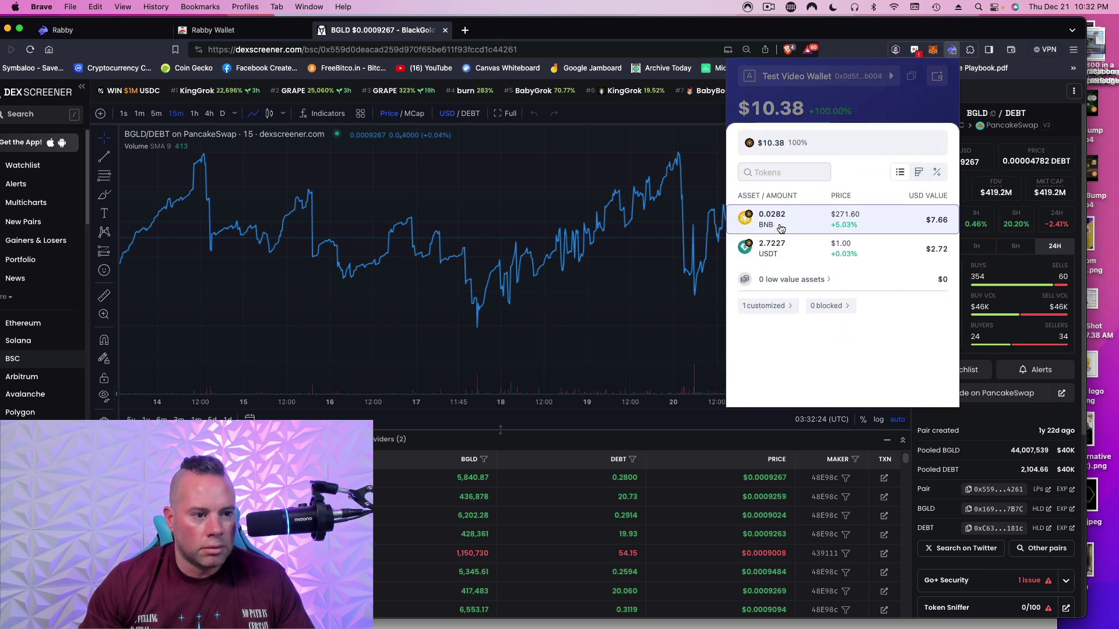
click(765, 305)
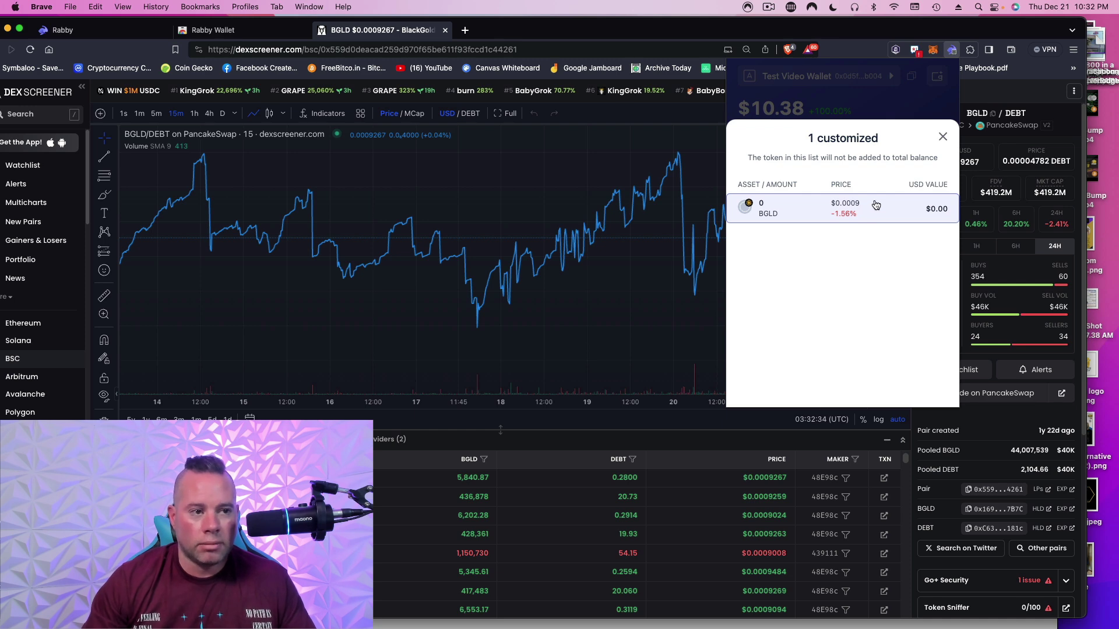
click(942, 136)
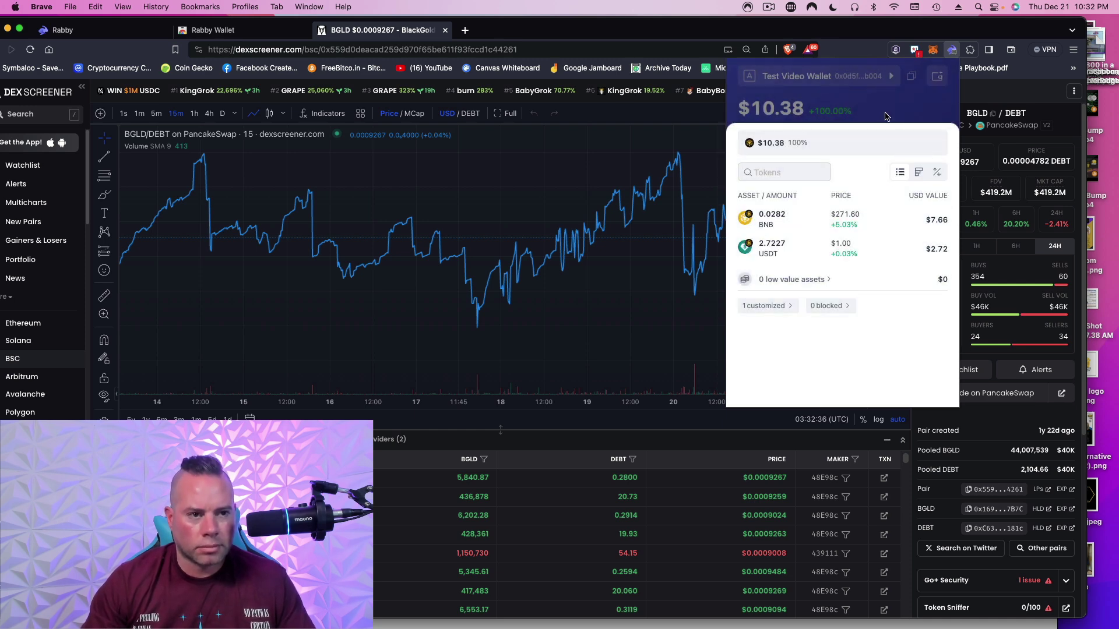
click(885, 117)
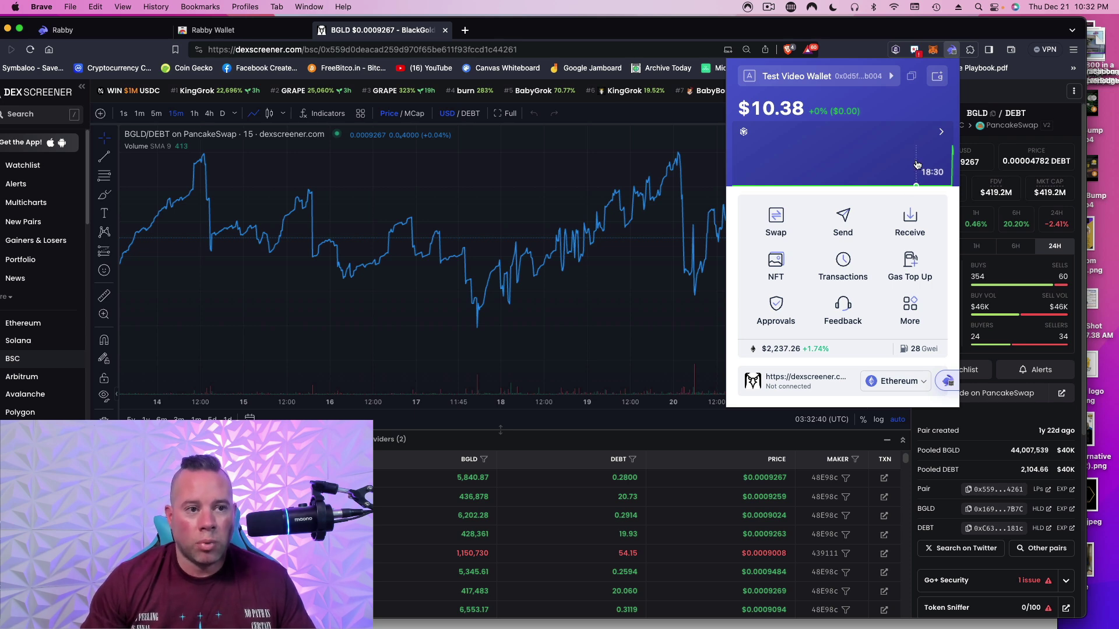
click(936, 77)
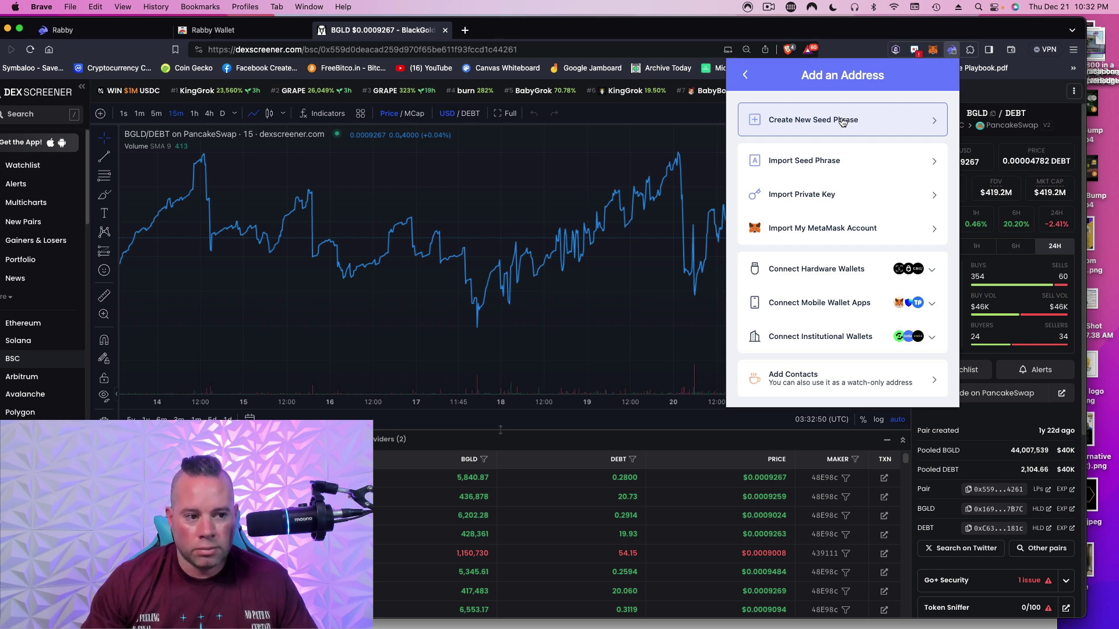
click(745, 75)
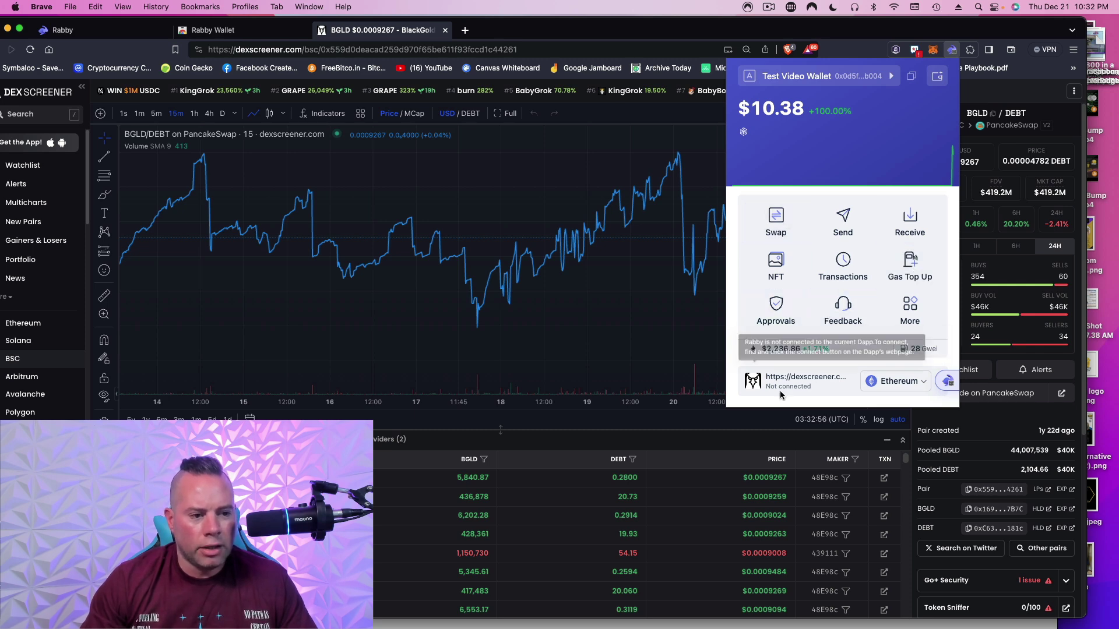
mouse_move(806, 388)
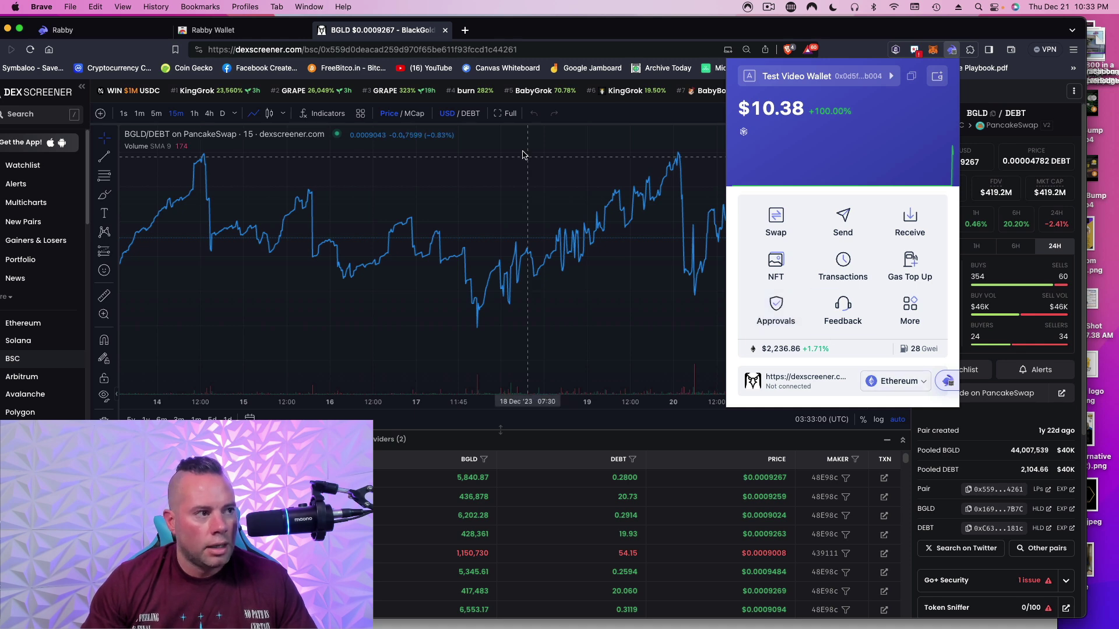
click(465, 31)
text(www.pancake)
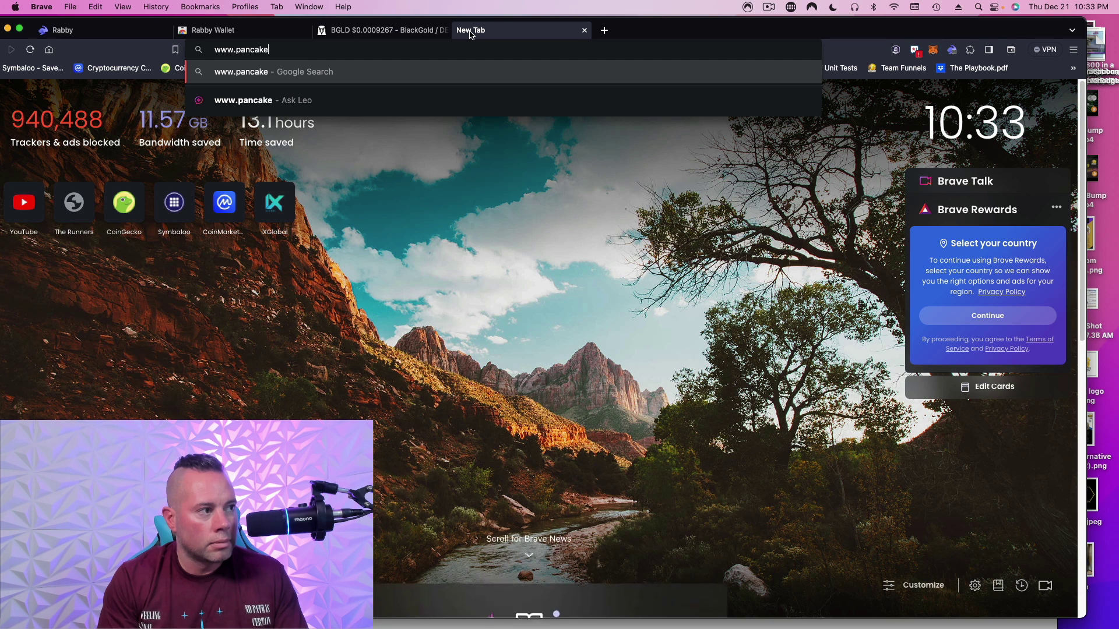
text(sap)
key(BackSpace)
key(BackSpace)
text(wap.finance)
key(Return)
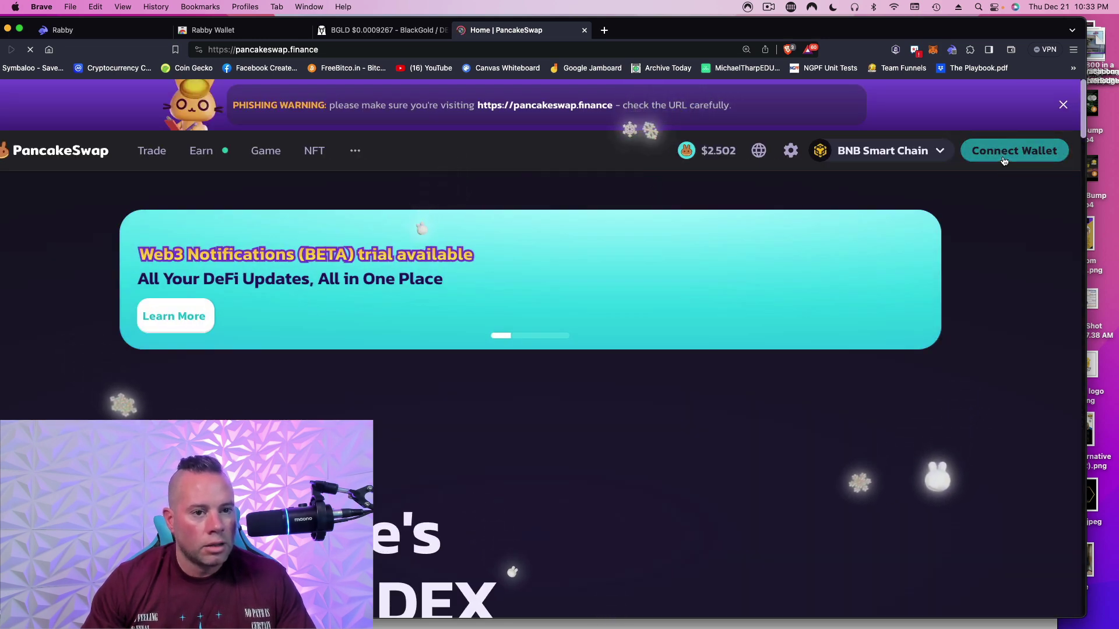
- Connect PancakeSwap to Rabby Wallet and approve the connection request in Rabby
mouse_move(924, 154)
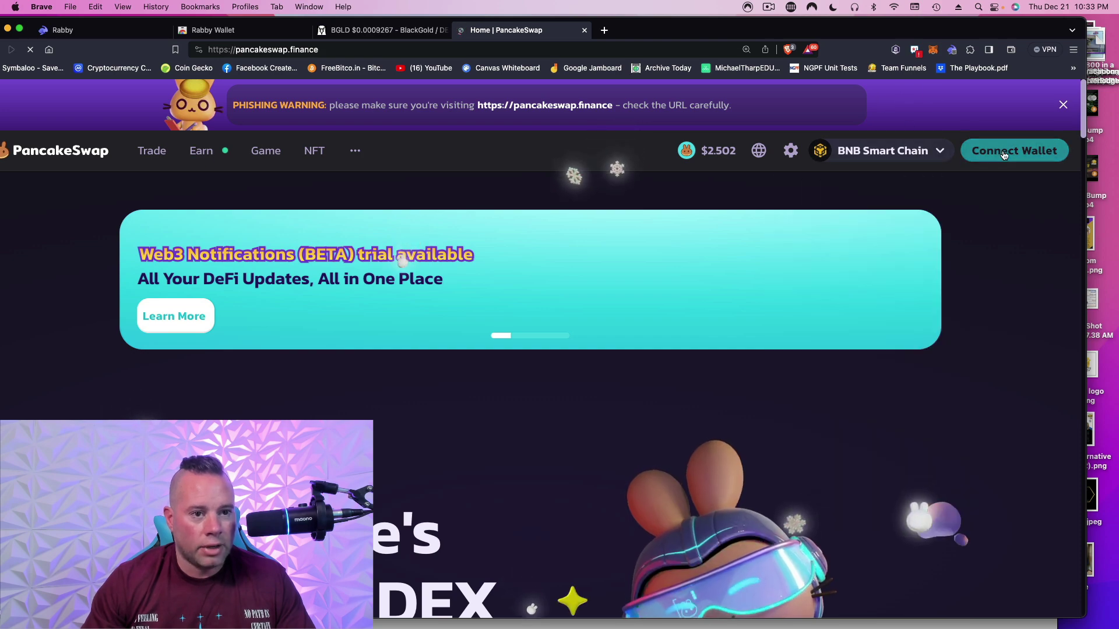
click(1002, 149)
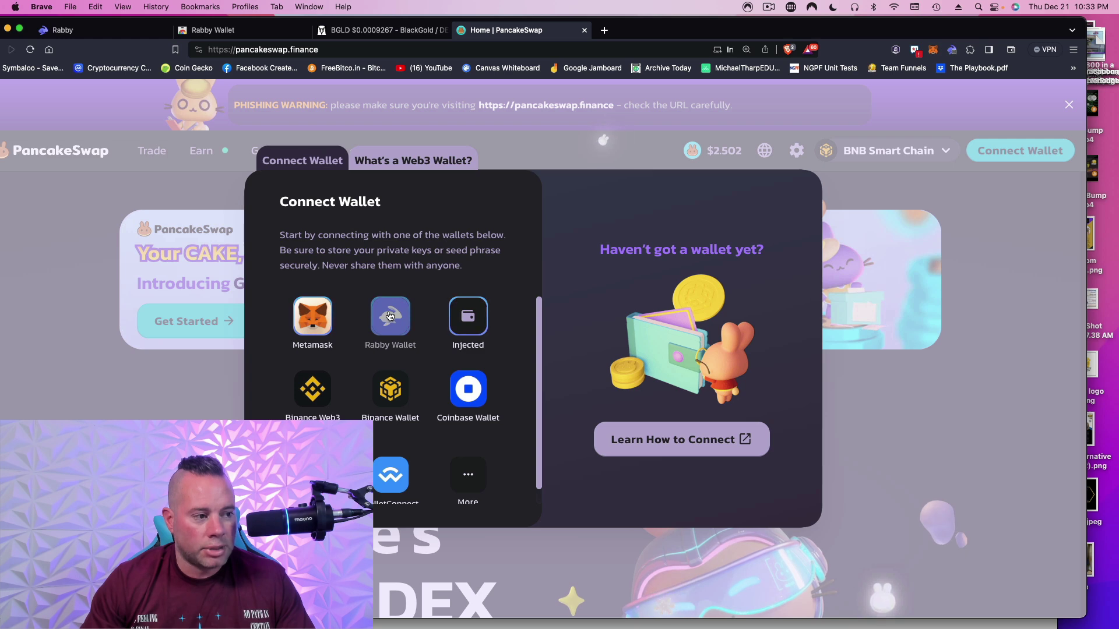
click(390, 316)
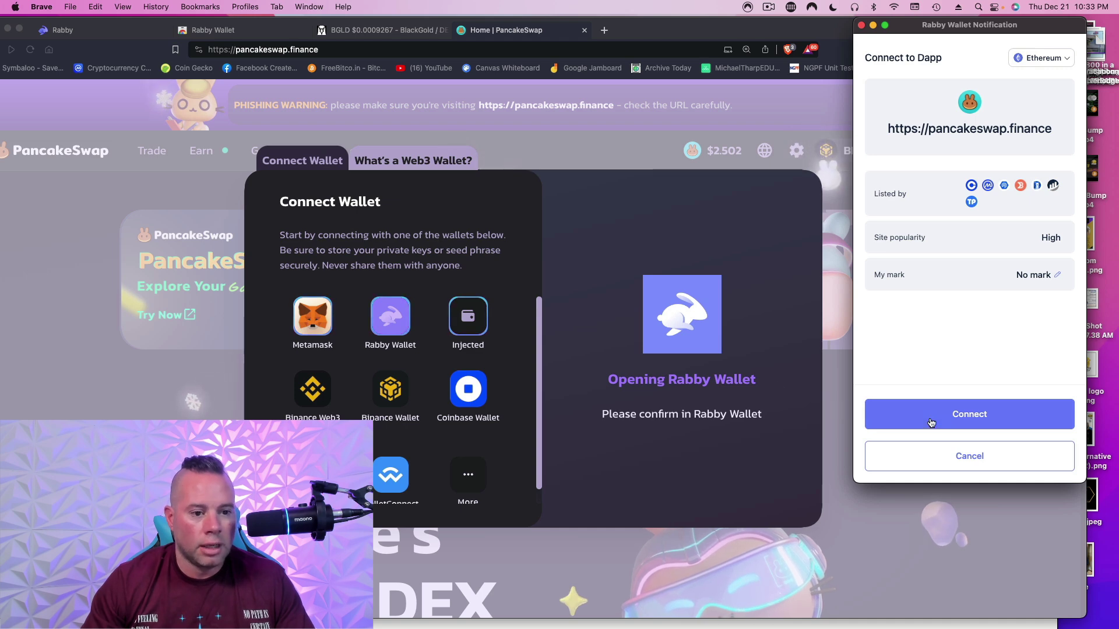
click(983, 418)
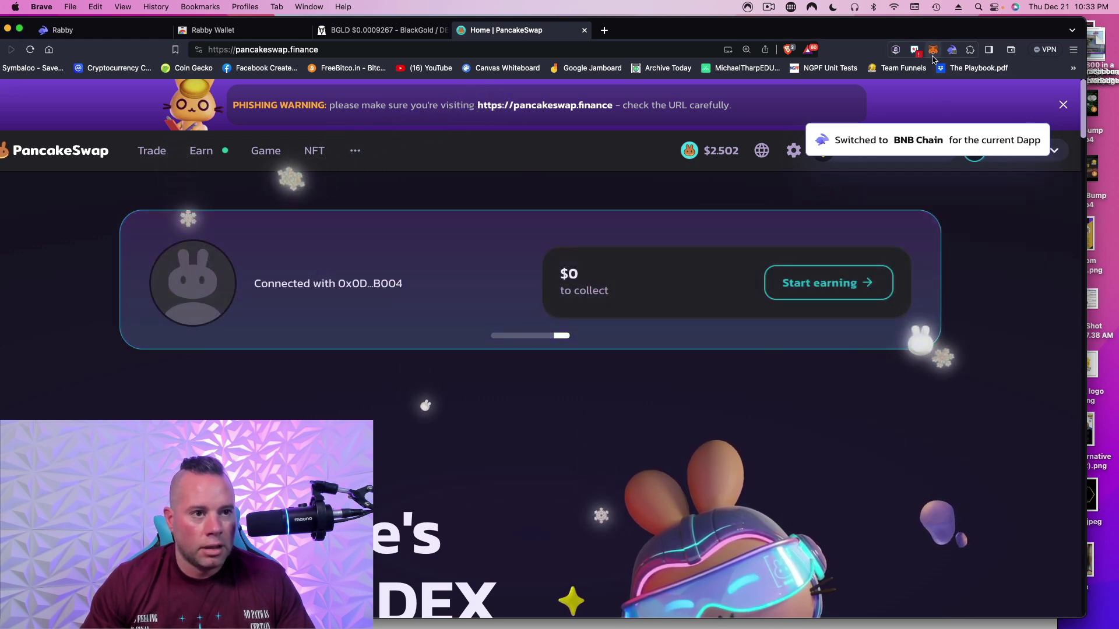
- Check the connected wallet's address and BNB balance on PancakeSwap and in the Rabby popup
click(981, 192)
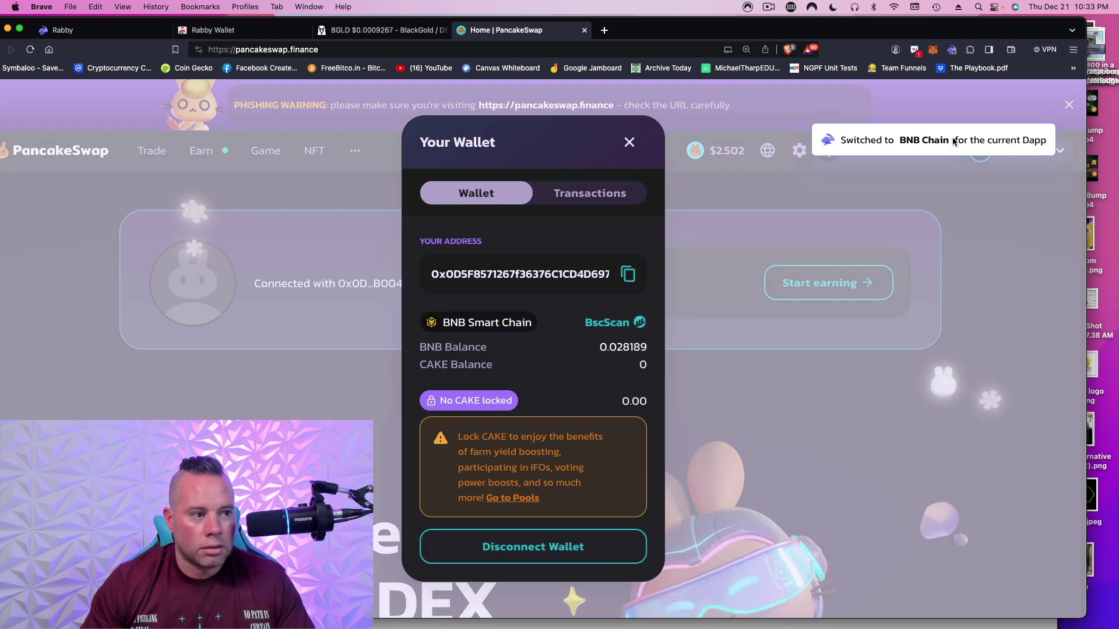
click(629, 150)
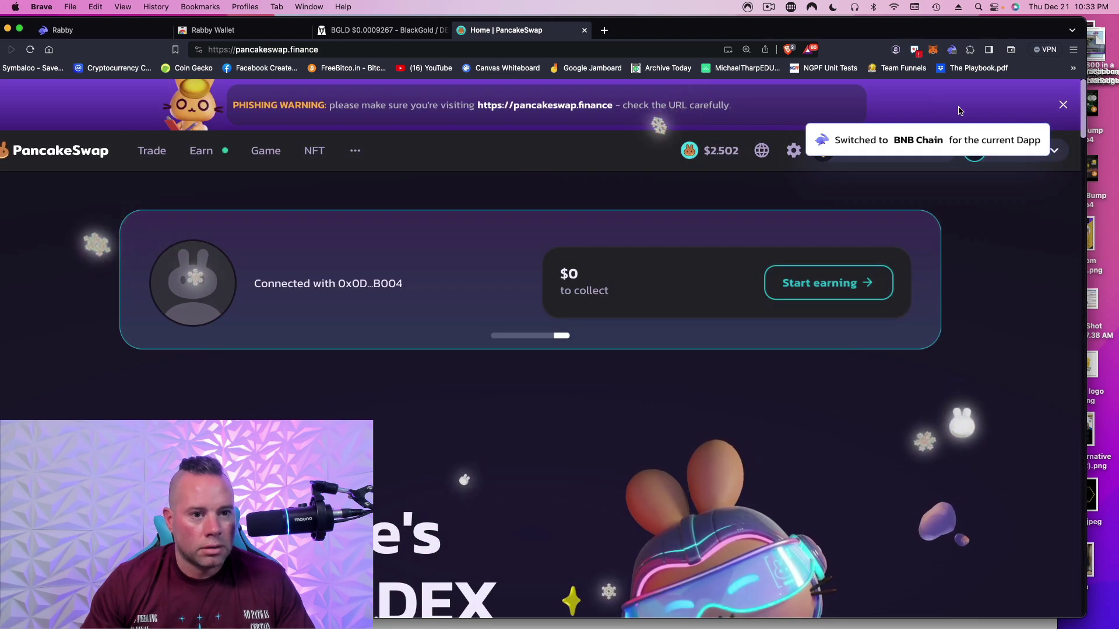
mouse_move(996, 164)
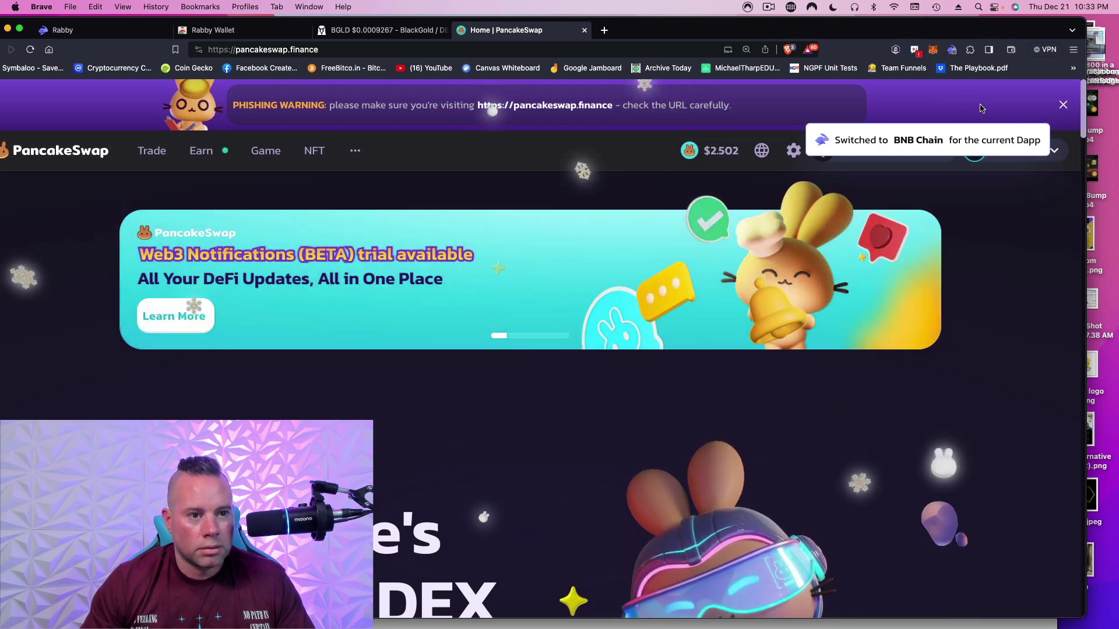
click(948, 50)
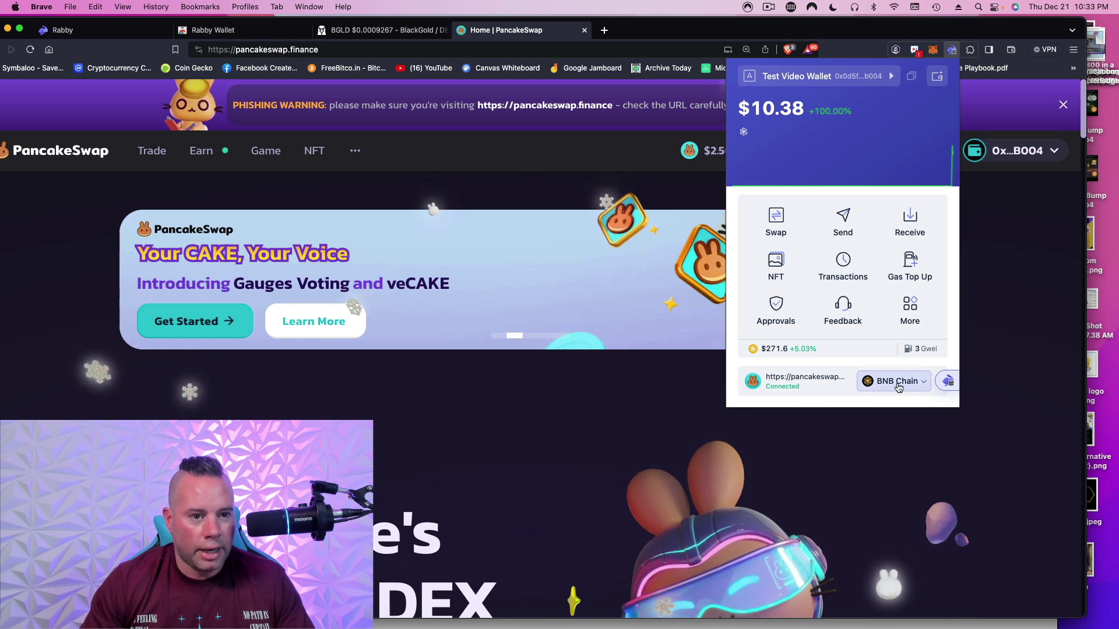
mouse_move(998, 156)
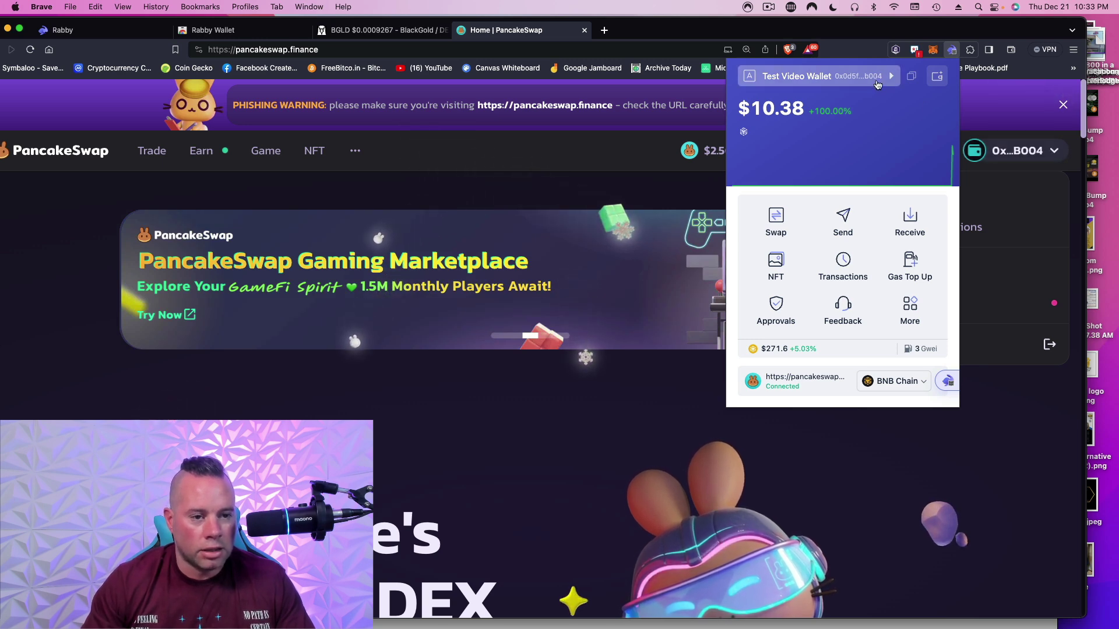
key(Escape)
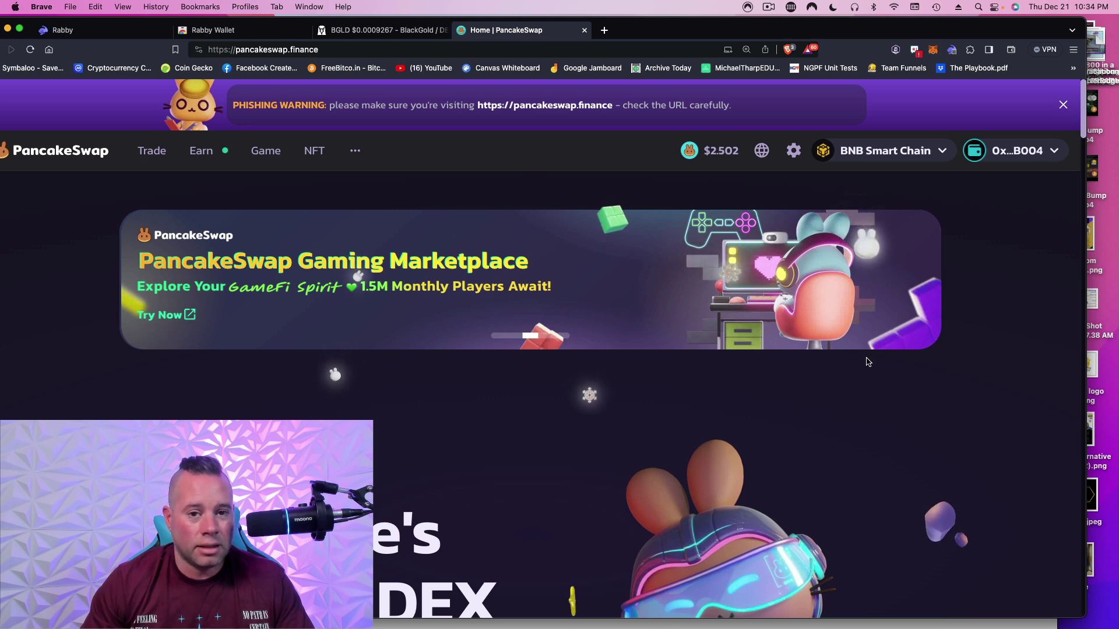
mouse_move(143, 157)
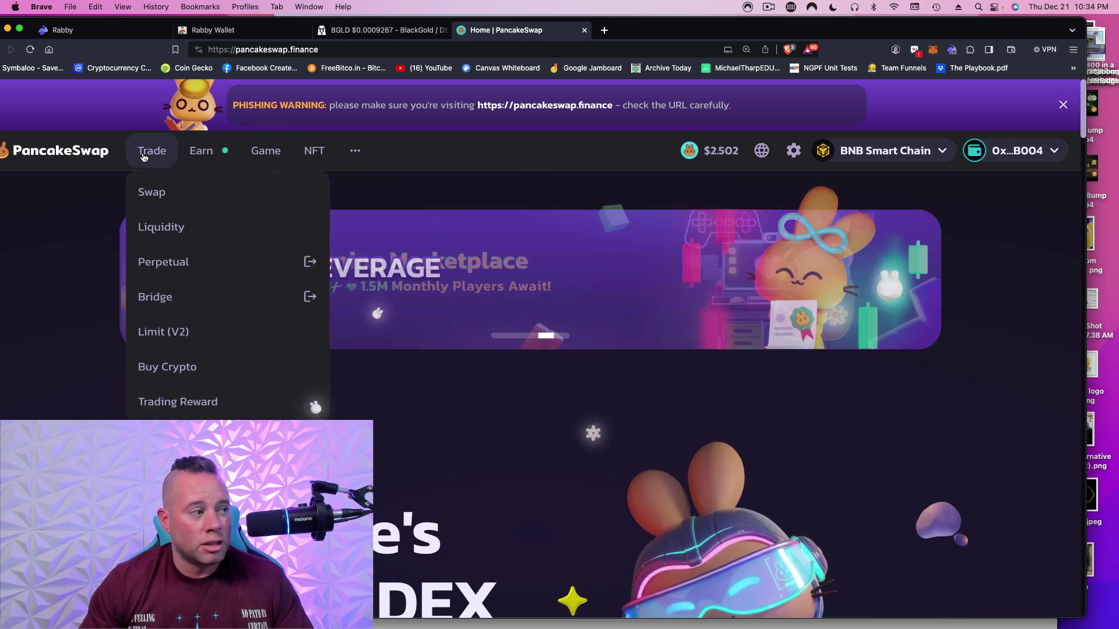
- Open Trade > Swap and select USDT as the token to receive for BNB
click(170, 193)
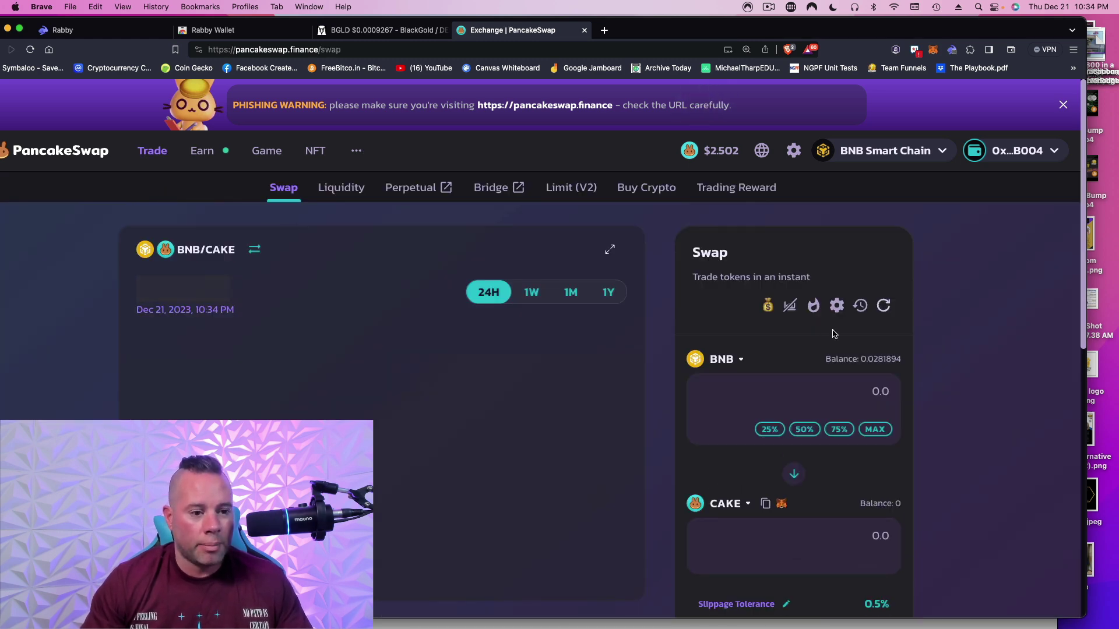
scroll(834, 334, down, 3)
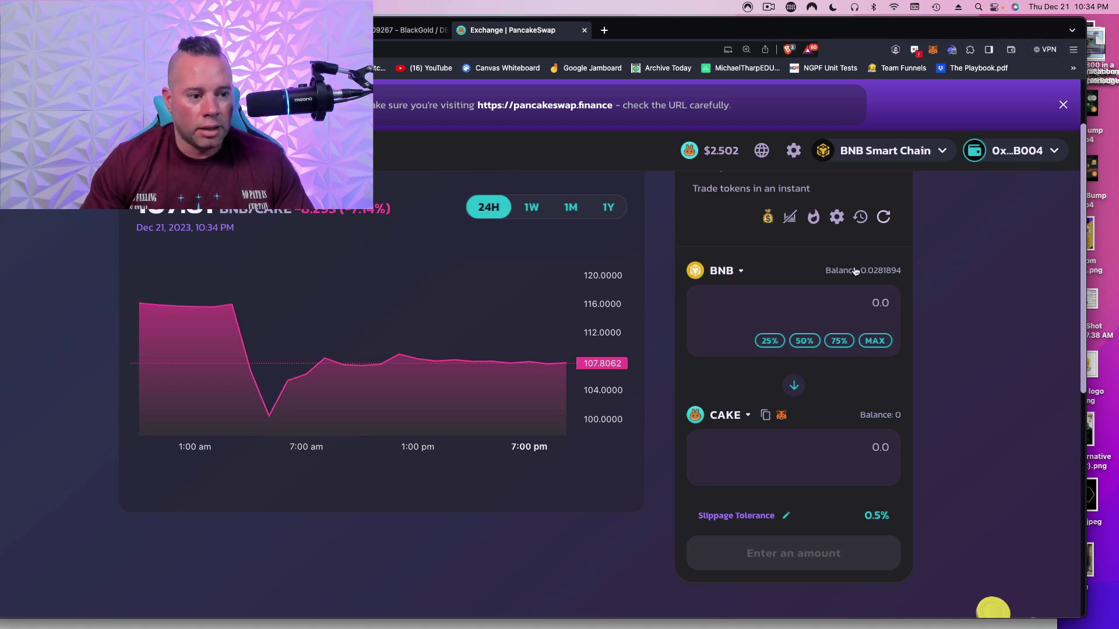
click(732, 416)
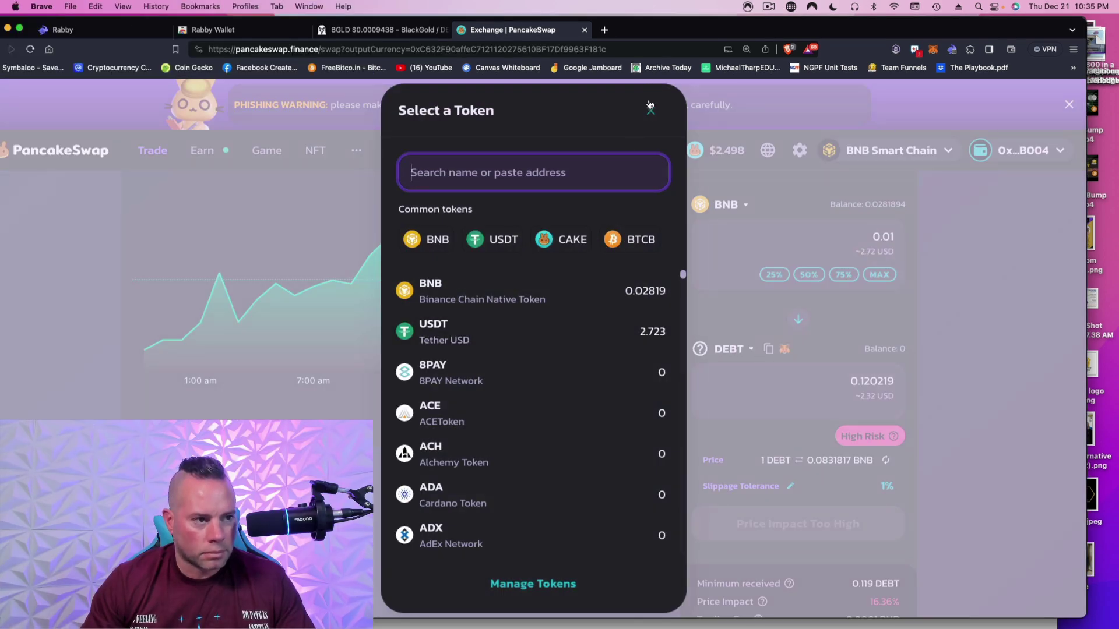
click(649, 107)
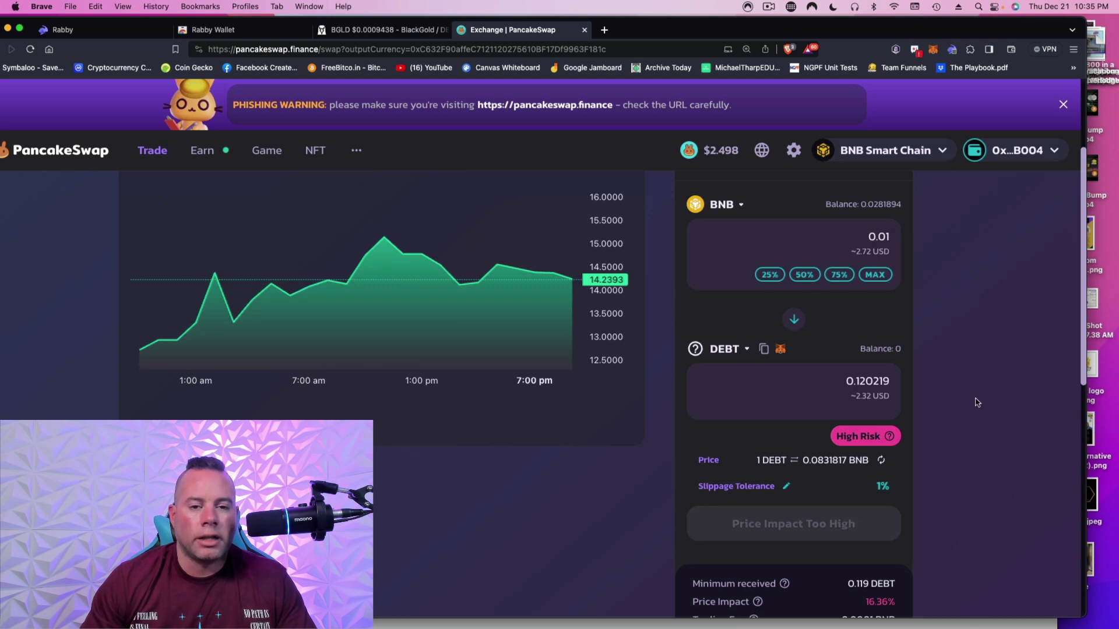
click(740, 349)
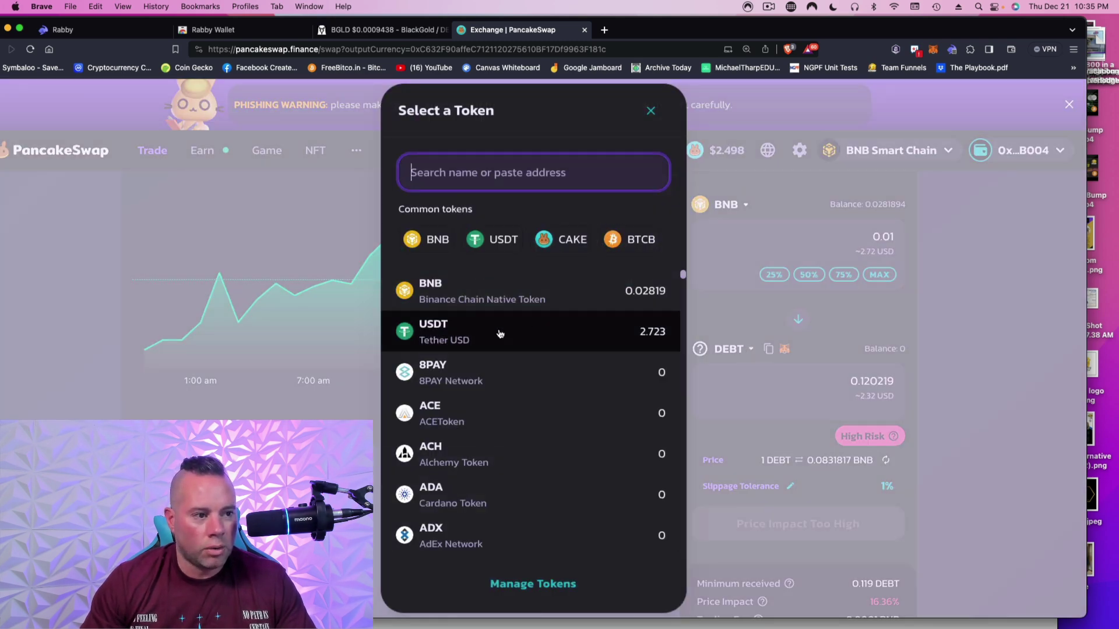
click(500, 333)
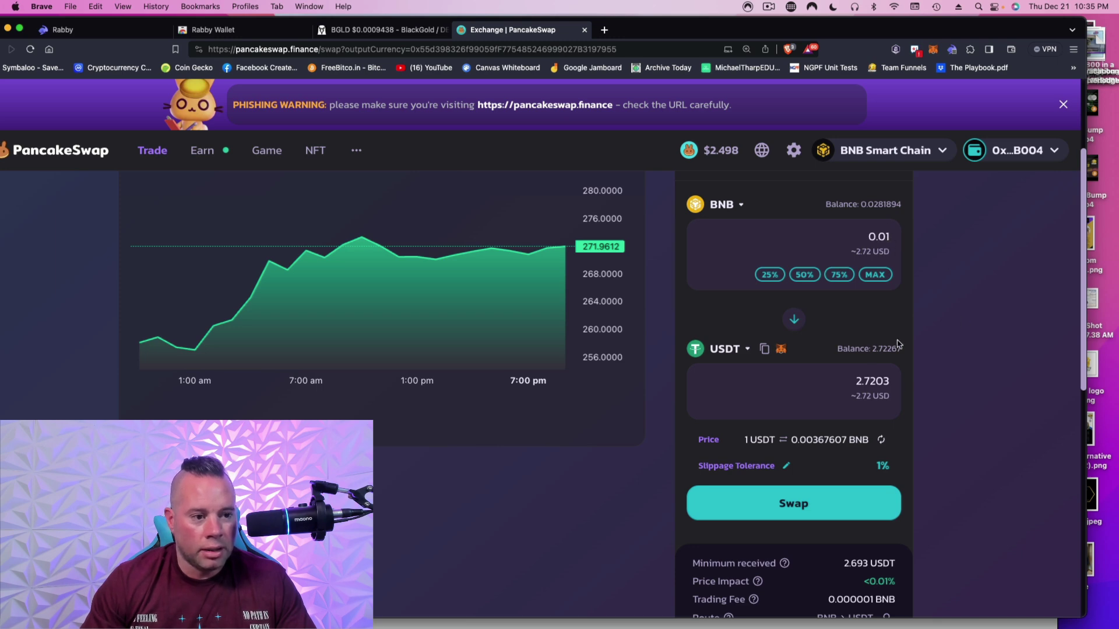
- Confirm the 0.01 BNB to USDT swap, sign and submit it in Rabby, and close the receipt
click(795, 505)
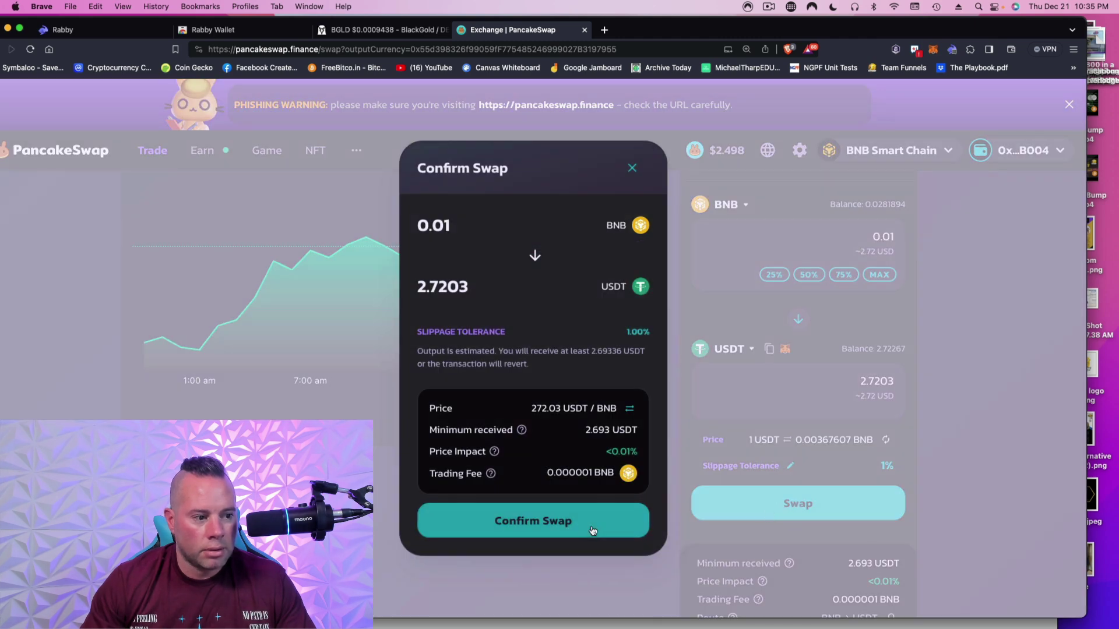
click(537, 521)
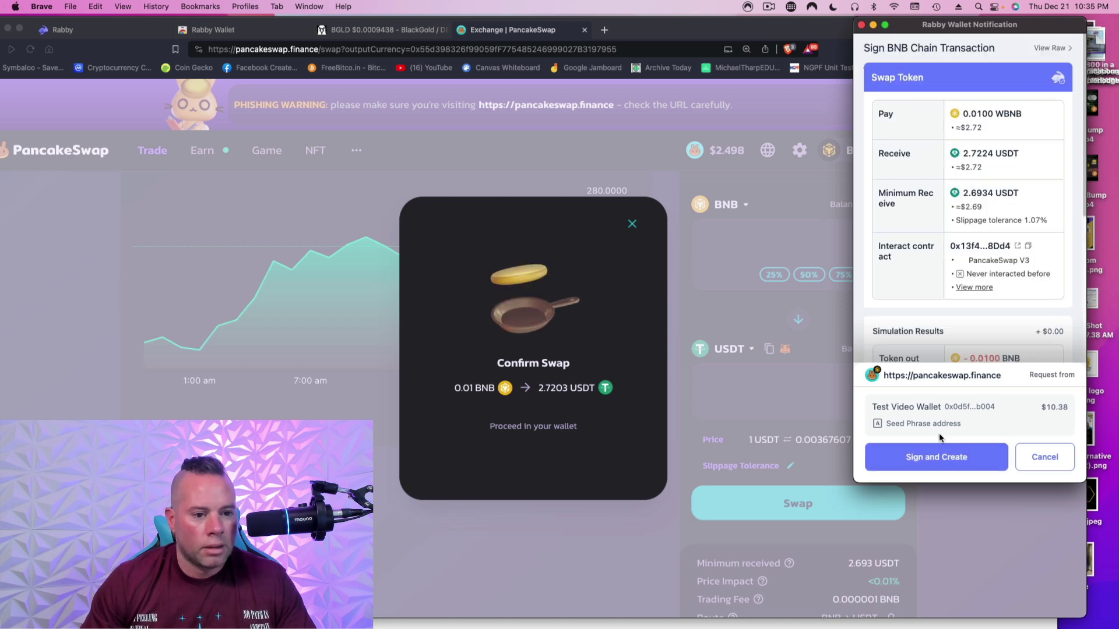
click(932, 457)
click(932, 458)
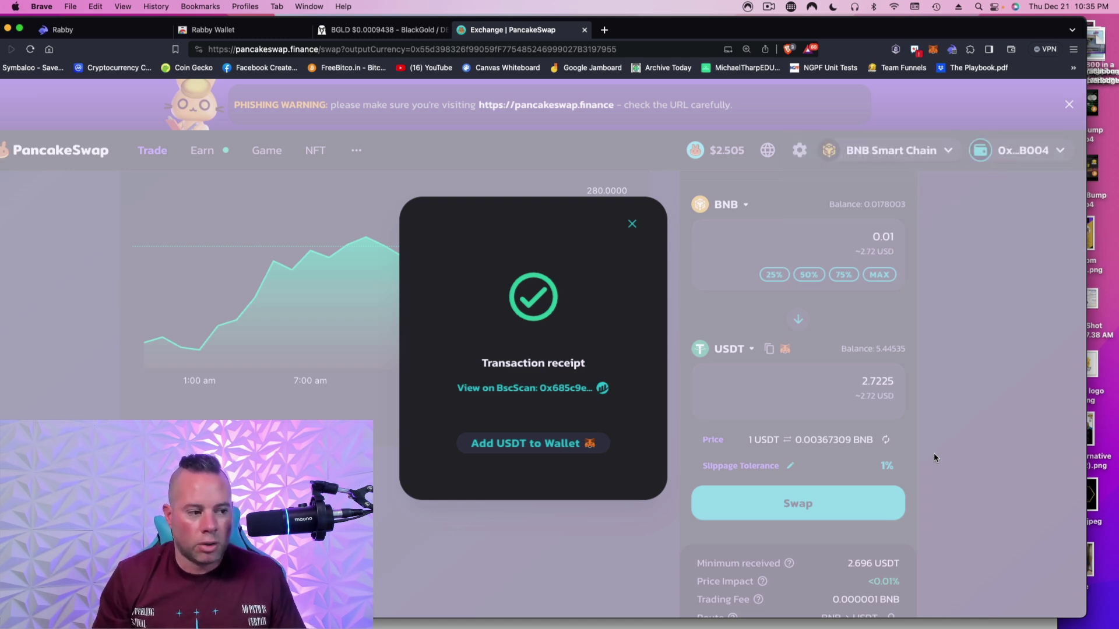
click(632, 224)
- Check Rabby's asset list for USDT, BNB and BGLD balances after the swap
click(951, 49)
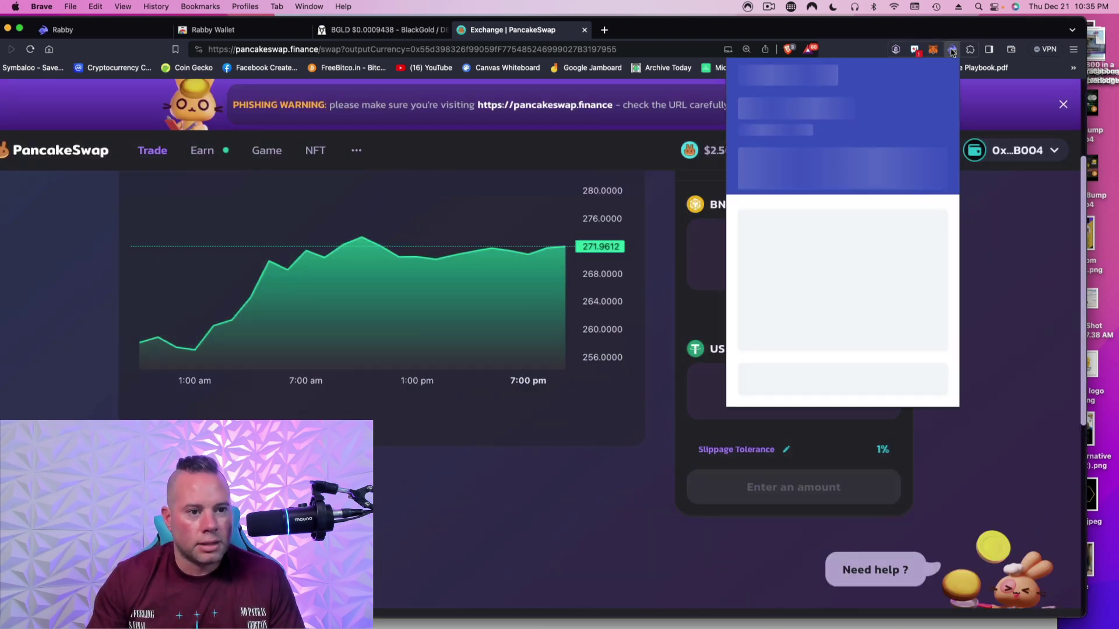
click(865, 162)
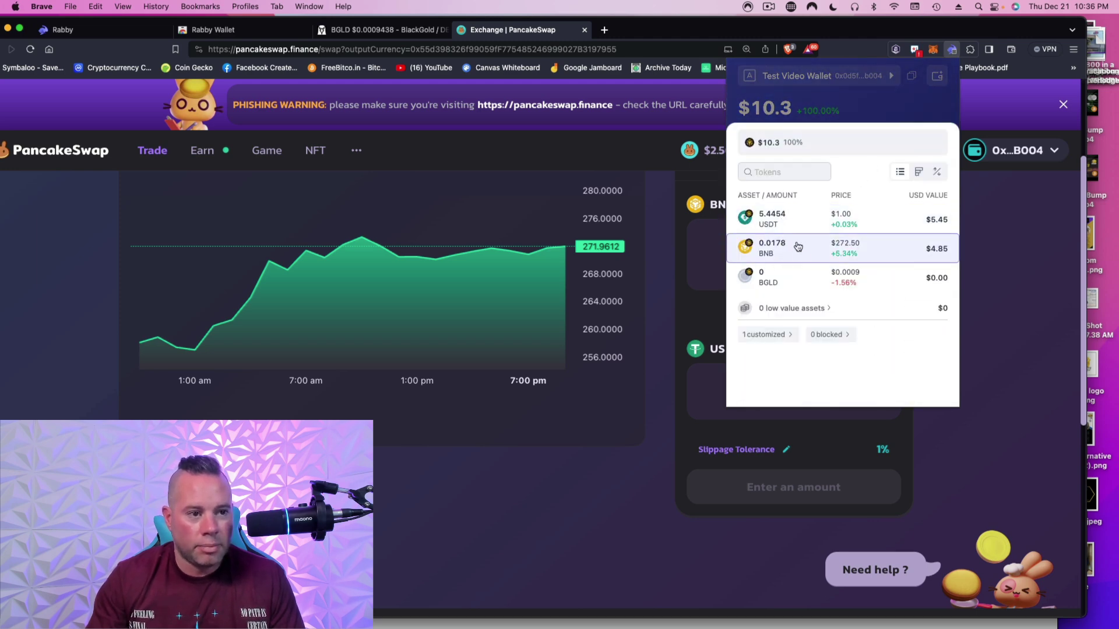
click(895, 114)
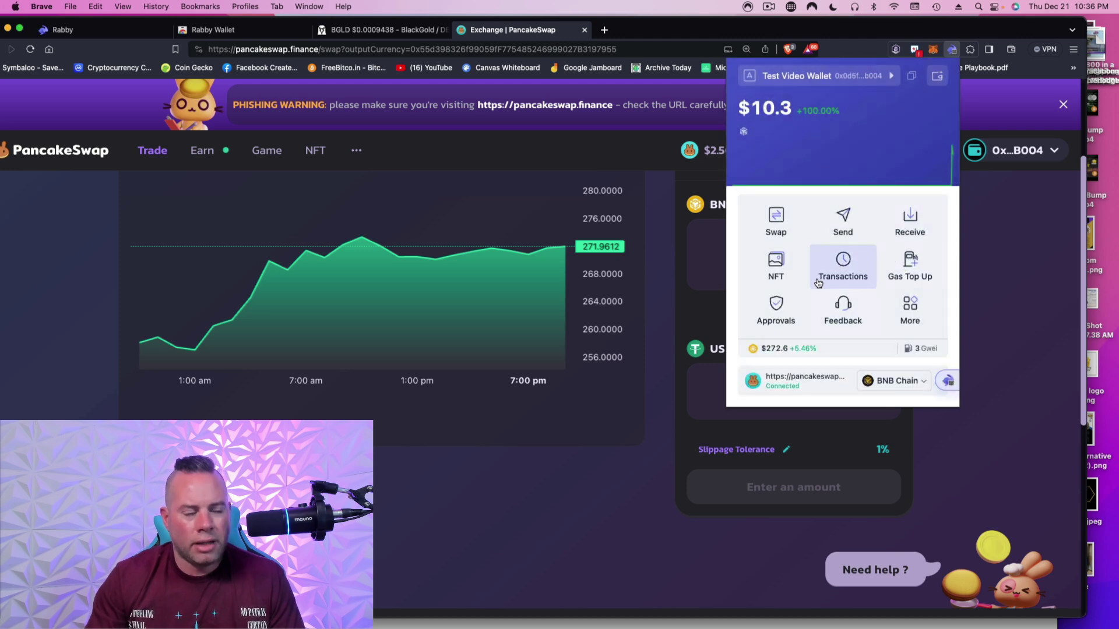
- Browse Rabby's More settings page, then go back to the wallet's main view
click(907, 317)
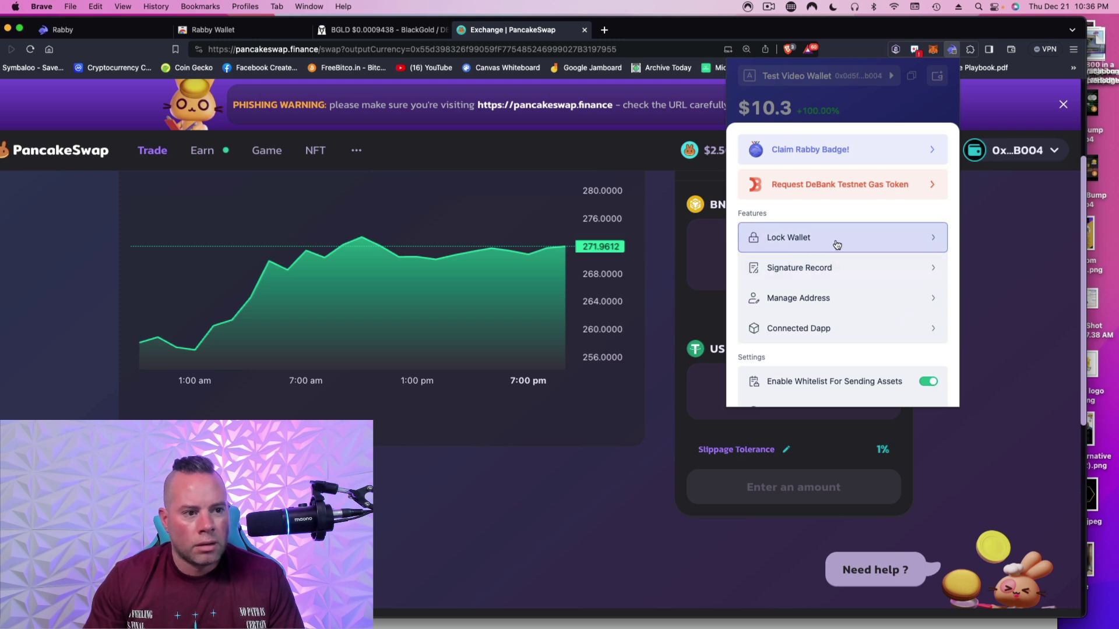
scroll(826, 245, down, 2)
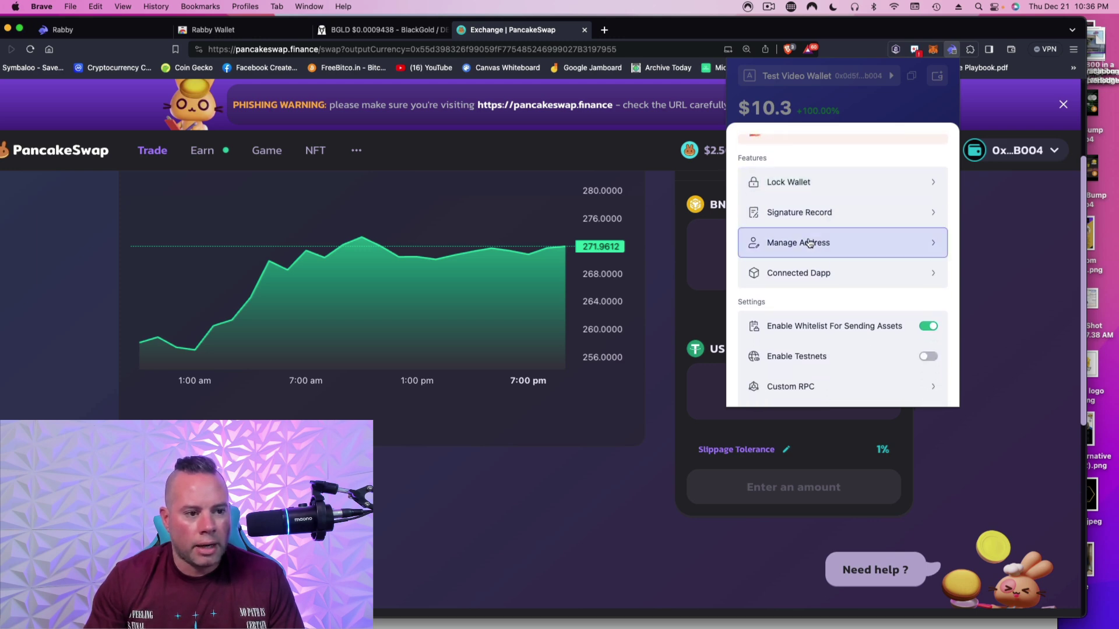
scroll(827, 245, down, 5)
scroll(796, 256, down, 3)
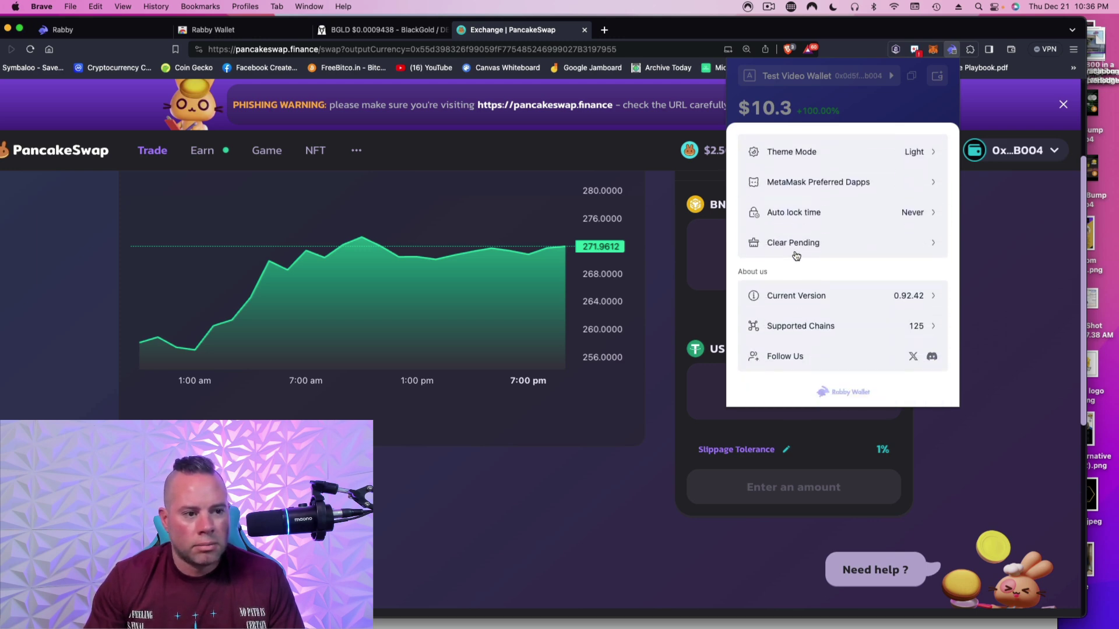
scroll(796, 255, up, 8)
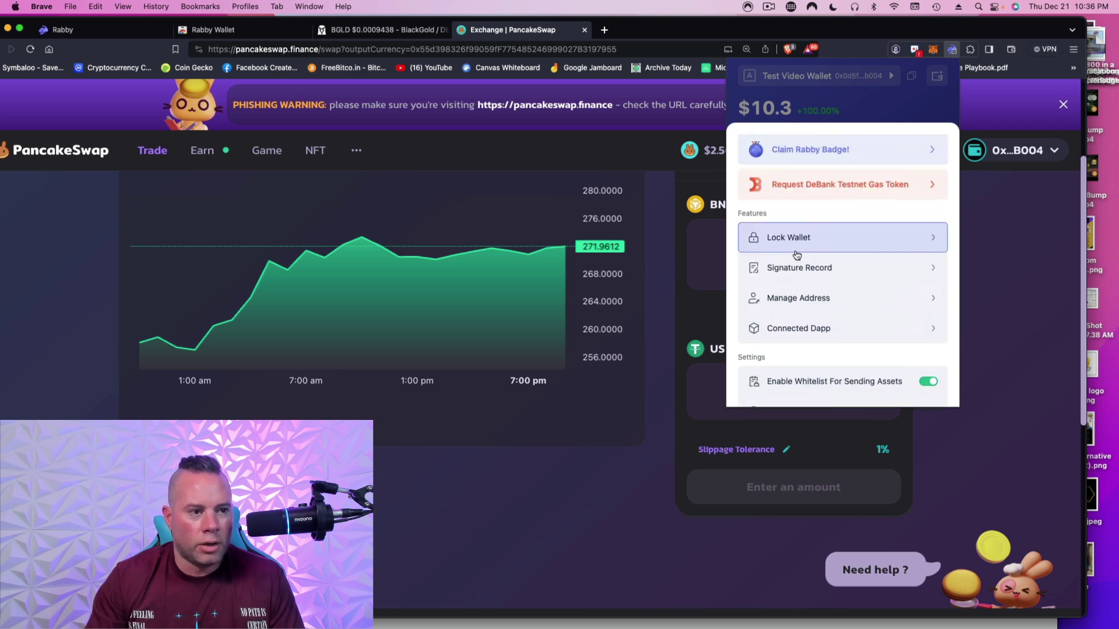
click(862, 133)
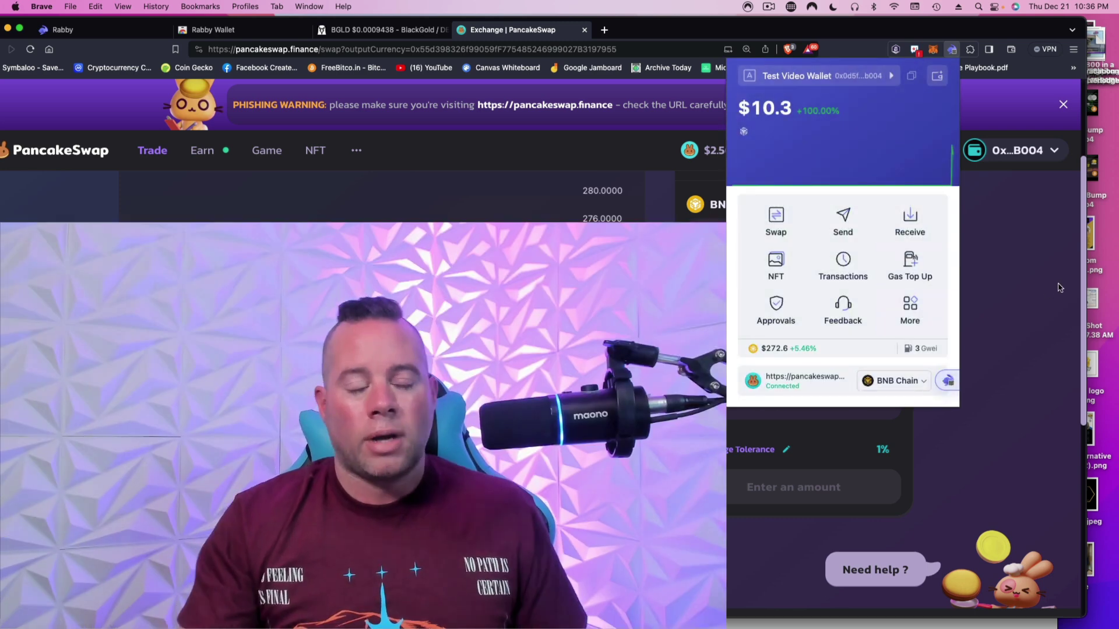